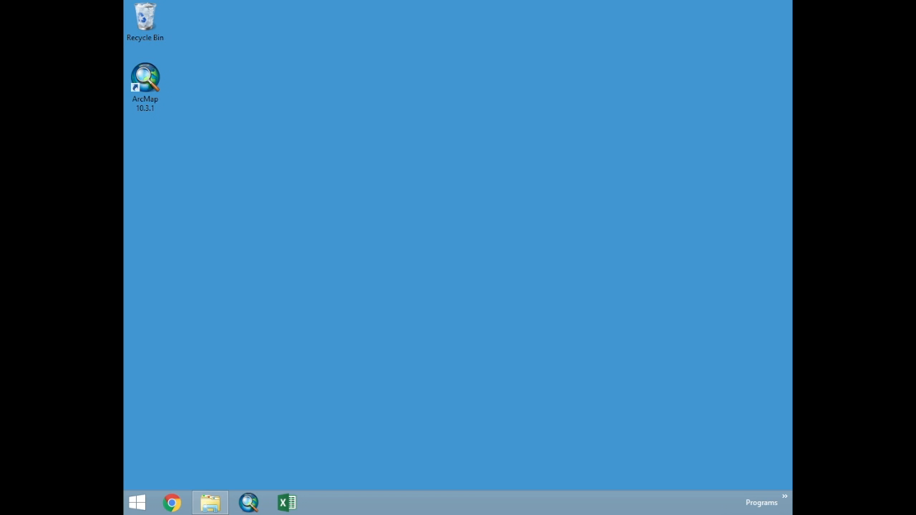
{"action": "left_click", "coordinate": [172, 503]}
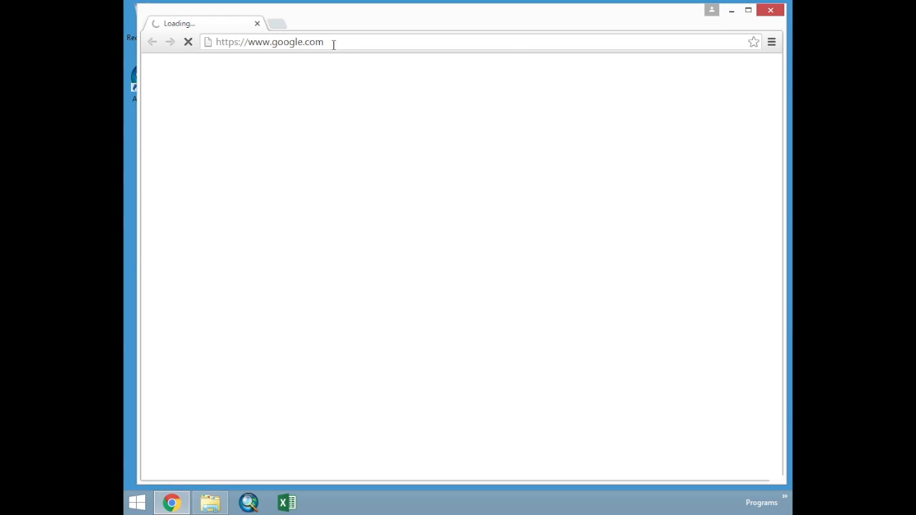
{"action": "left_click", "coordinate": [337, 44]}
{"action": "type", "text": "http://iobis.org/mapper/"}
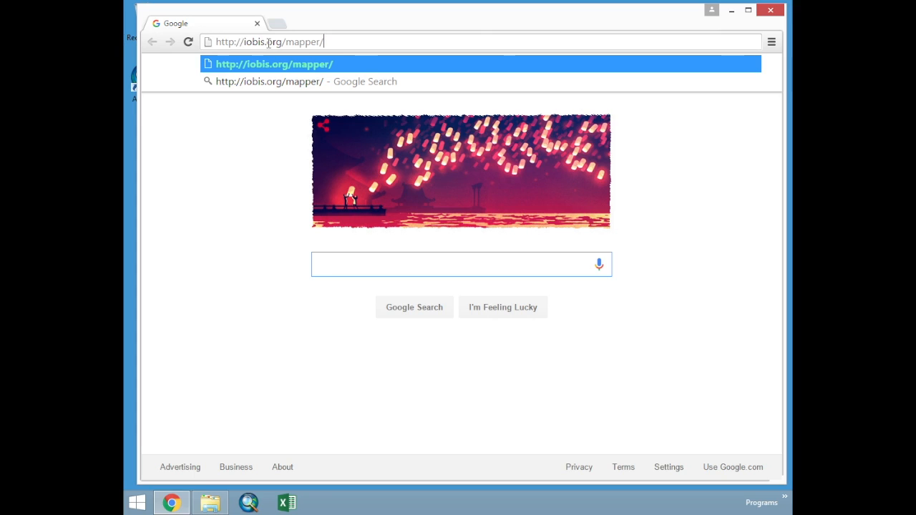
{"action": "key", "text": "Return"}
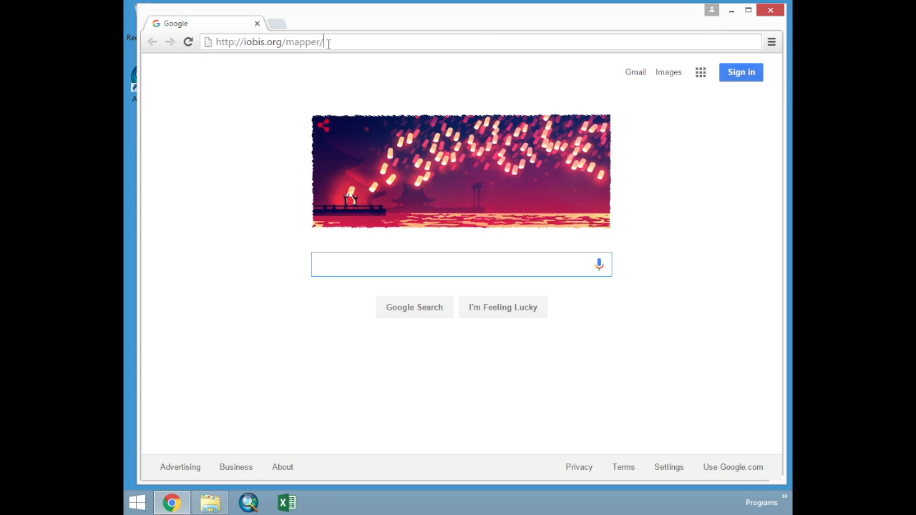
{"action": "key", "text": "Return"}
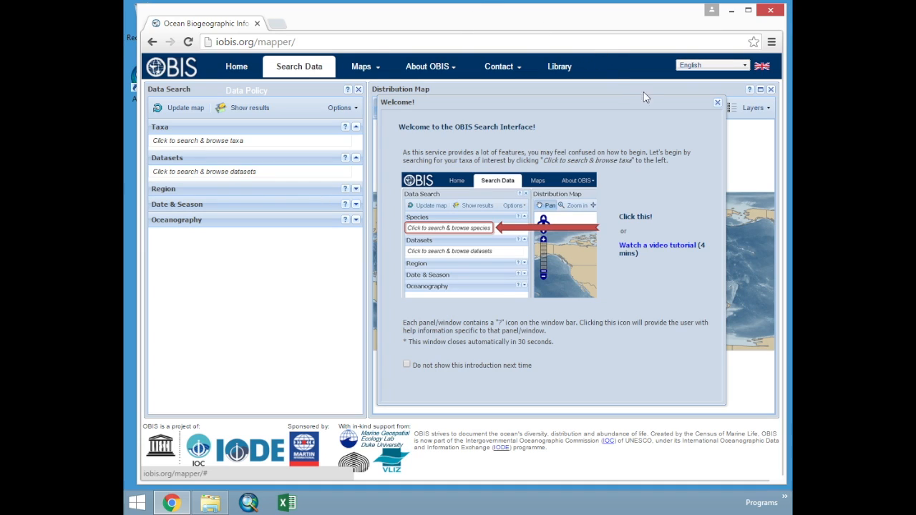
{"action": "left_click", "coordinate": [717, 103]}
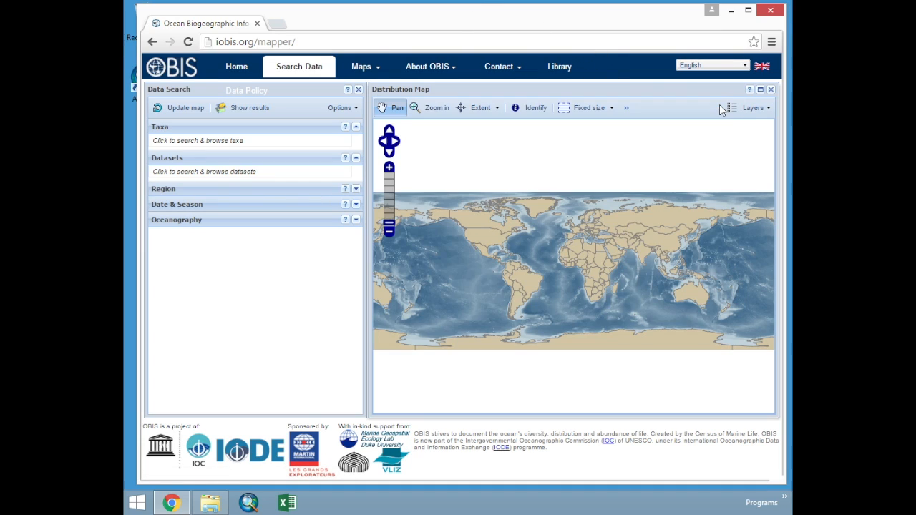
Search the taxa by scientific name for Lophelia pertusa, add the species to the data search and close the taxa search.
{"action": "left_click", "coordinate": [202, 143]}
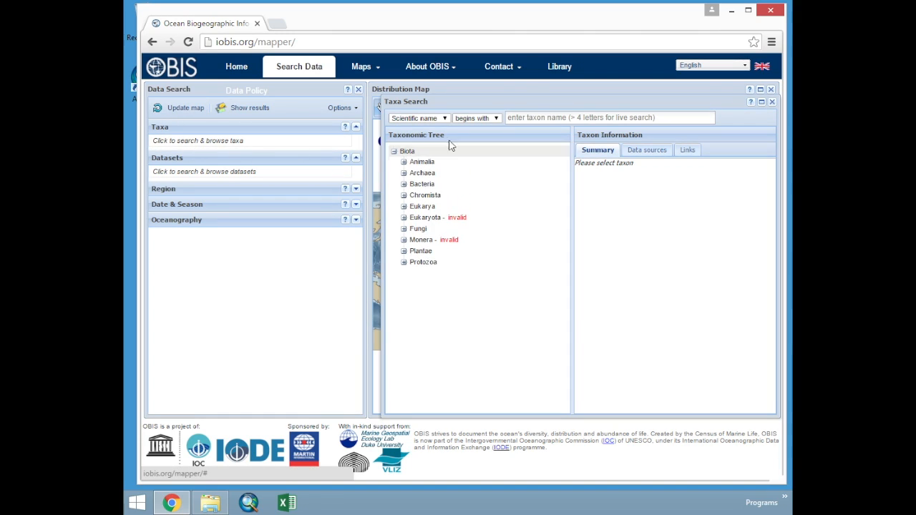
{"action": "left_click", "coordinate": [527, 119]}
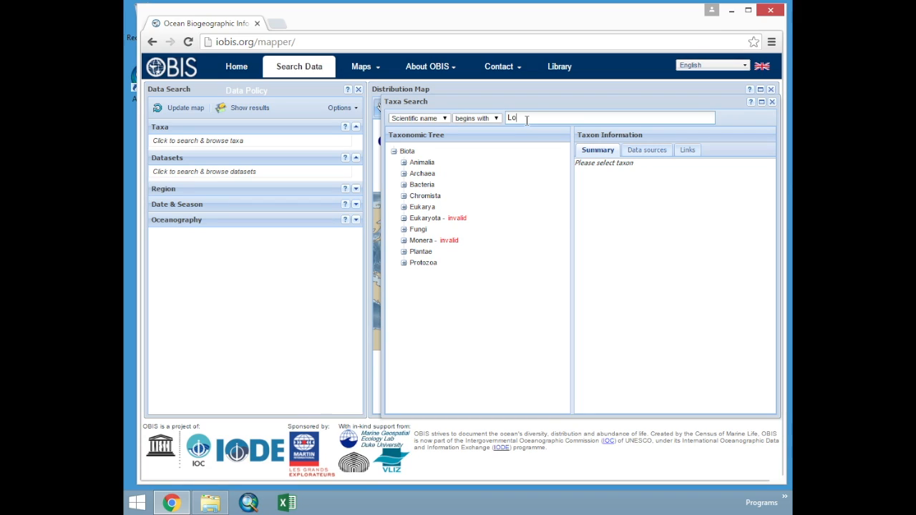
{"action": "type", "text": "Lophelia pertusa"}
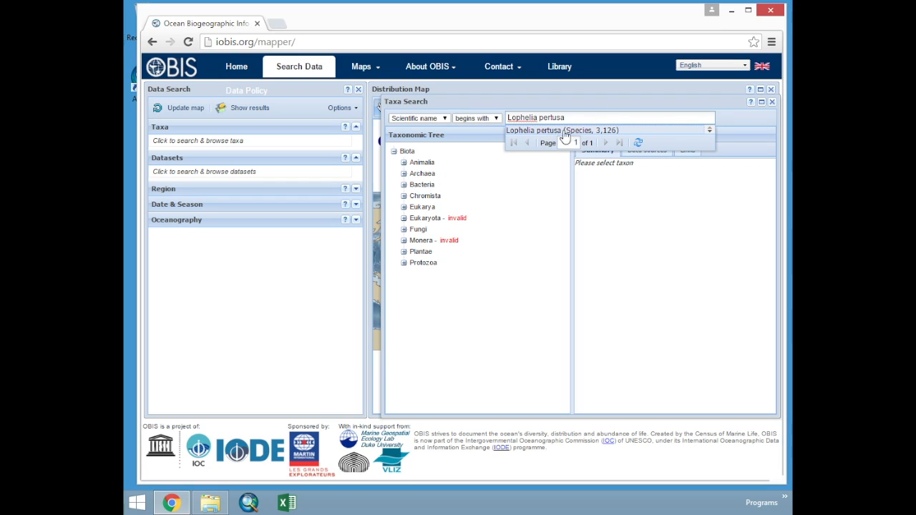
{"action": "left_click", "coordinate": [614, 133]}
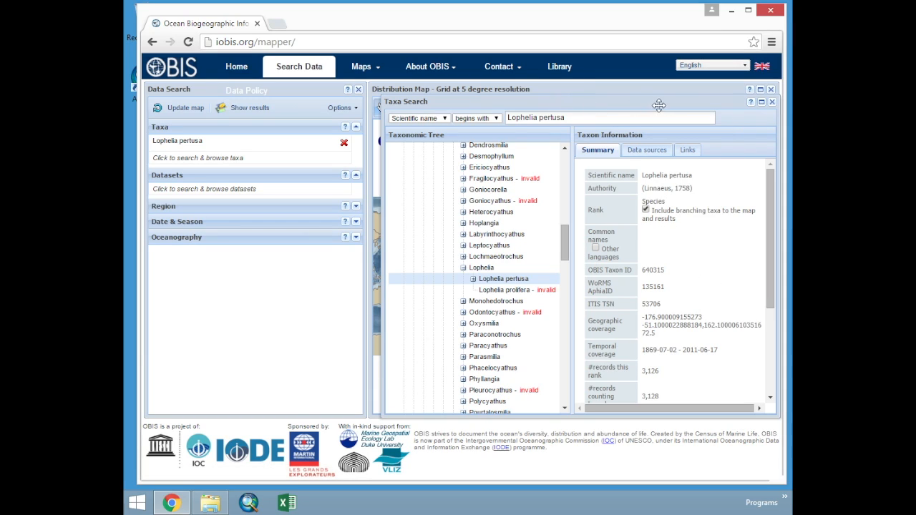
{"action": "left_click", "coordinate": [772, 103]}
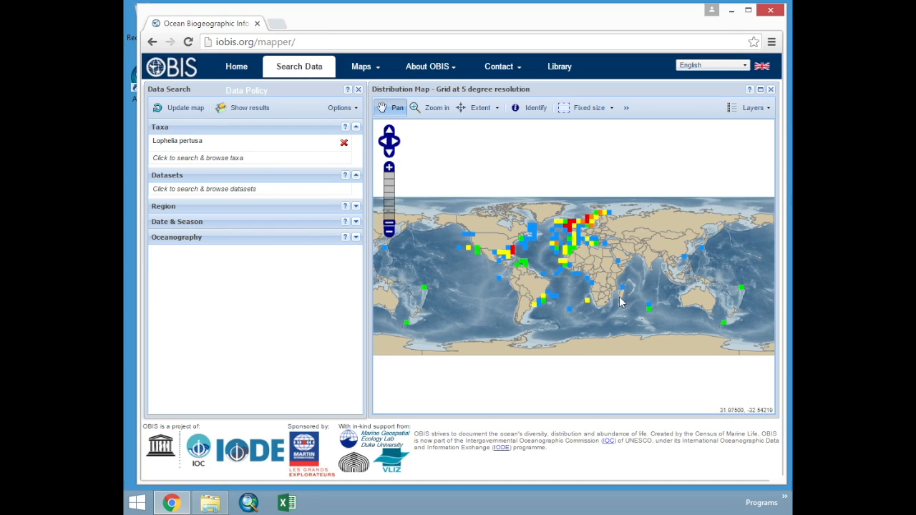
Show the result records for Lophelia pertusa and download them as Points data in CSV format.
{"action": "double_click", "coordinate": [573, 219]}
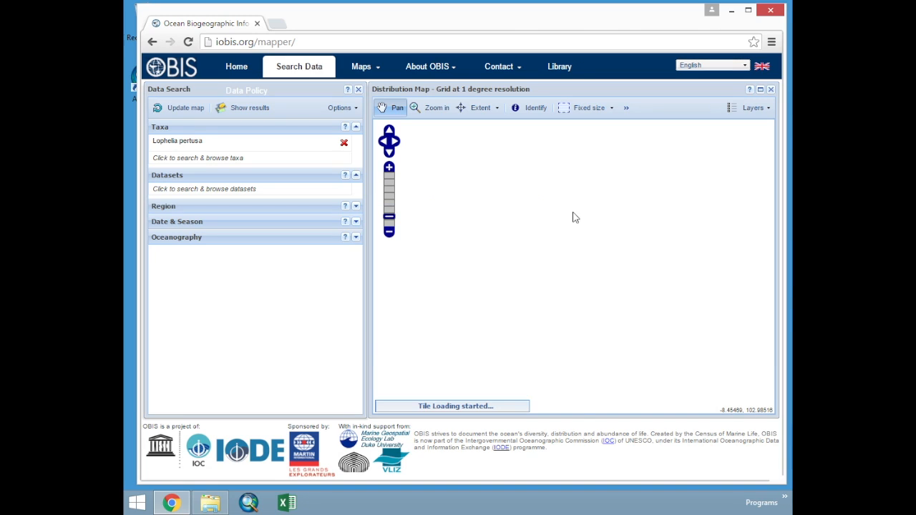
{"action": "left_click_drag", "start_coordinate": [580, 275], "coordinate": [579, 241]}
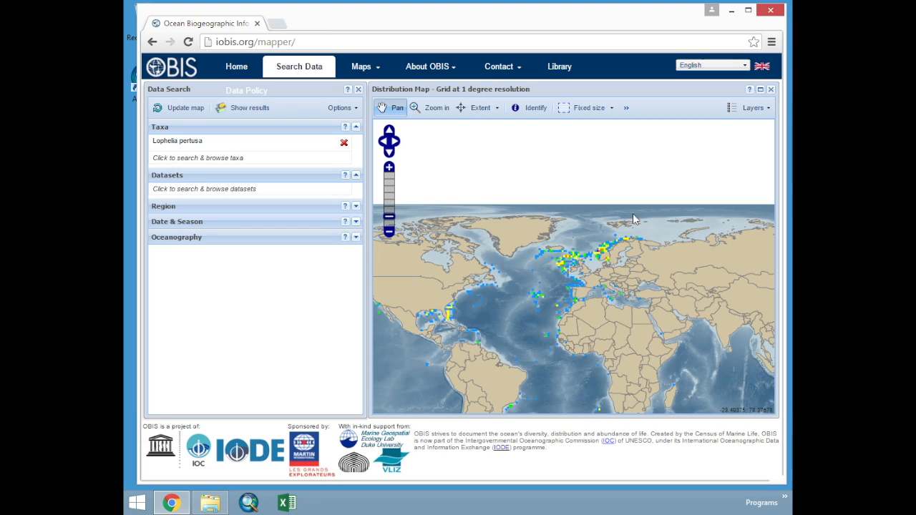
{"action": "left_click", "coordinate": [242, 109]}
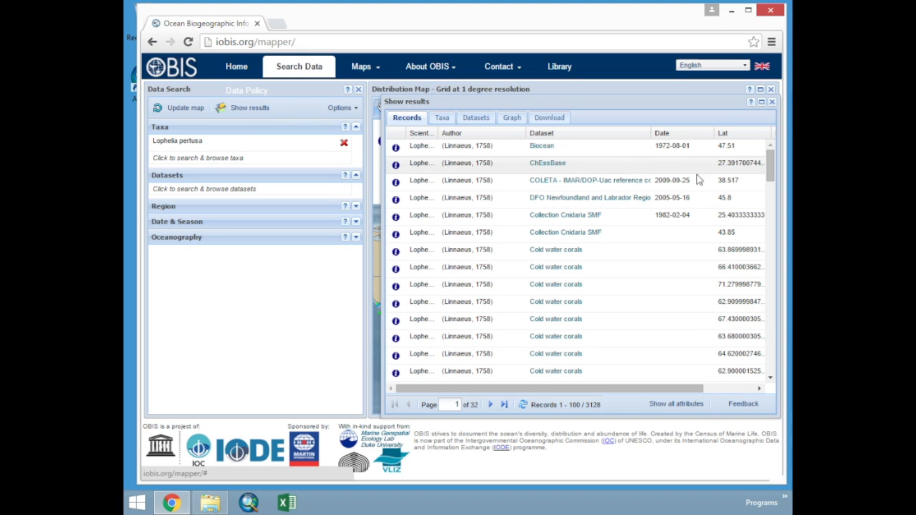
{"action": "left_click_drag", "start_coordinate": [769, 157], "coordinate": [770, 362]}
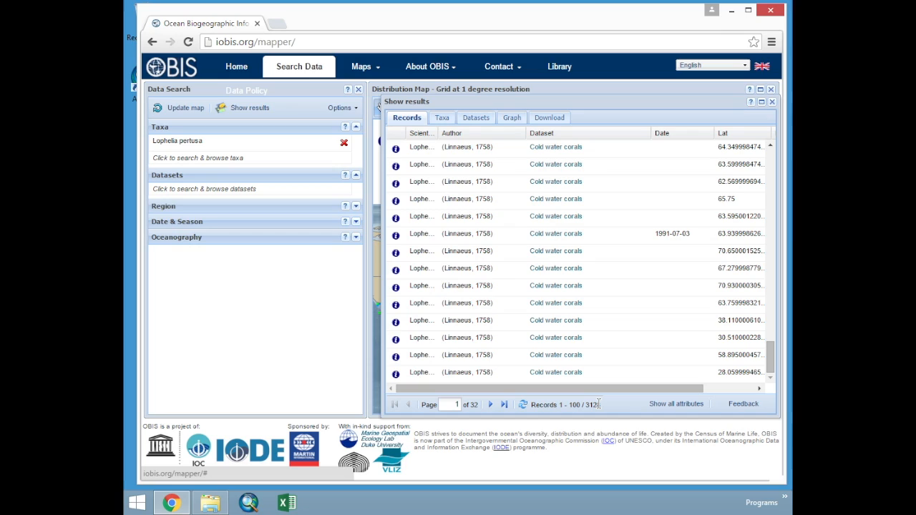
{"action": "left_click", "coordinate": [546, 120]}
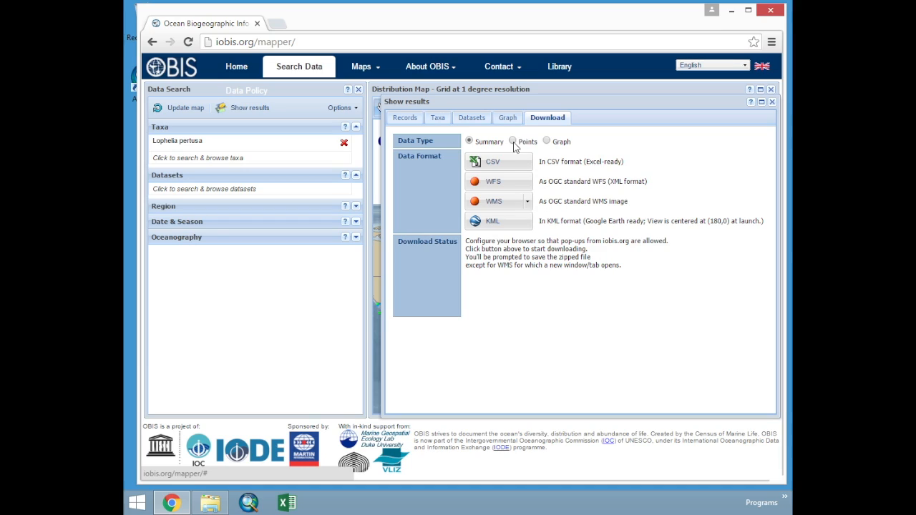
{"action": "left_click", "coordinate": [513, 142]}
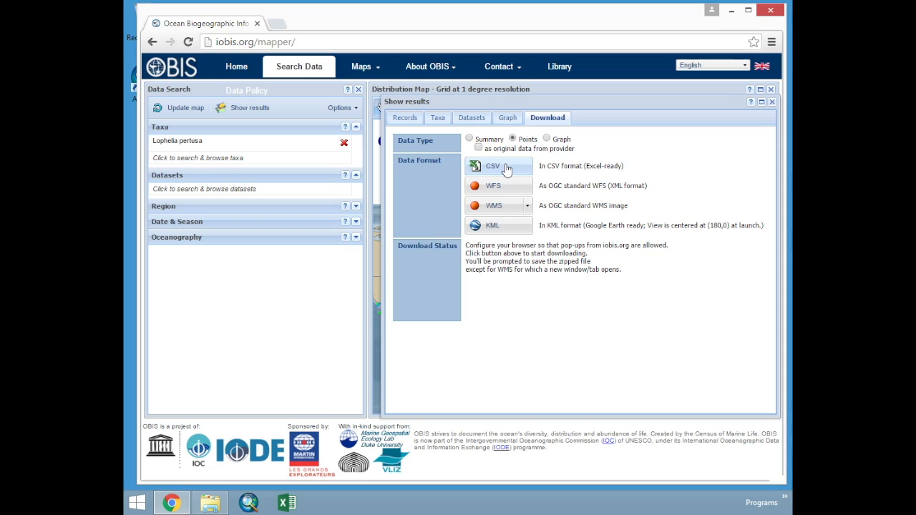
{"action": "left_click", "coordinate": [506, 167]}
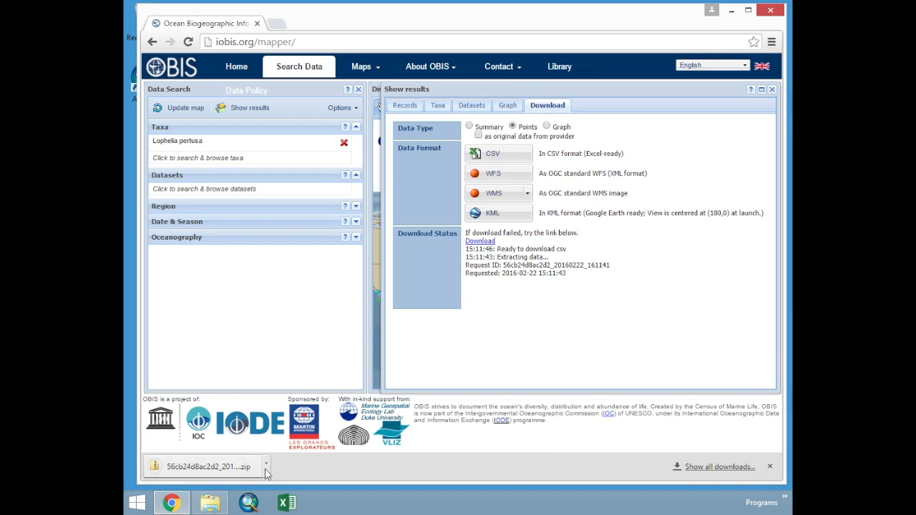
Open the downloaded OBIS zip archive, copy its CSV file into the Spatial_Joins_Heat_Maps folder and close the archive.
{"action": "left_click", "coordinate": [266, 466]}
{"action": "left_click", "coordinate": [305, 386]}
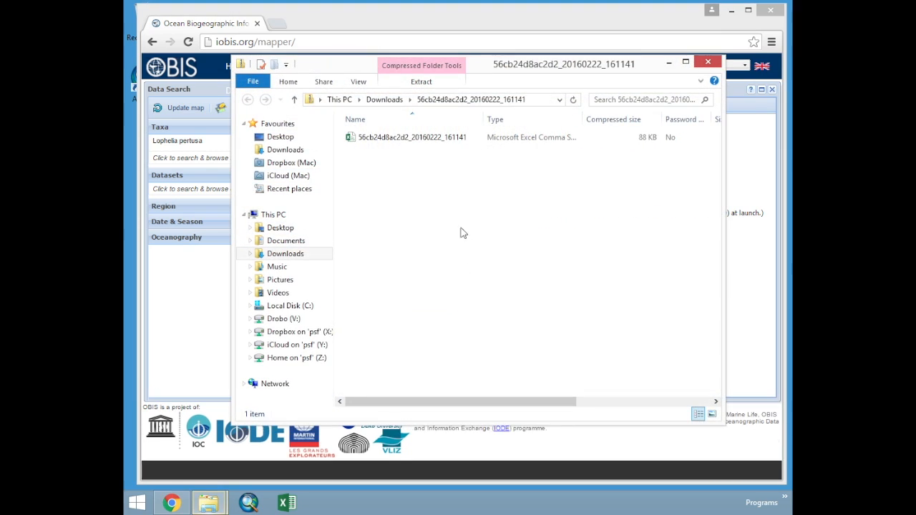
{"action": "left_click", "coordinate": [410, 138]}
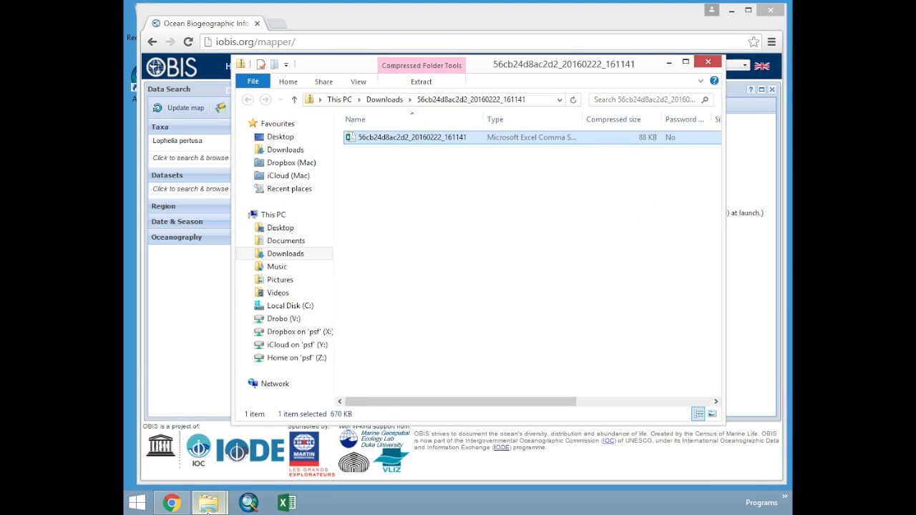
{"action": "mouse_move", "coordinate": [208, 503]}
{"action": "left_click", "coordinate": [215, 428]}
{"action": "left_click_drag", "start_coordinate": [435, 48], "coordinate": [531, 186]}
{"action": "left_click_drag", "start_coordinate": [439, 141], "coordinate": [582, 413]}
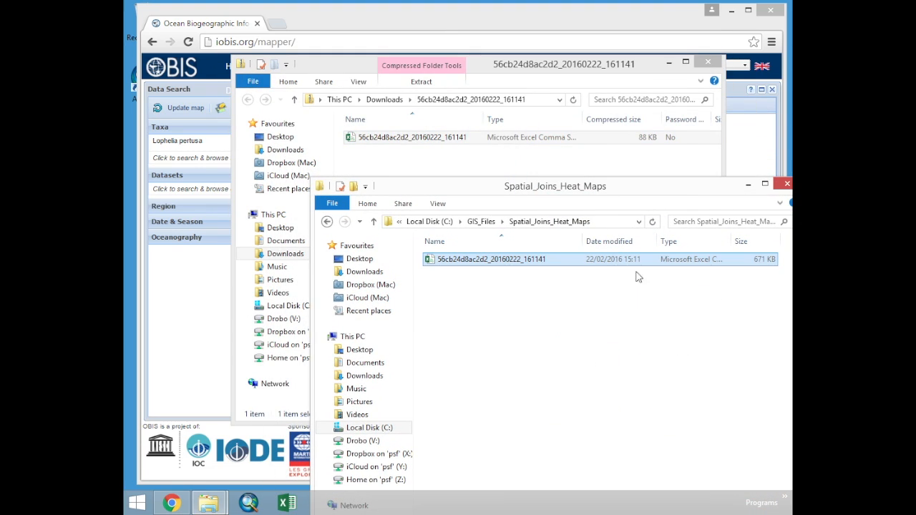
{"action": "left_click", "coordinate": [709, 64]}
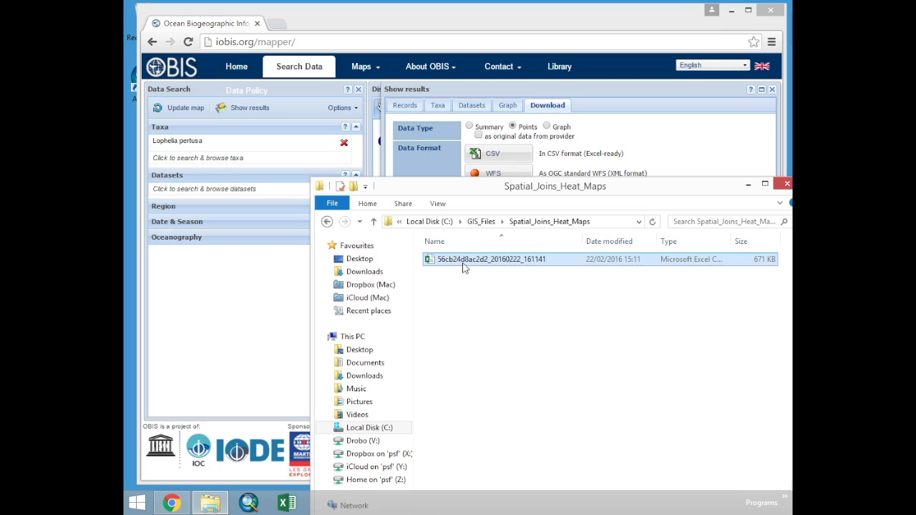
Rename the copied CSV file as Lophelia_pertusa and minimize the Spatial_Joins_Heat_Maps folder window.
{"action": "left_click", "coordinate": [492, 259]}
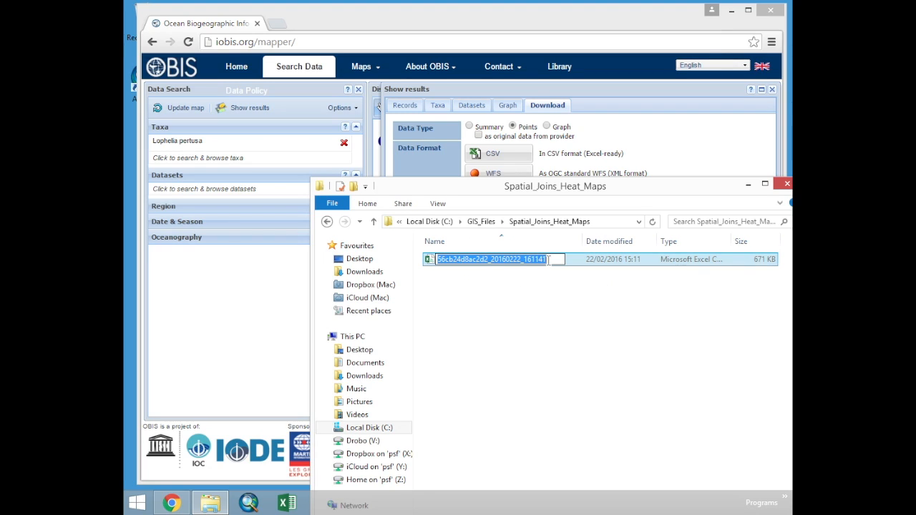
{"action": "type", "text": "Lophelia_pertusa"}
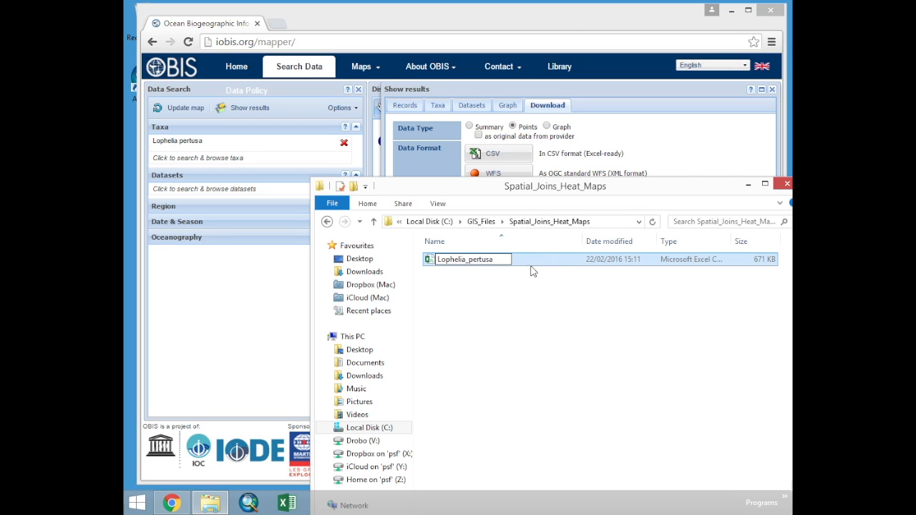
{"action": "left_click", "coordinate": [480, 329]}
{"action": "left_click_drag", "start_coordinate": [504, 190], "coordinate": [446, 74]}
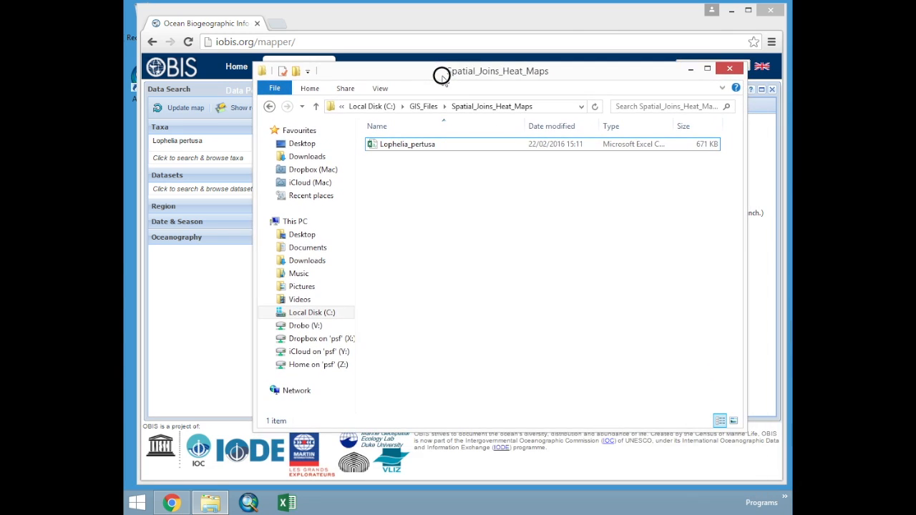
{"action": "left_click", "coordinate": [691, 69]}
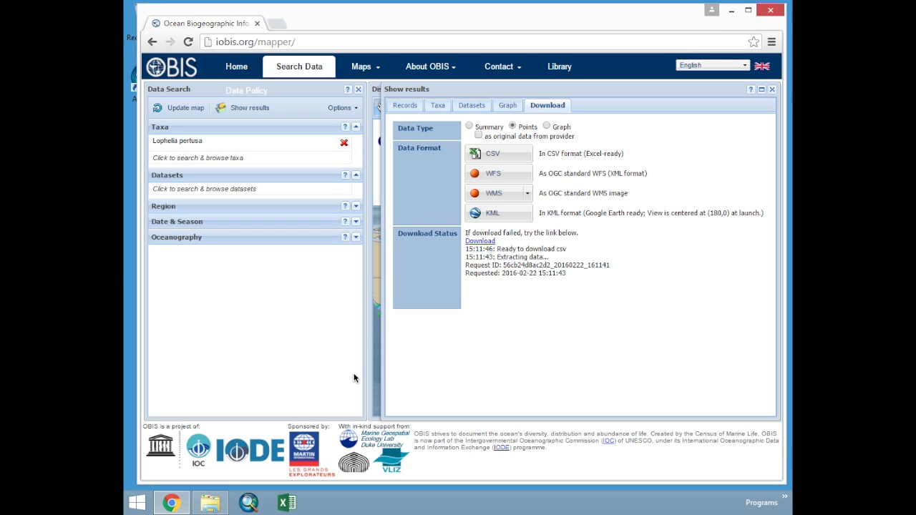
{"action": "left_click", "coordinate": [346, 41]}
{"action": "type", "text": "http://www.mpatlas.org/data/"}
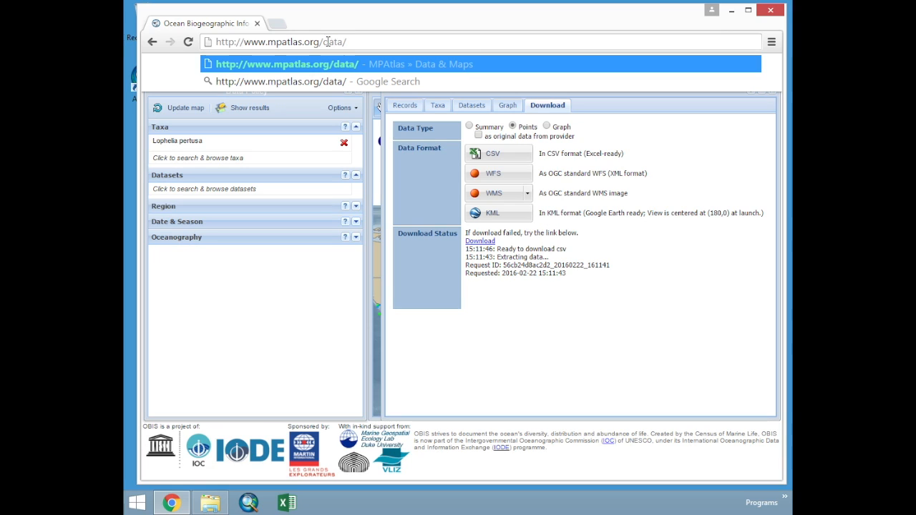
{"action": "left_click_drag", "start_coordinate": [324, 41], "coordinate": [375, 41]}
{"action": "key", "text": "BackSpace"}
{"action": "key", "text": "Return"}
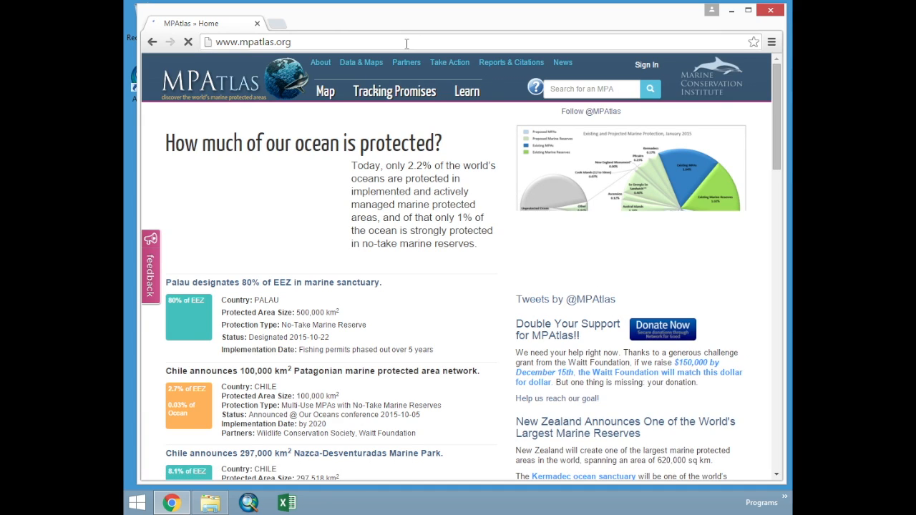
{"action": "left_click", "coordinate": [356, 62]}
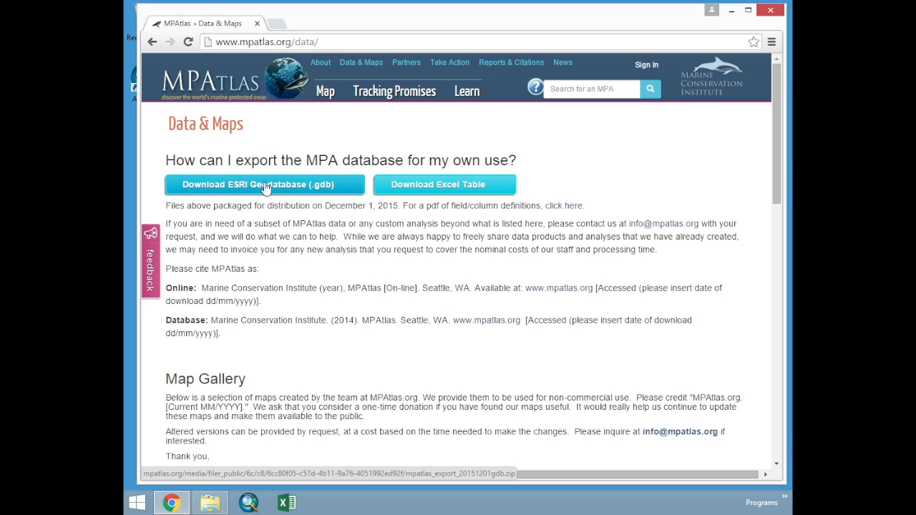
{"action": "left_click", "coordinate": [265, 186]}
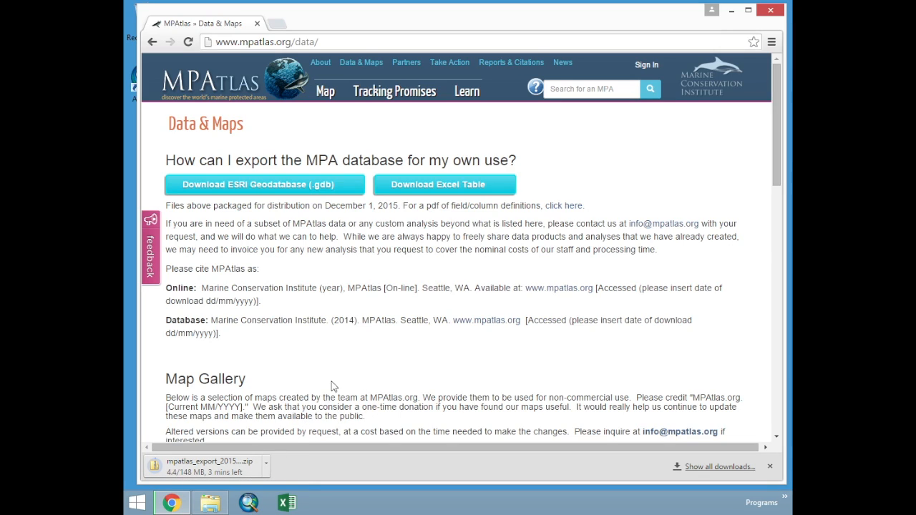
Explore the MPAtlas interactive map, dismissing its introduction, and examine the marine protected areas around Rockall west of the British Isles.
{"action": "mouse_move", "coordinate": [326, 94]}
{"action": "left_click", "coordinate": [327, 94]}
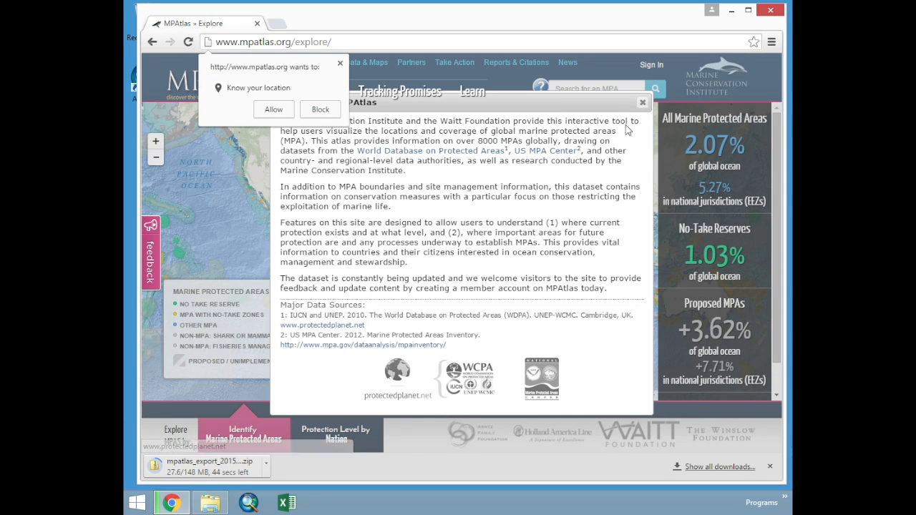
{"action": "left_click", "coordinate": [643, 103]}
{"action": "left_click_drag", "start_coordinate": [433, 145], "coordinate": [435, 218]}
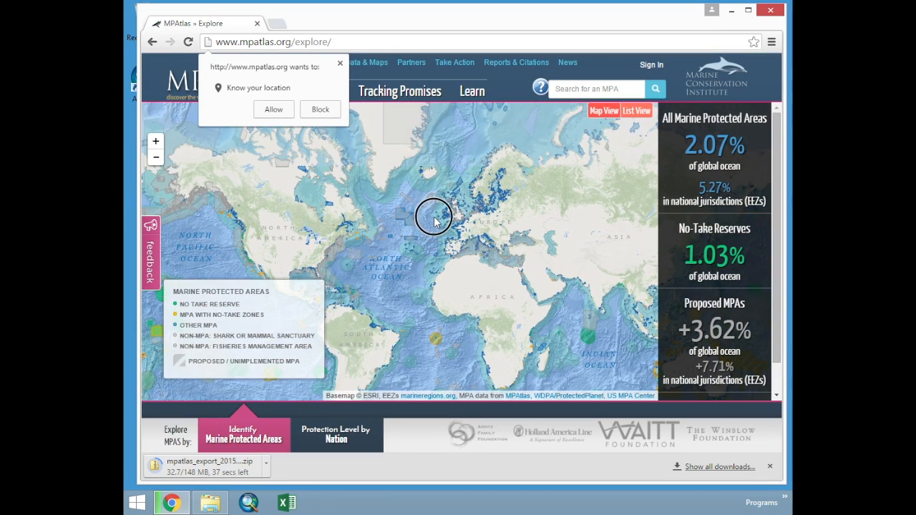
{"action": "double_click", "coordinate": [438, 212]}
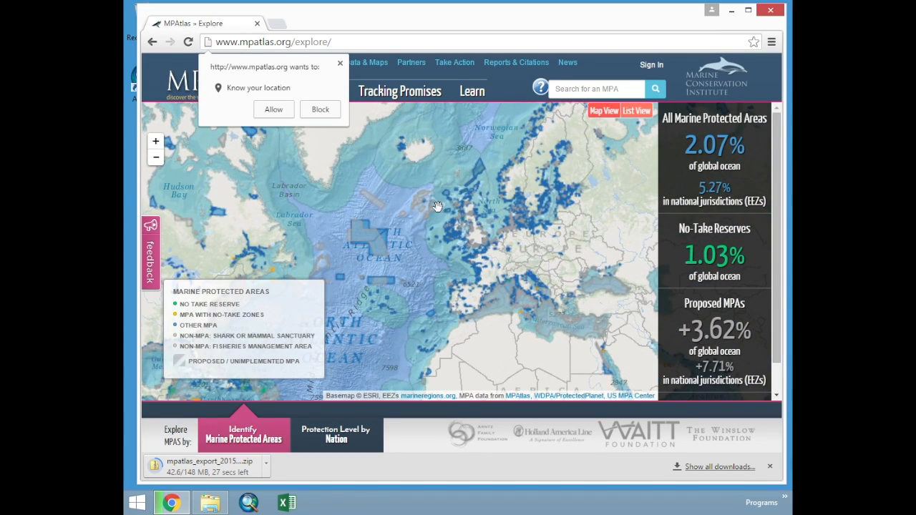
{"action": "double_click", "coordinate": [438, 207]}
{"action": "left_click_drag", "start_coordinate": [432, 179], "coordinate": [459, 180]}
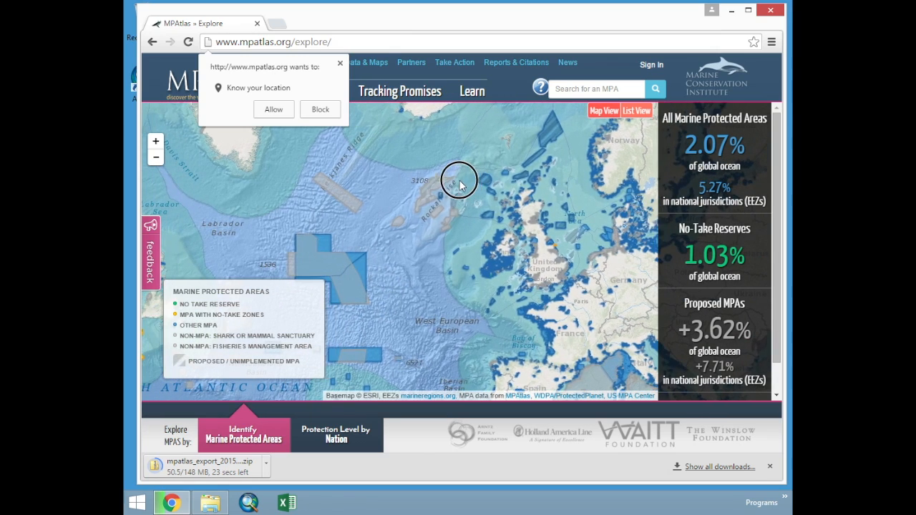
{"action": "double_click", "coordinate": [459, 185]}
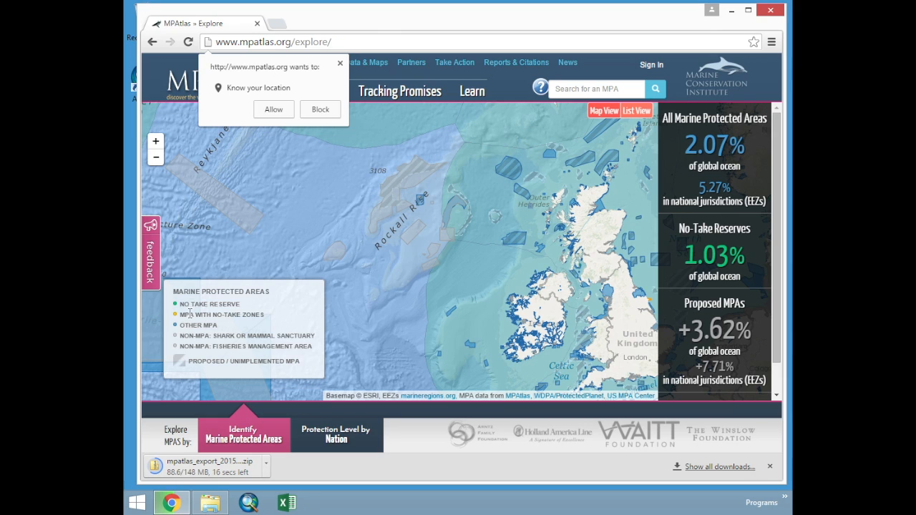
{"action": "left_click_drag", "start_coordinate": [481, 219], "coordinate": [474, 277]}
{"action": "double_click", "coordinate": [470, 254]}
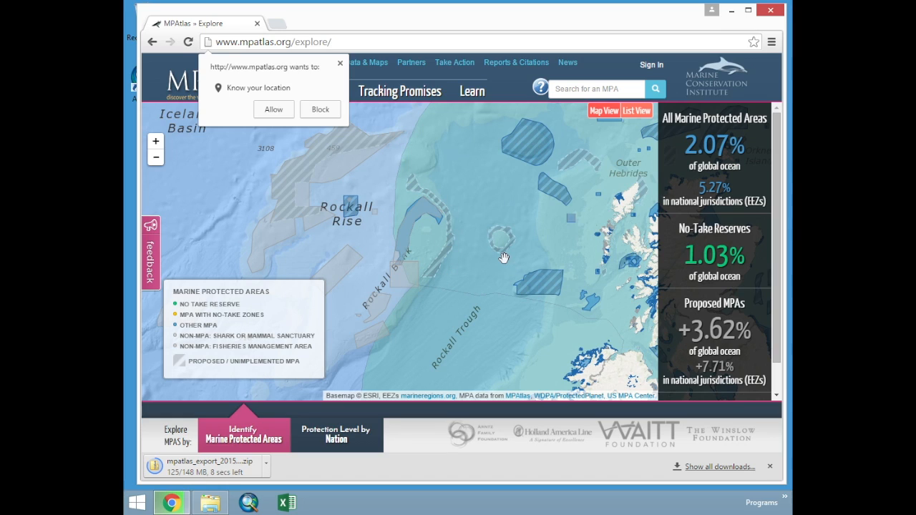
Start ArcMap and open the downloaded mpatlas_export zip archive from the browser.
{"action": "left_click_drag", "start_coordinate": [483, 276], "coordinate": [497, 293]}
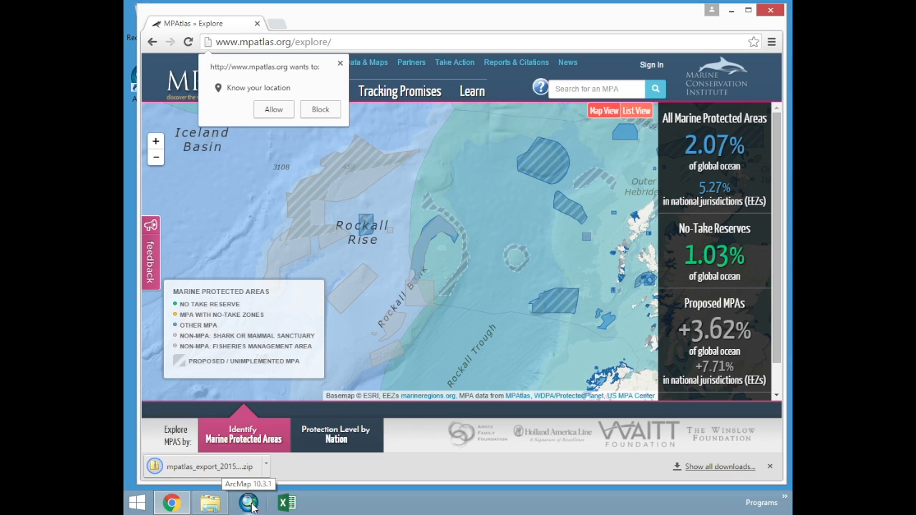
{"action": "left_click", "coordinate": [250, 503]}
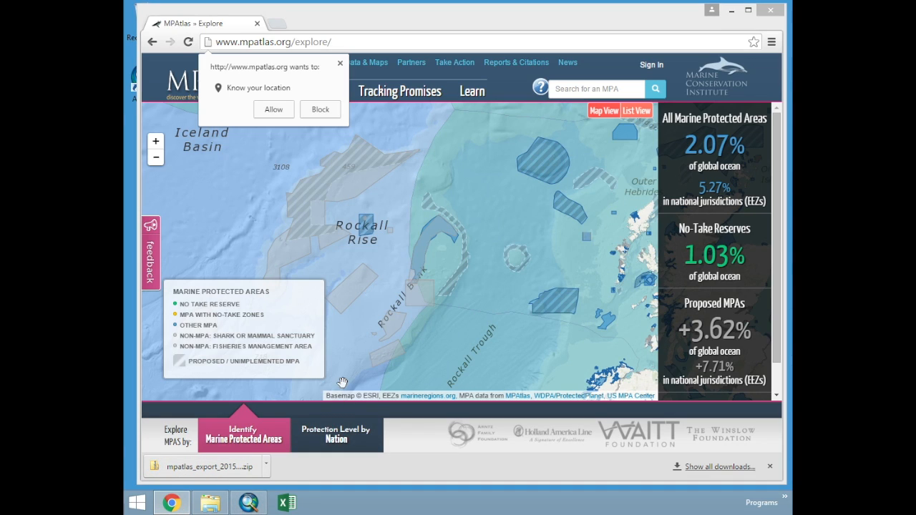
{"action": "left_click", "coordinate": [269, 468]}
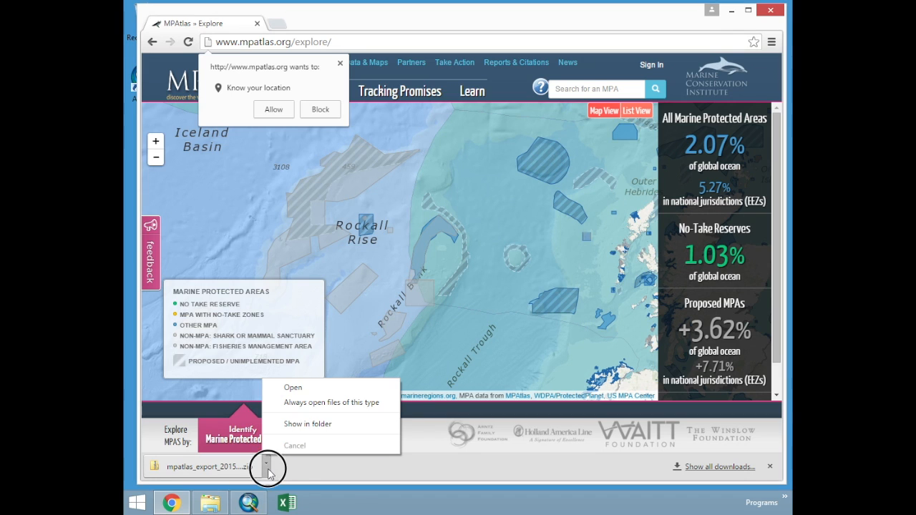
{"action": "left_click", "coordinate": [272, 387]}
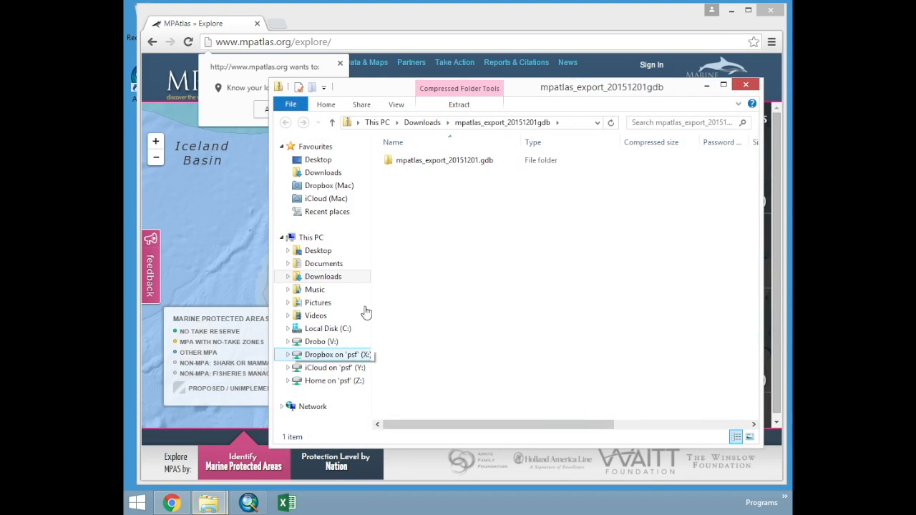
Copy mpatlas_export_20151201.gdb from the archive into the Spatial_Joins_Heat_Maps folder and close the archive window.
{"action": "left_click", "coordinate": [403, 162]}
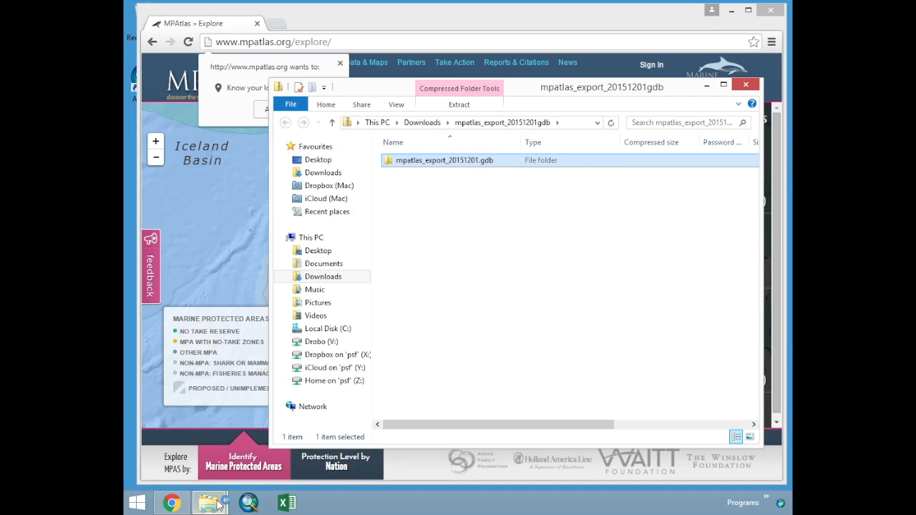
{"action": "mouse_move", "coordinate": [208, 504]}
{"action": "left_click", "coordinate": [225, 440]}
{"action": "left_click_drag", "start_coordinate": [443, 71], "coordinate": [337, 207]}
{"action": "left_click_drag", "start_coordinate": [417, 164], "coordinate": [313, 373]}
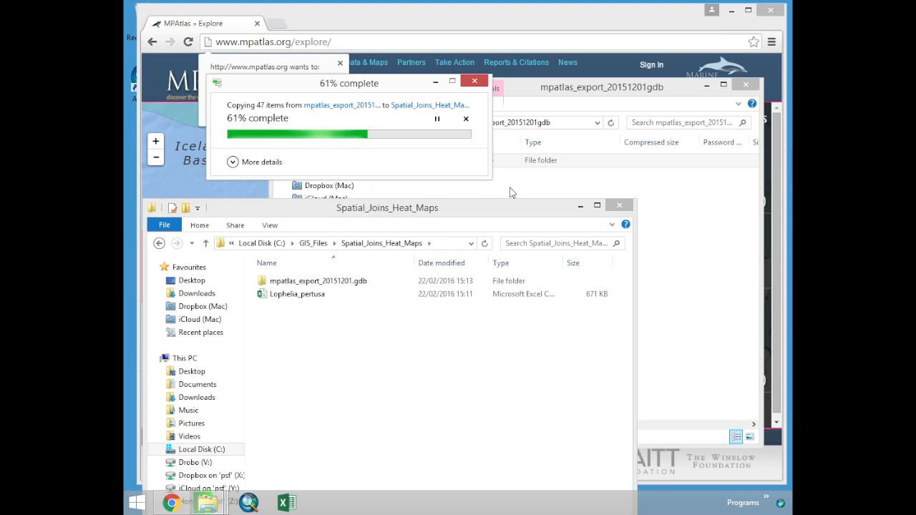
{"action": "left_click", "coordinate": [746, 86]}
{"action": "left_click_drag", "start_coordinate": [433, 215], "coordinate": [449, 137]}
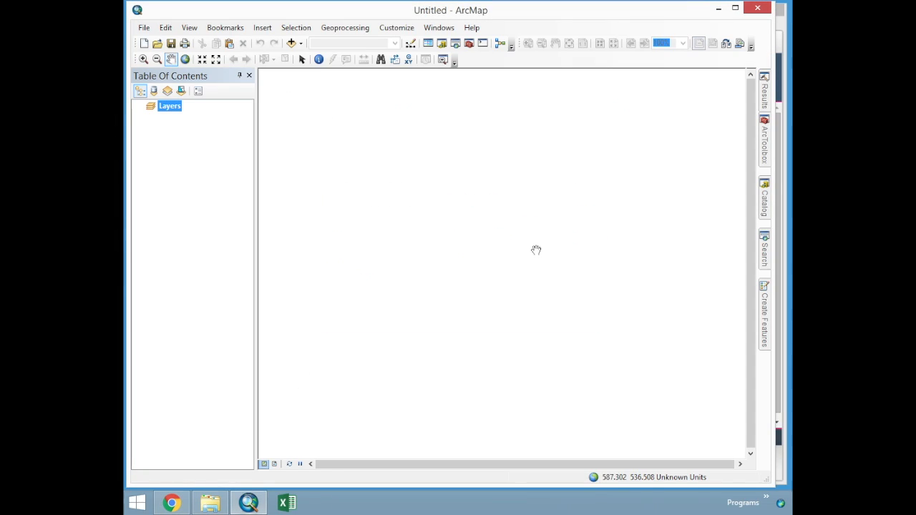
Review the geodatabase and CSV file in the Spatial_Joins_Heat_Maps folder and switch back to ArcMap.
{"action": "left_click", "coordinate": [214, 509]}
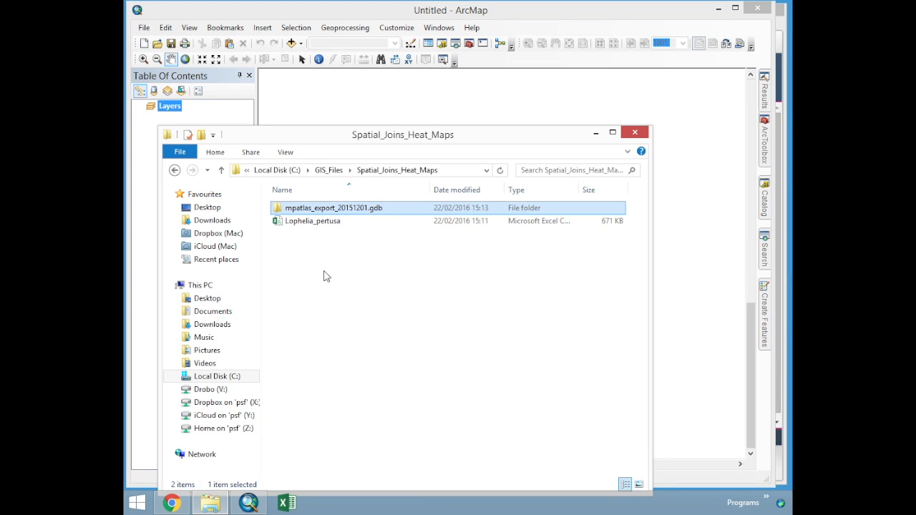
{"action": "left_click", "coordinate": [314, 222]}
{"action": "left_click_drag", "start_coordinate": [414, 138], "coordinate": [484, 97]}
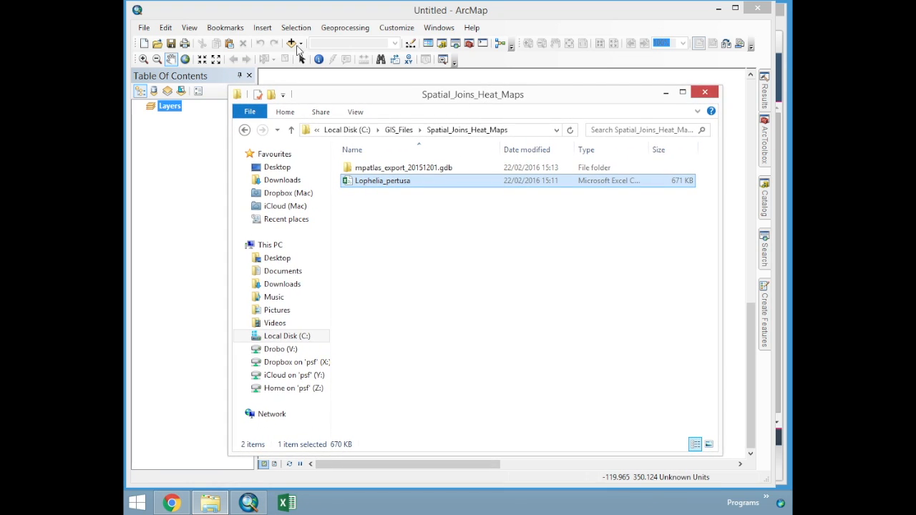
{"action": "left_click", "coordinate": [206, 147]}
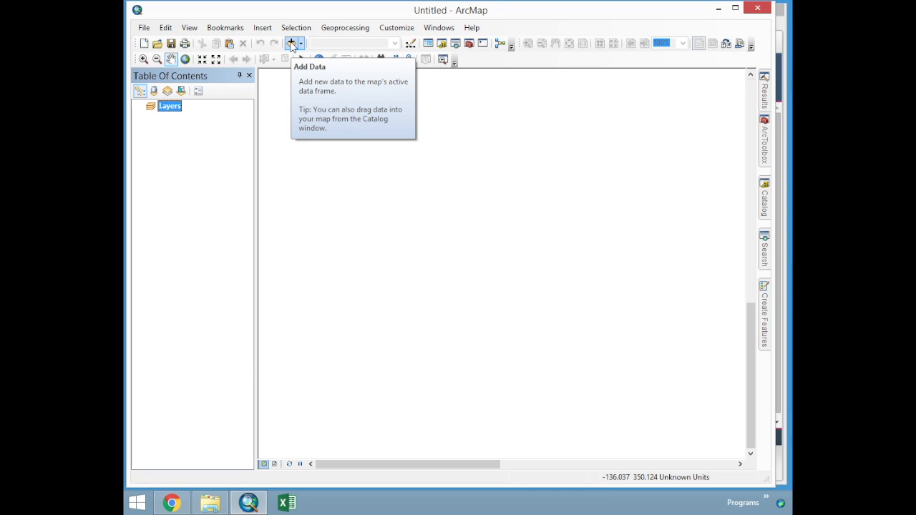
Add Lophelia_pertusa.csv from C:\GIS_Files\Spatial_Joins_Heat_Maps to the map.
{"action": "left_click", "coordinate": [292, 44]}
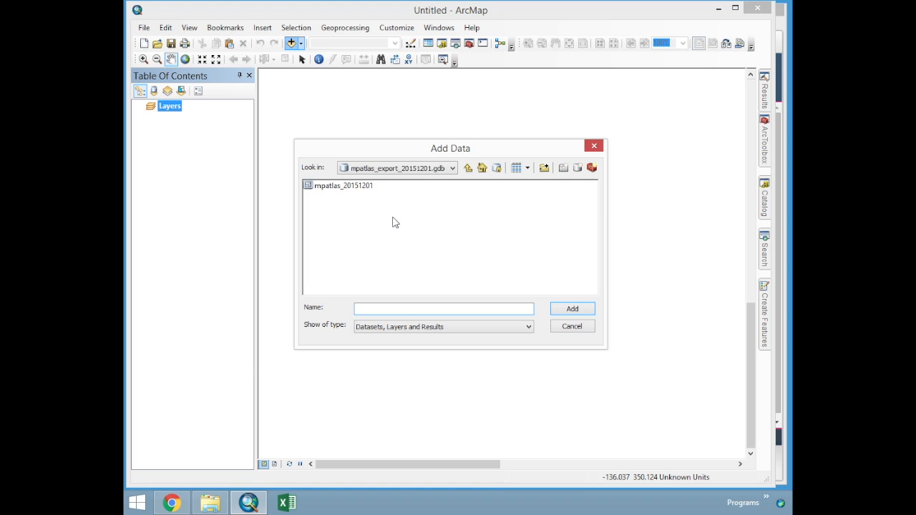
{"action": "left_click", "coordinate": [430, 172]}
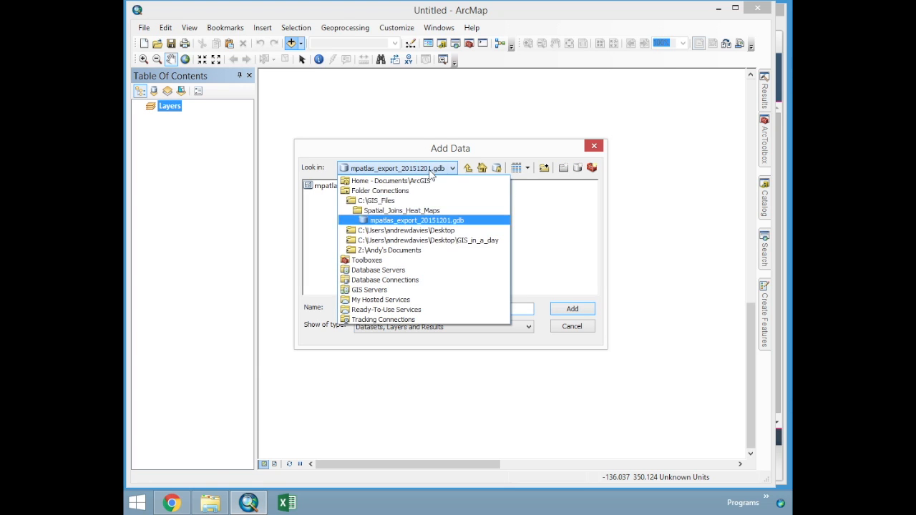
{"action": "left_click", "coordinate": [378, 204]}
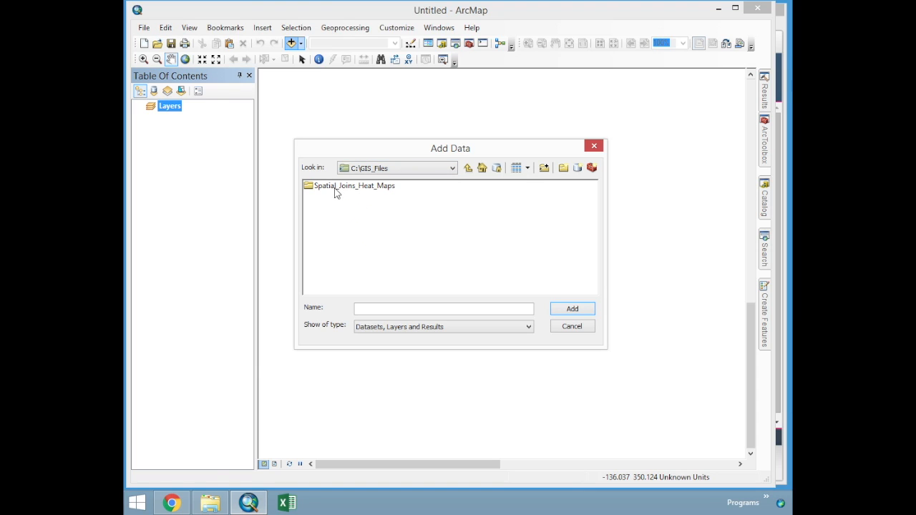
{"action": "left_click", "coordinate": [329, 188]}
{"action": "double_click", "coordinate": [365, 189]}
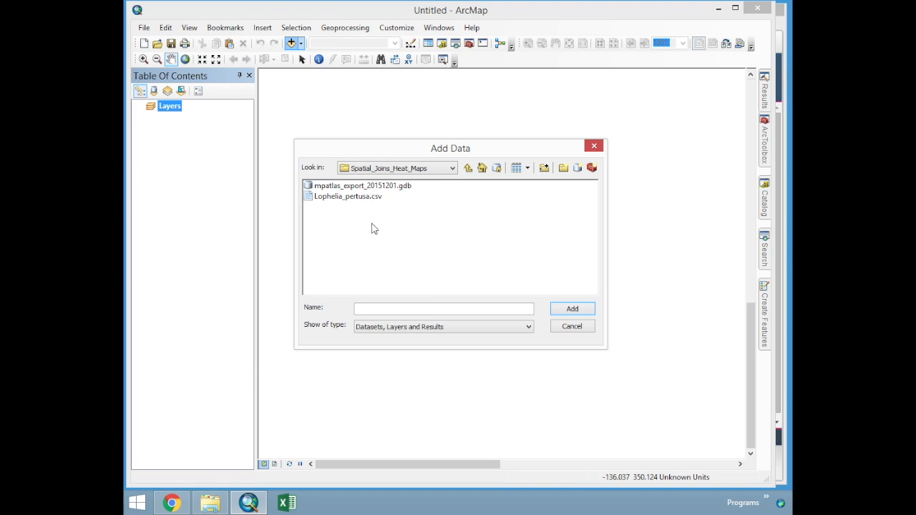
{"action": "left_click", "coordinate": [335, 199]}
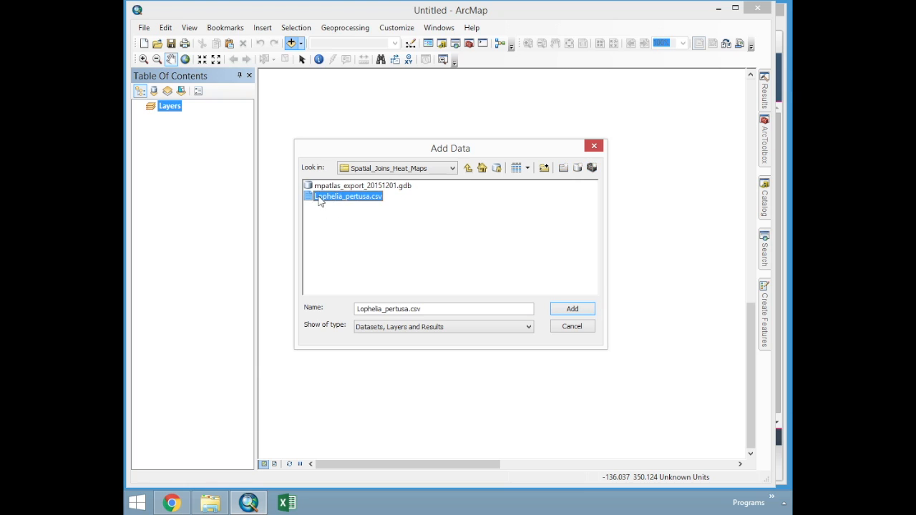
{"action": "left_click", "coordinate": [575, 310]}
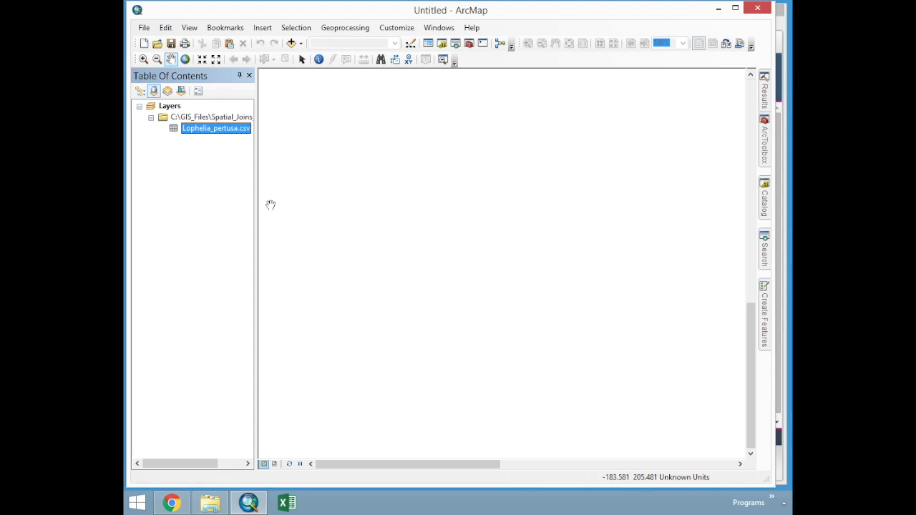
Start Display XY Data for the Lophelia_pertusa.csv table and set its input coordinate system to the geographic WGS 1984.
{"action": "left_click", "coordinate": [225, 133]}
{"action": "left_click", "coordinate": [264, 242]}
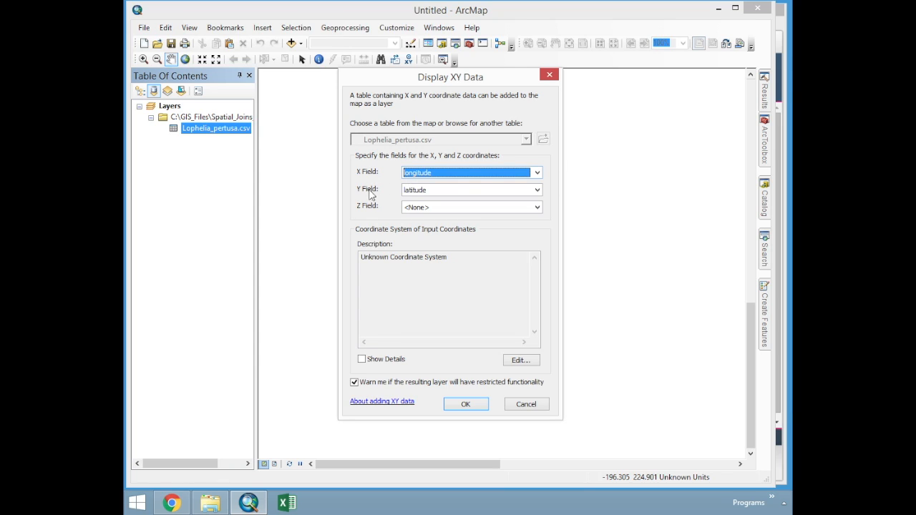
{"action": "left_click_drag", "start_coordinate": [363, 262], "coordinate": [452, 258]}
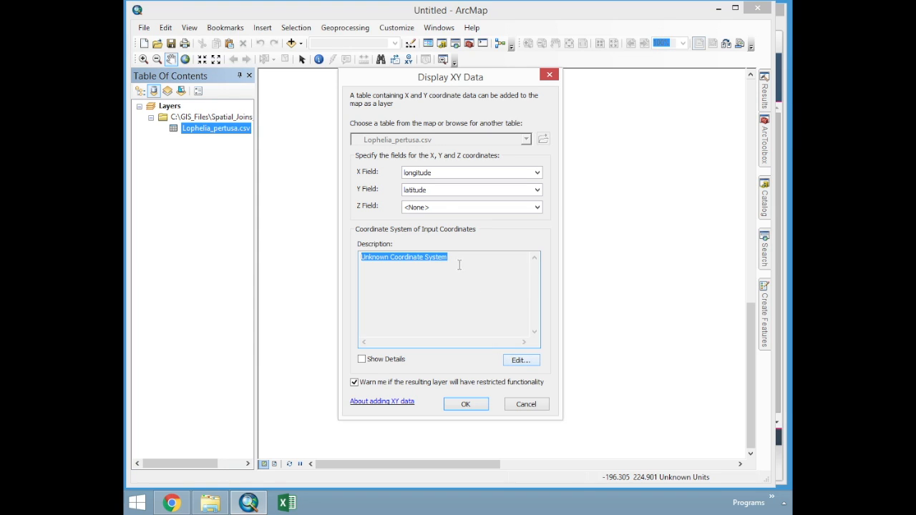
{"action": "left_click", "coordinate": [520, 361]}
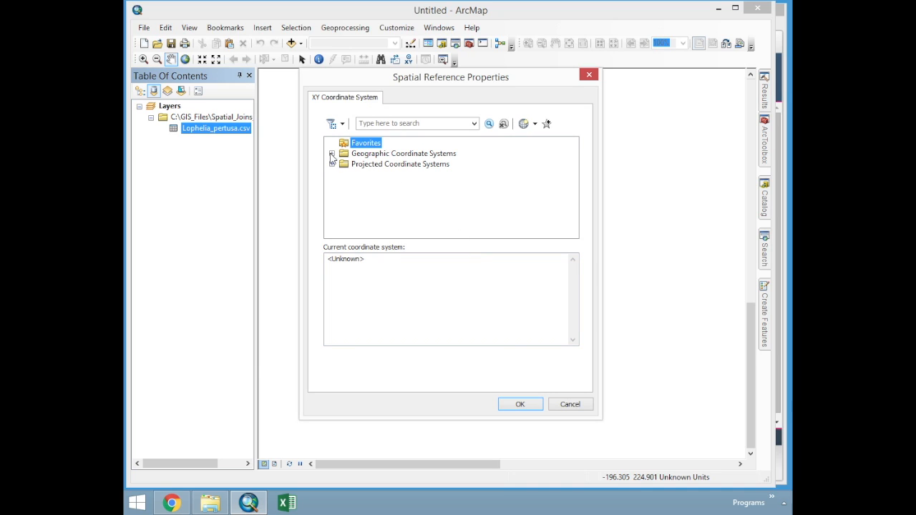
{"action": "left_click", "coordinate": [365, 124]}
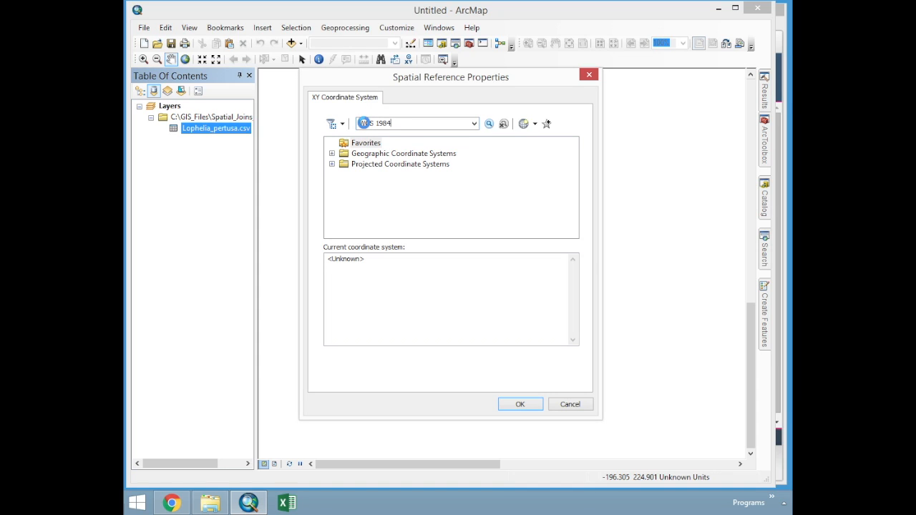
{"action": "type", "text": "984"}
{"action": "key", "text": "Return"}
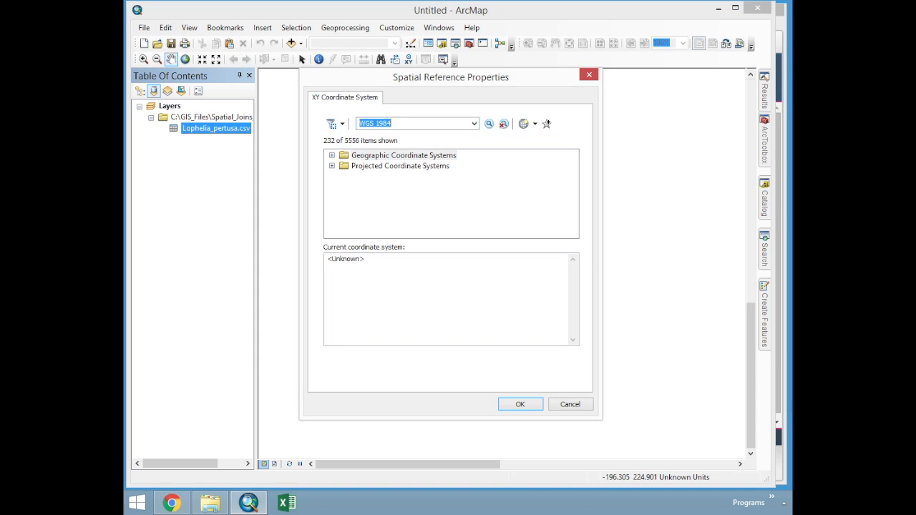
{"action": "left_click", "coordinate": [333, 155]}
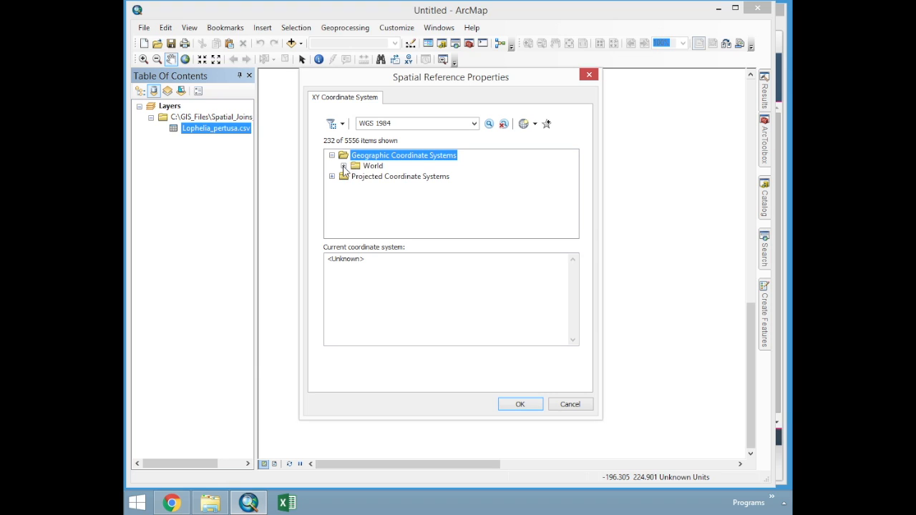
{"action": "left_click", "coordinate": [344, 166]}
{"action": "left_click", "coordinate": [388, 176]}
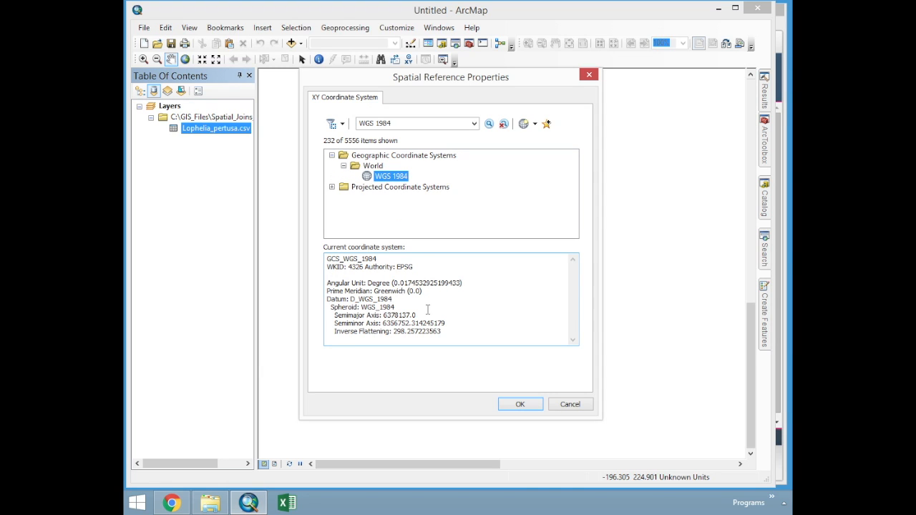
{"action": "left_click", "coordinate": [537, 406]}
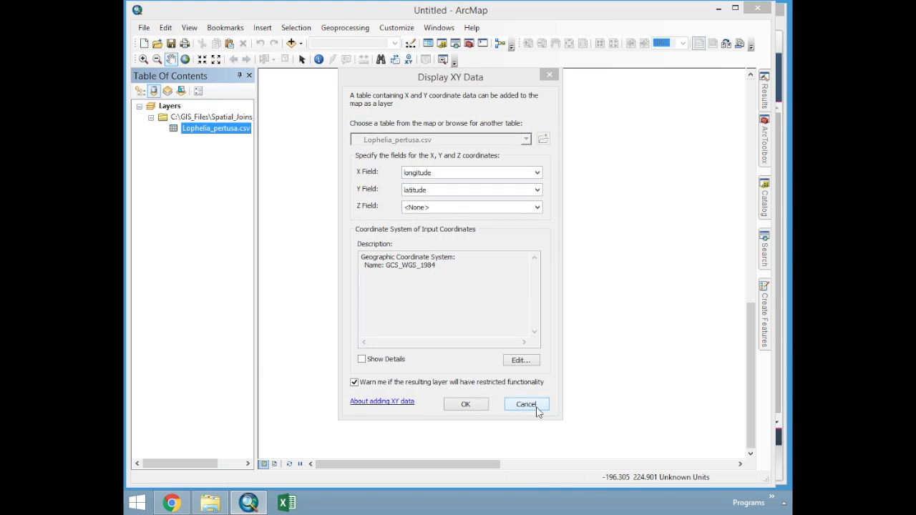
Create the Lophelia_pertusa point layer with longitude as X and latitude as Y, and examine its densest cluster of records.
{"action": "left_click", "coordinate": [465, 405]}
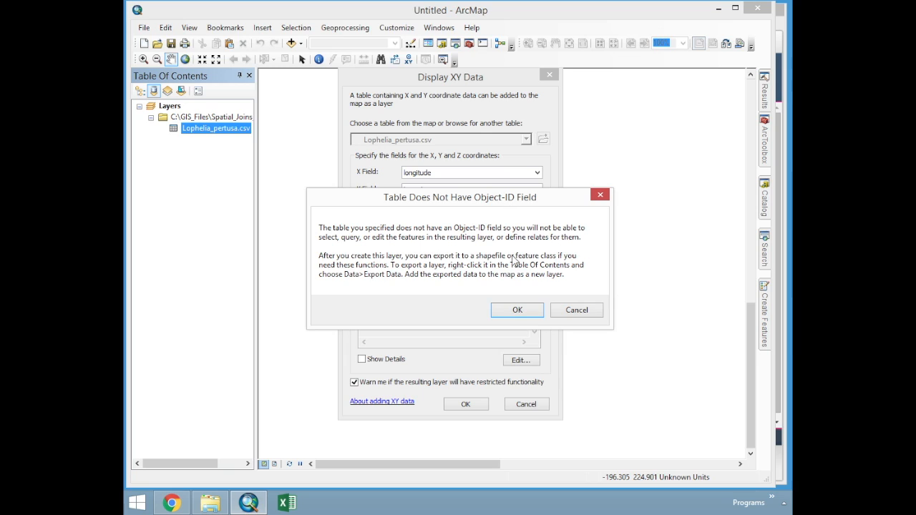
{"action": "left_click", "coordinate": [519, 310]}
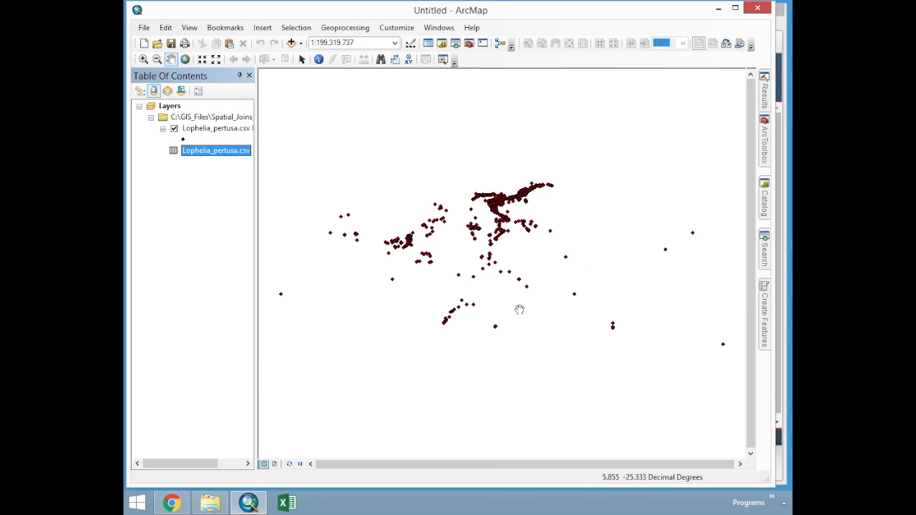
{"action": "left_click", "coordinate": [143, 59]}
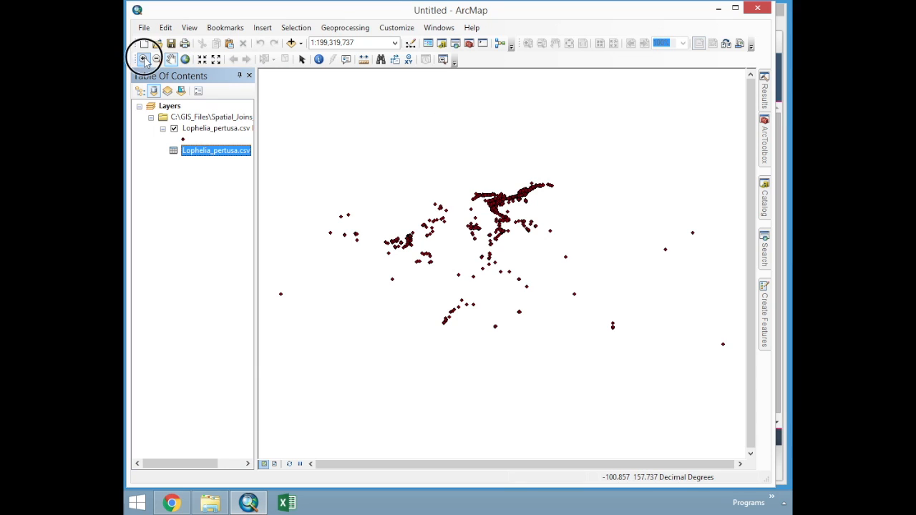
{"action": "left_click_drag", "start_coordinate": [454, 183], "coordinate": [534, 232]}
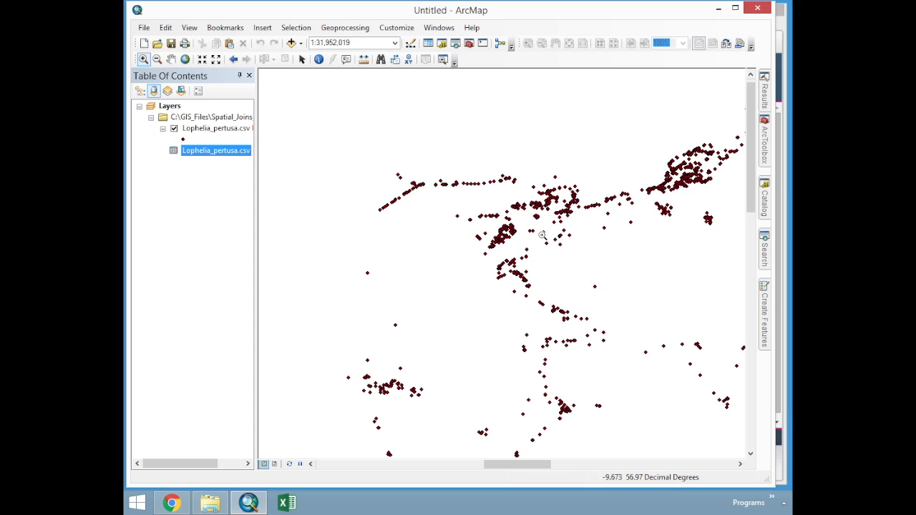
{"action": "left_click", "coordinate": [172, 503]}
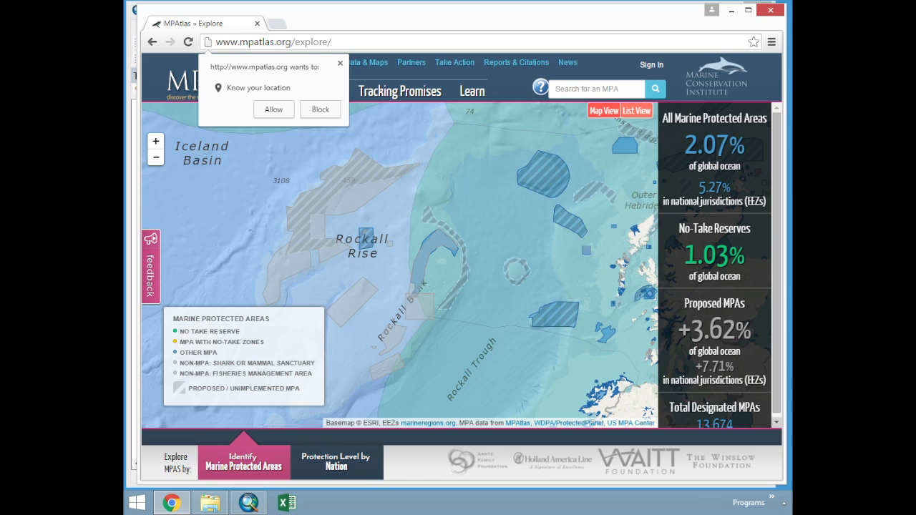
{"action": "left_click", "coordinate": [334, 40]}
{"action": "type", "text": "http://www.marine-geo.org/tools/GMRTMapTool/"}
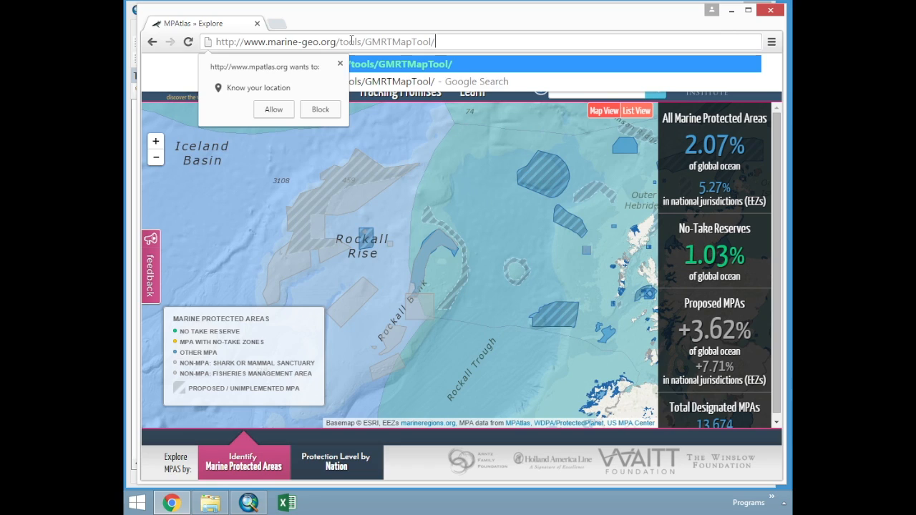
{"action": "key", "text": "Return"}
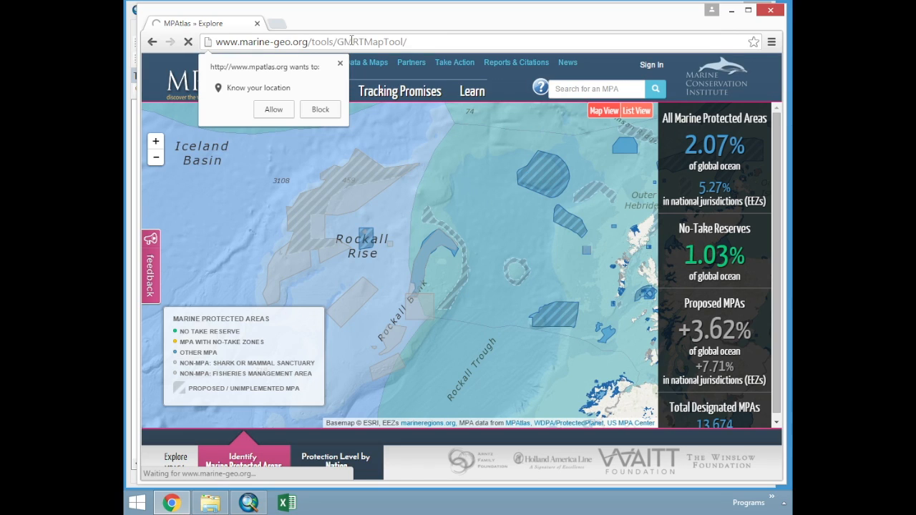
{"action": "left_click", "coordinate": [341, 63]}
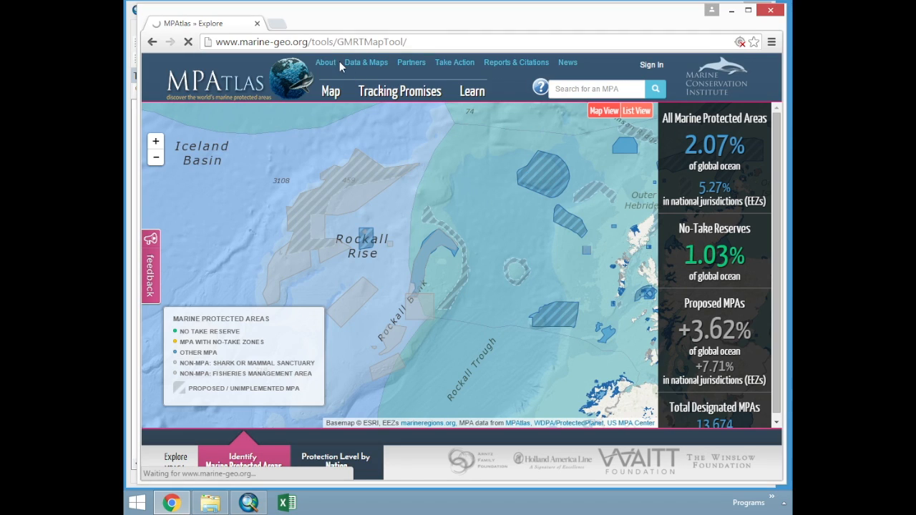
{"action": "left_click", "coordinate": [424, 42]}
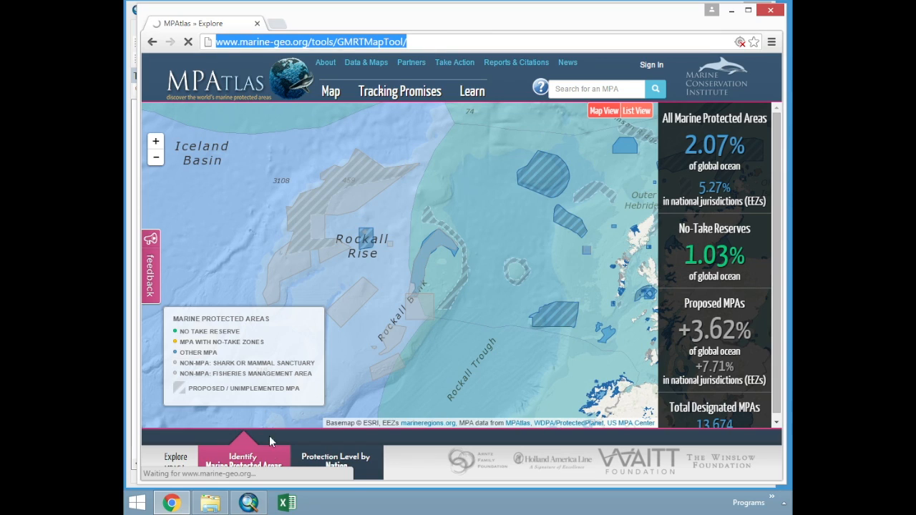
Switch to ArcMap, add mpatlas_20151201 from mpatlas_export_20151201.gdb to the map, and examine where the protected areas overlap the coral points.
{"action": "left_click", "coordinate": [251, 503]}
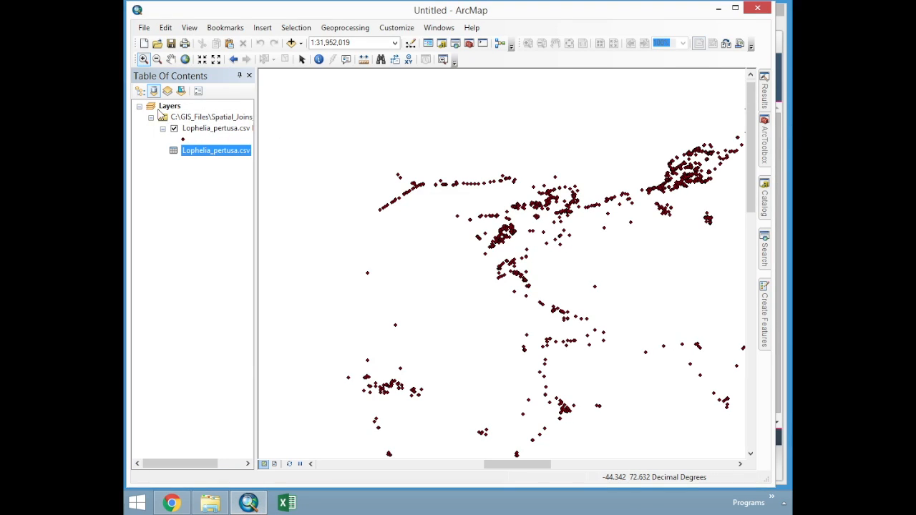
{"action": "left_click", "coordinate": [292, 43]}
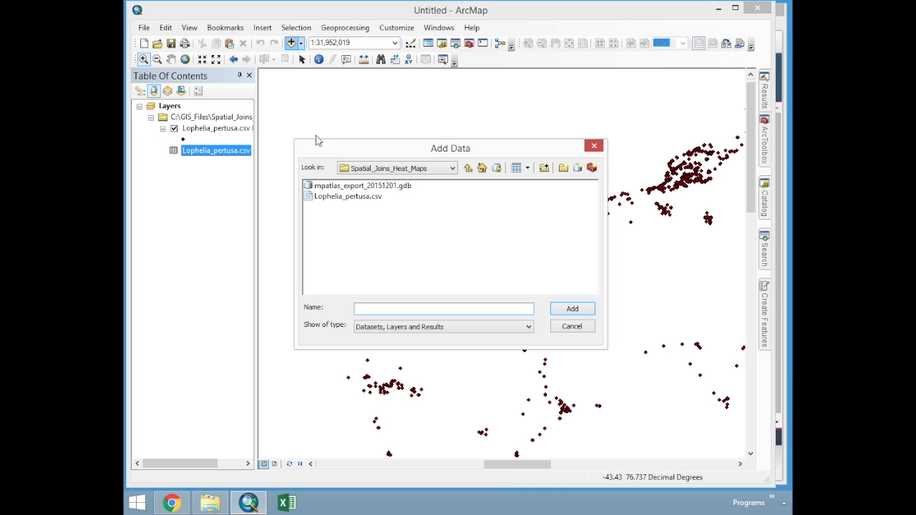
{"action": "left_click", "coordinate": [332, 187]}
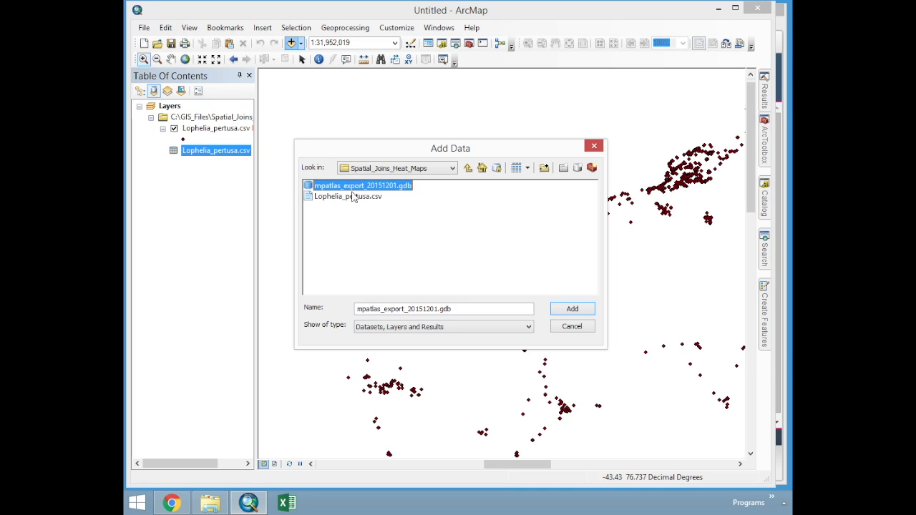
{"action": "double_click", "coordinate": [327, 187]}
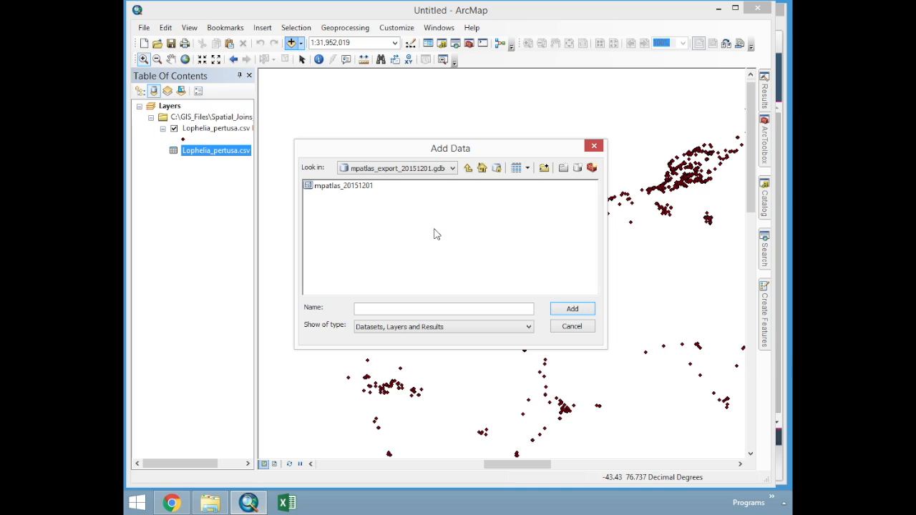
{"action": "left_click", "coordinate": [327, 188]}
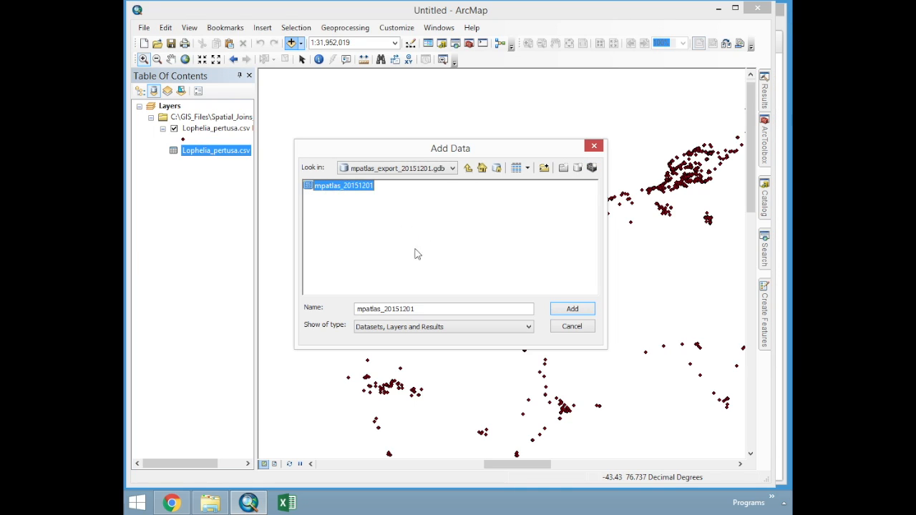
{"action": "left_click", "coordinate": [573, 310]}
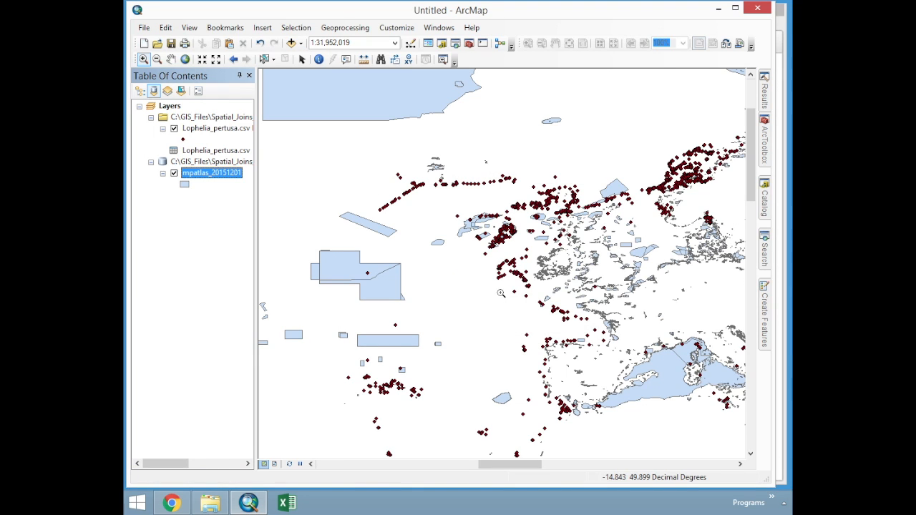
{"action": "left_click_drag", "start_coordinate": [493, 253], "coordinate": [542, 192]}
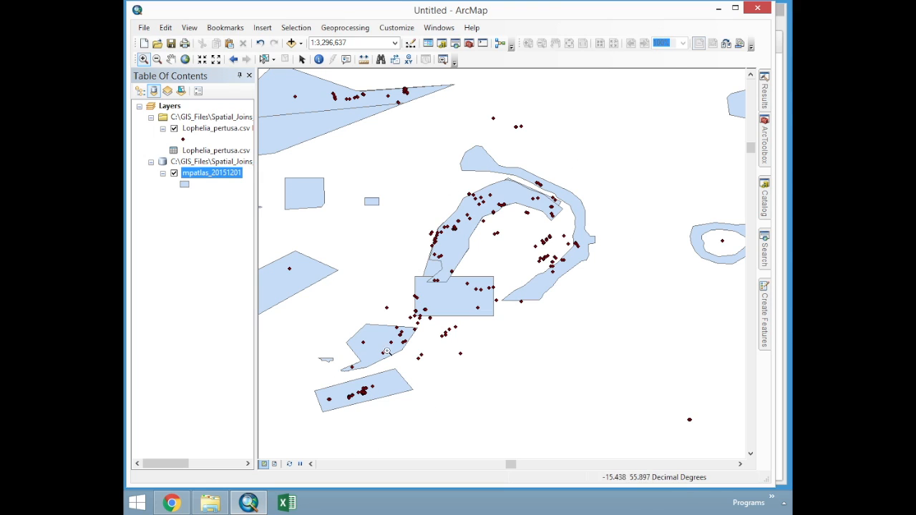
{"action": "scroll", "coordinate": [407, 329], "scroll_direction": "up", "scroll_amount": 5}
{"action": "scroll", "coordinate": [407, 329], "scroll_direction": "down", "scroll_amount": 1}
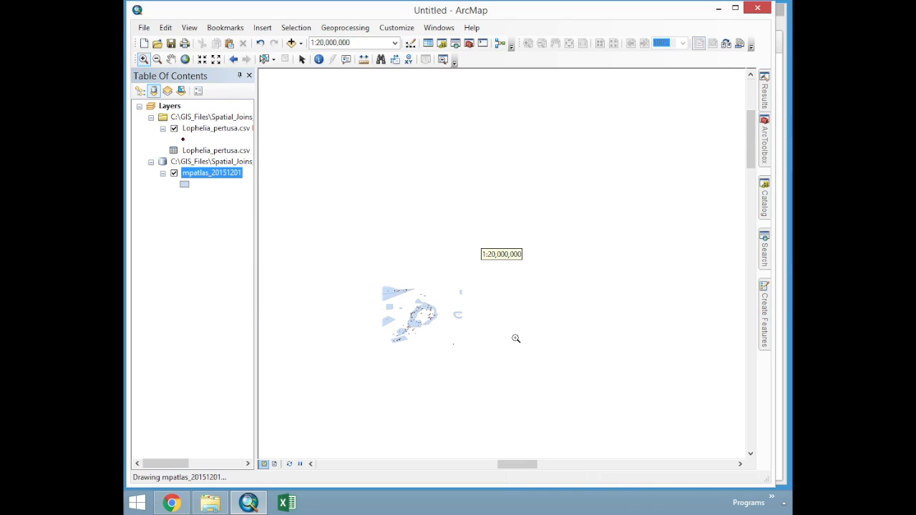
{"action": "left_click_drag", "start_coordinate": [494, 381], "coordinate": [524, 323]}
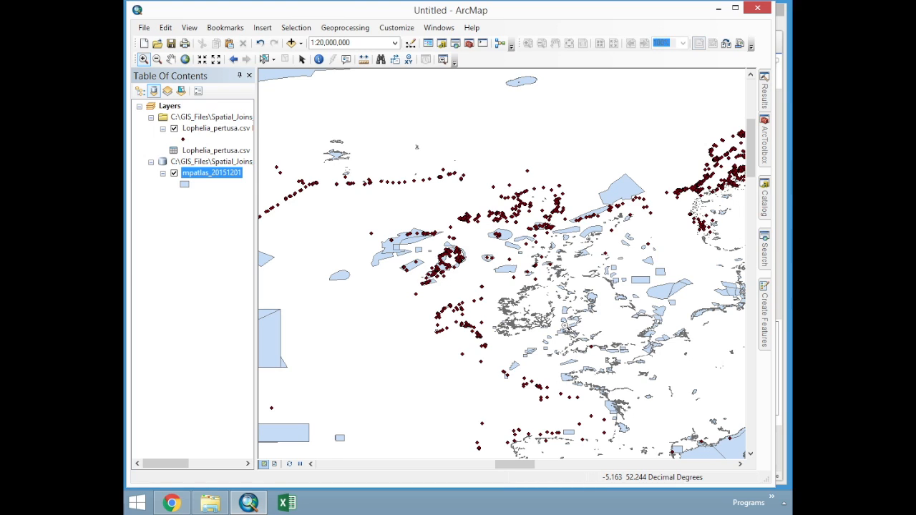
Switch to the browser and select the GMRT region from 62.1039 north to 49.6107 south and -30.7617 west to -2.6367 east.
{"action": "left_click", "coordinate": [172, 503]}
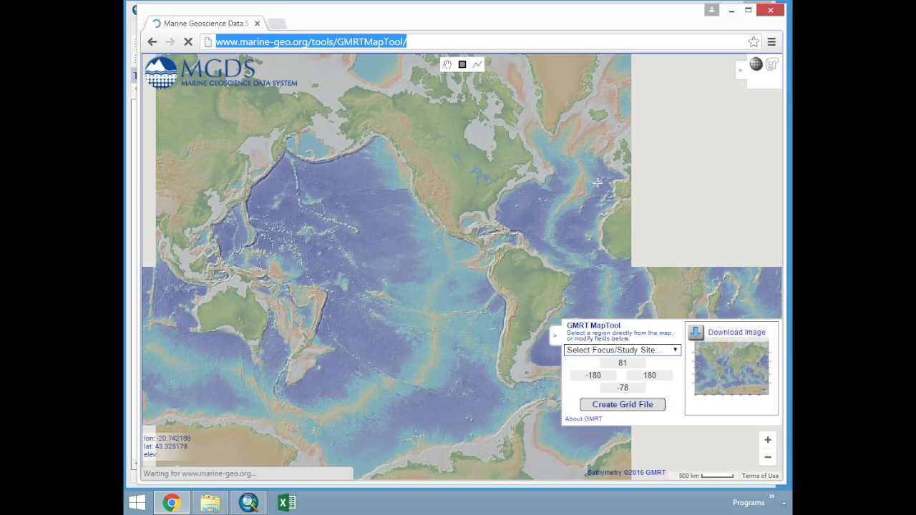
{"action": "left_click_drag", "start_coordinate": [613, 153], "coordinate": [448, 271]}
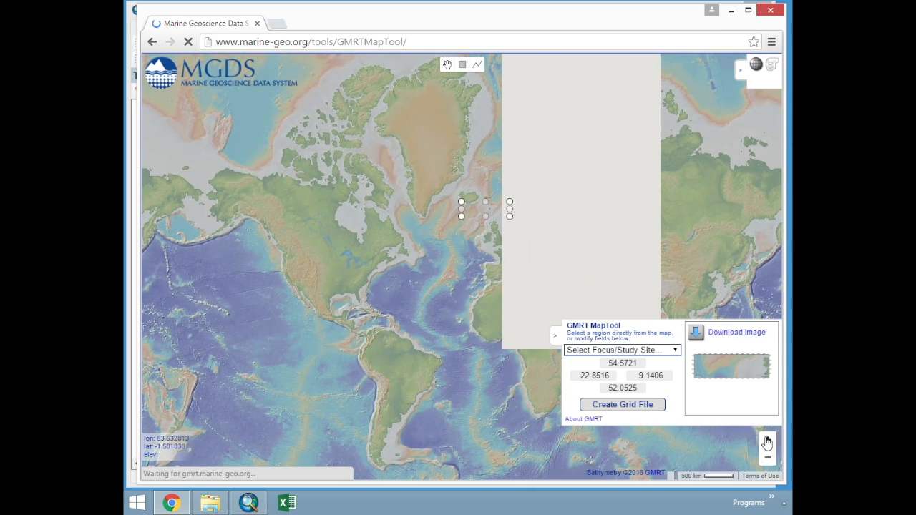
{"action": "left_click", "coordinate": [768, 441]}
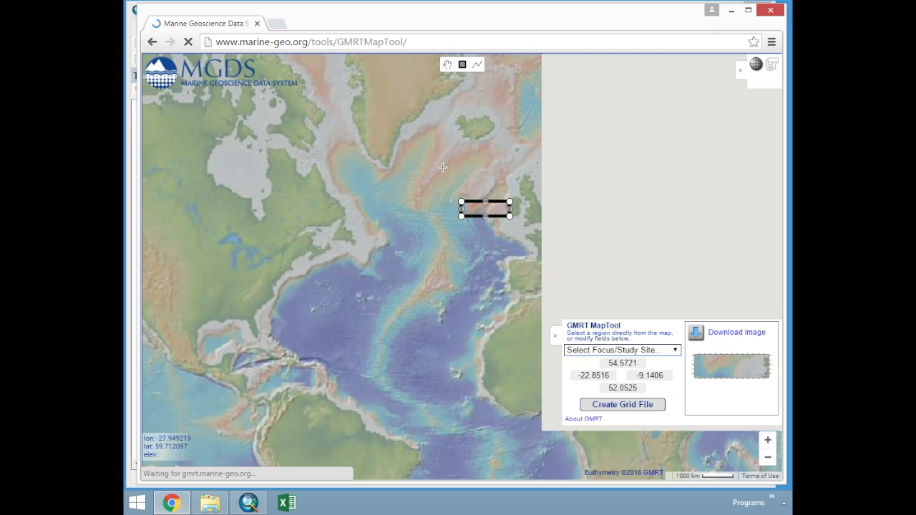
{"action": "left_click_drag", "start_coordinate": [434, 151], "coordinate": [533, 230]}
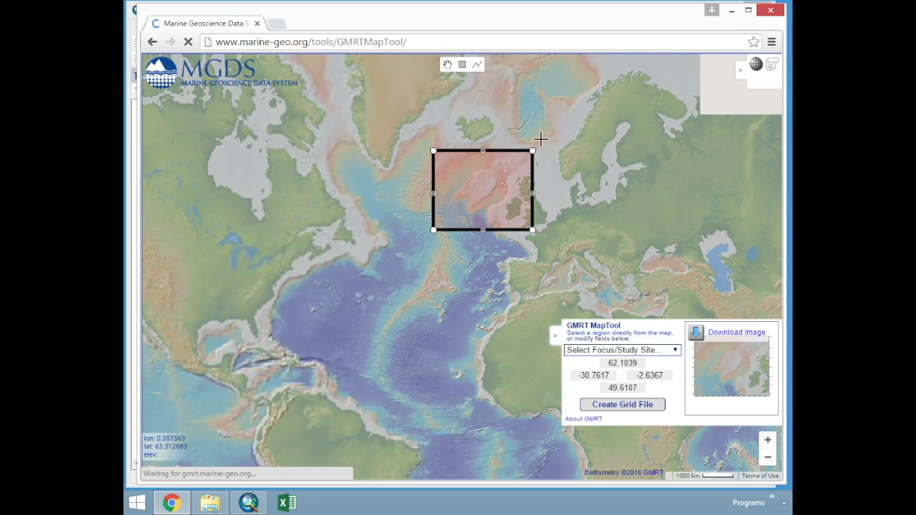
Create a grid file of the selected region and download it as an unmasked GeoTIFF at Low resolution (2196 m/node).
{"action": "left_click", "coordinate": [629, 405]}
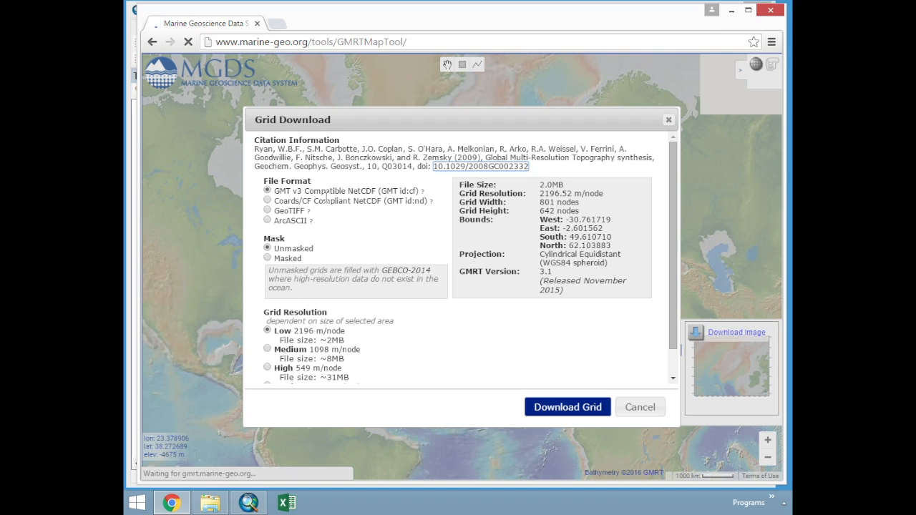
{"action": "scroll", "coordinate": [302, 273], "scroll_direction": "down", "scroll_amount": 1}
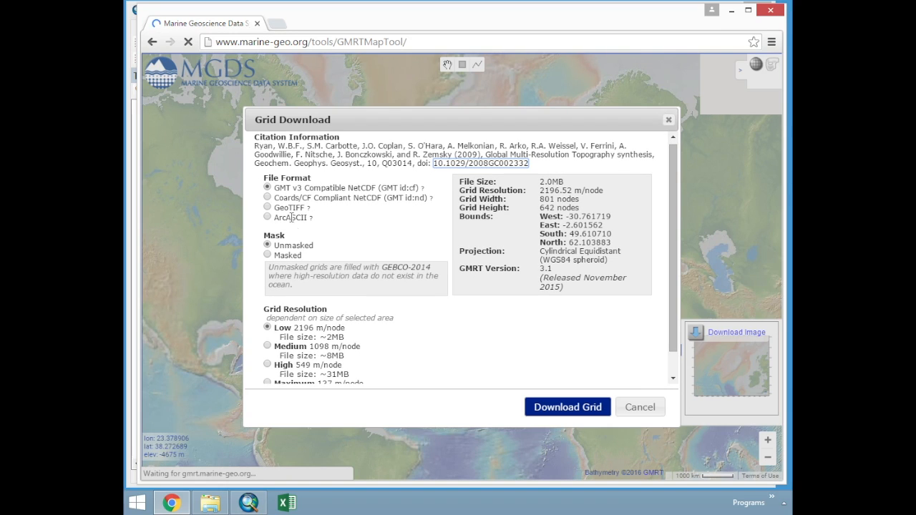
{"action": "left_click", "coordinate": [268, 207]}
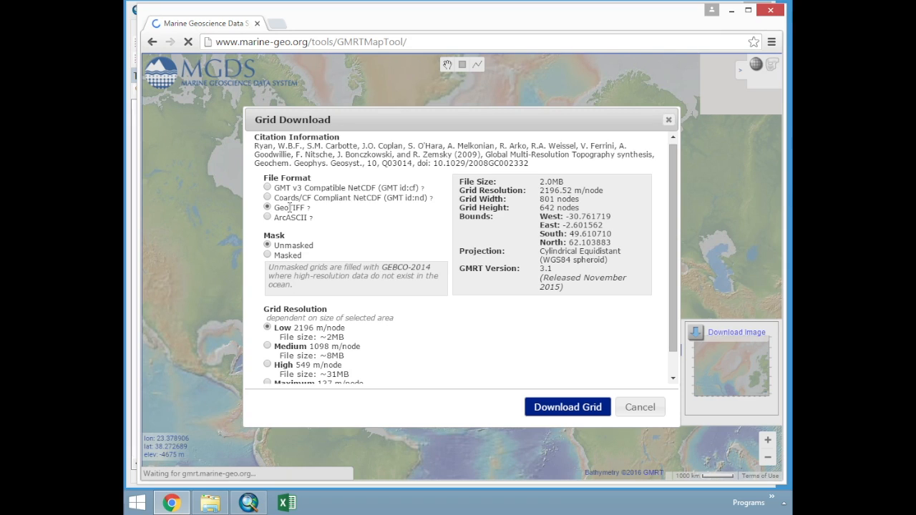
{"action": "scroll", "coordinate": [326, 269], "scroll_direction": "down", "scroll_amount": 1}
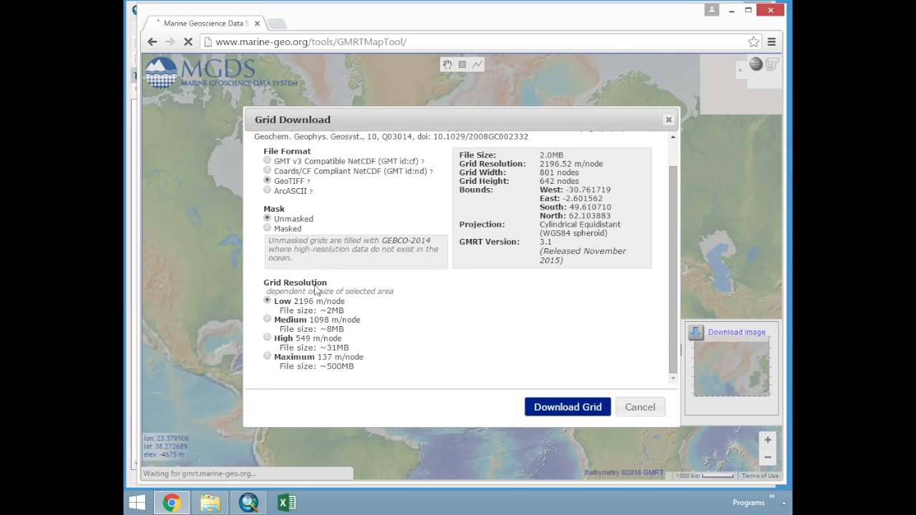
{"action": "left_click_drag", "start_coordinate": [346, 310], "coordinate": [316, 308]}
{"action": "left_click", "coordinate": [299, 300]}
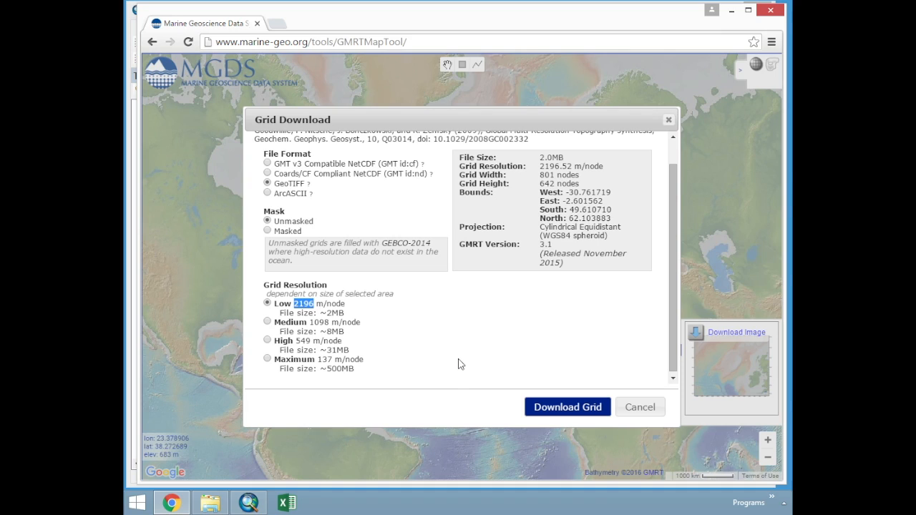
{"action": "left_click", "coordinate": [573, 408]}
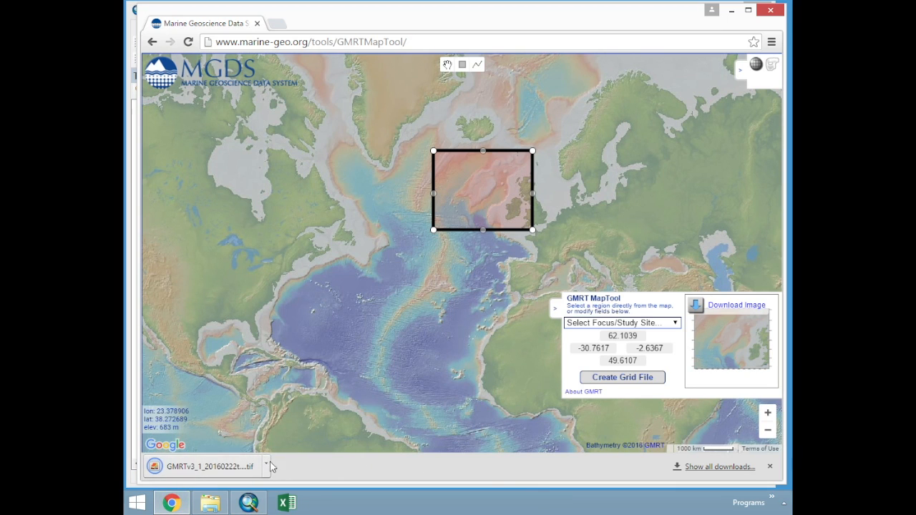
Preview the downloaded GMRTv3_1_20160222topo image and close the viewer.
{"action": "left_click", "coordinate": [266, 465]}
{"action": "left_click", "coordinate": [315, 388]}
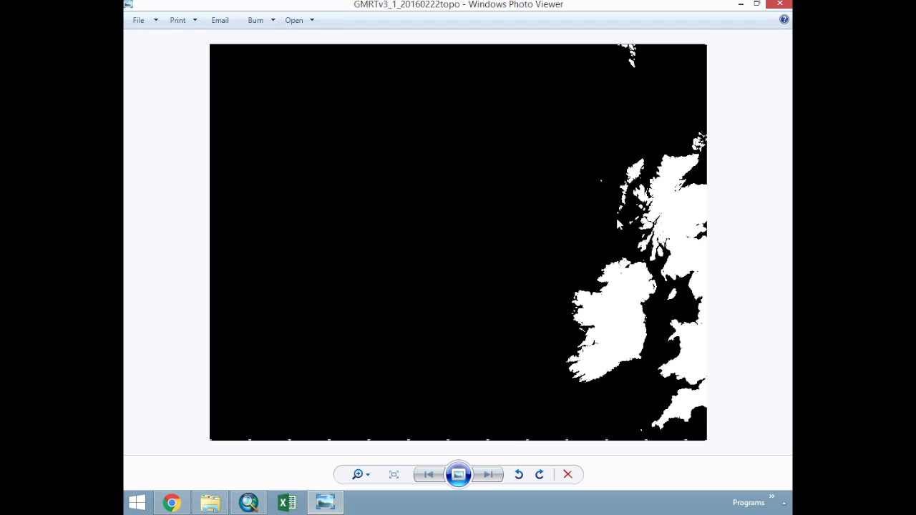
{"action": "left_click", "coordinate": [777, 6]}
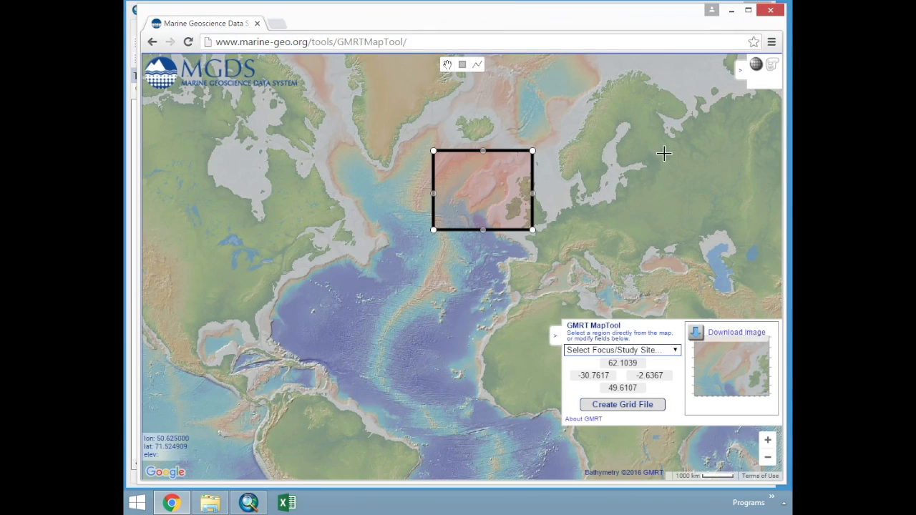
Copy the GMRTv3_1_20160222topo TIFF from the Downloads folder into C:\GIS_Files\Spatial_Joins_Heat_Maps.
{"action": "left_click", "coordinate": [773, 43]}
{"action": "left_click", "coordinate": [614, 123]}
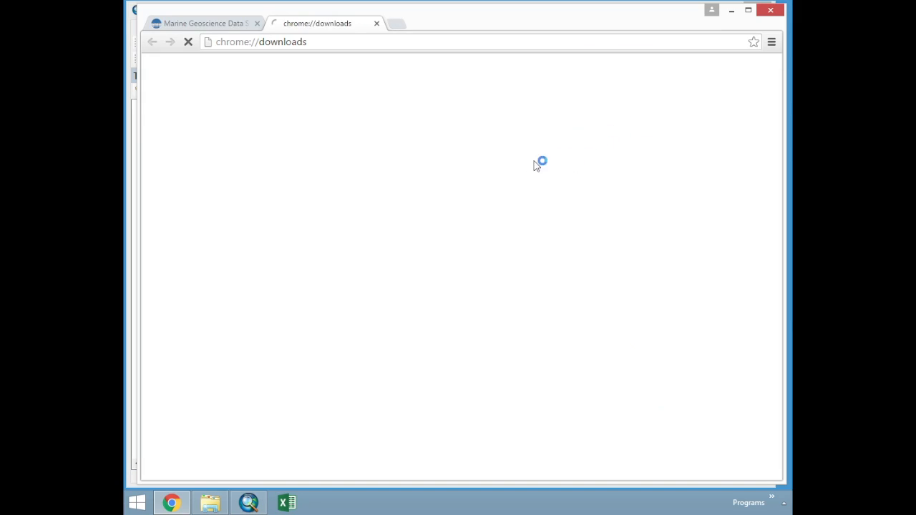
{"action": "left_click", "coordinate": [284, 135]}
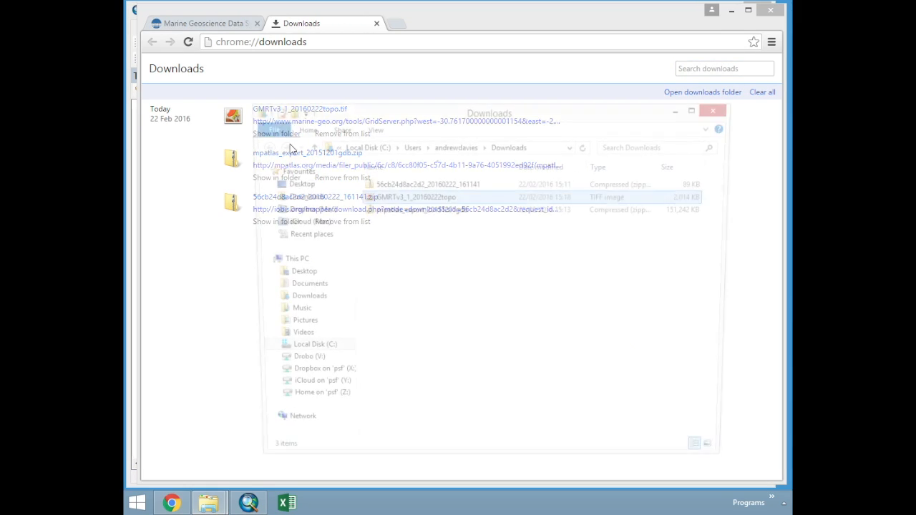
{"action": "right_click", "coordinate": [385, 199]}
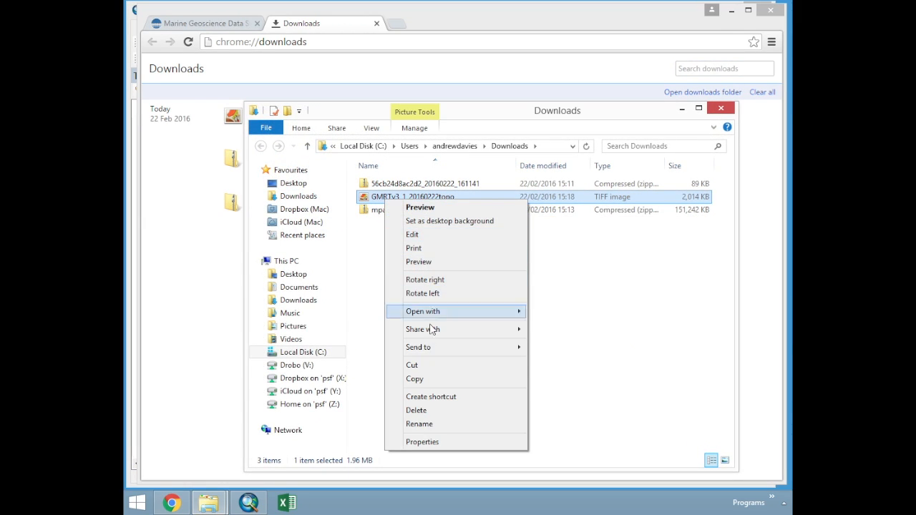
{"action": "left_click", "coordinate": [425, 381]}
{"action": "mouse_move", "coordinate": [208, 504]}
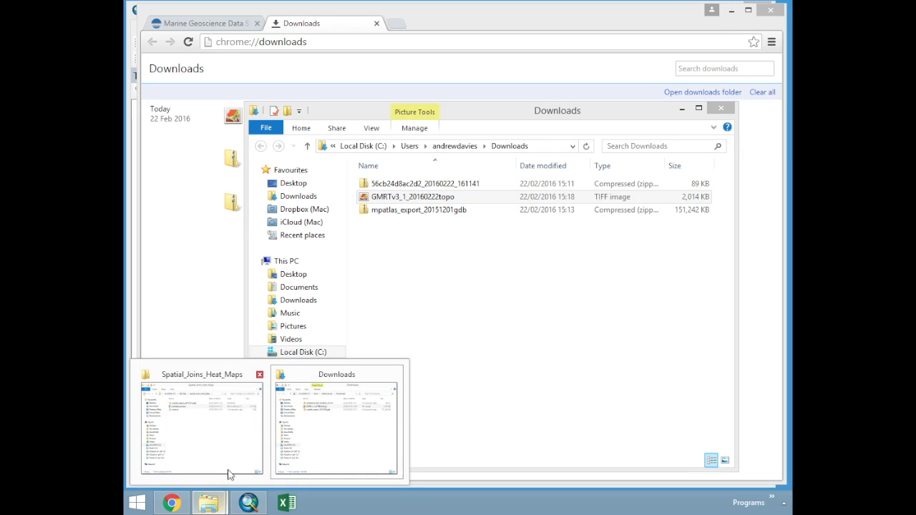
{"action": "left_click", "coordinate": [228, 453]}
{"action": "left_click", "coordinate": [408, 291]}
{"action": "right_click", "coordinate": [410, 274]}
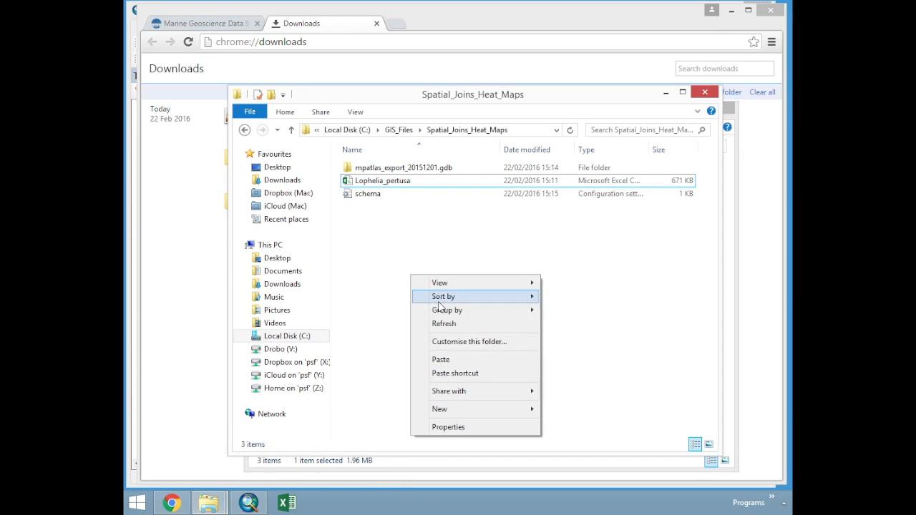
{"action": "left_click", "coordinate": [441, 359]}
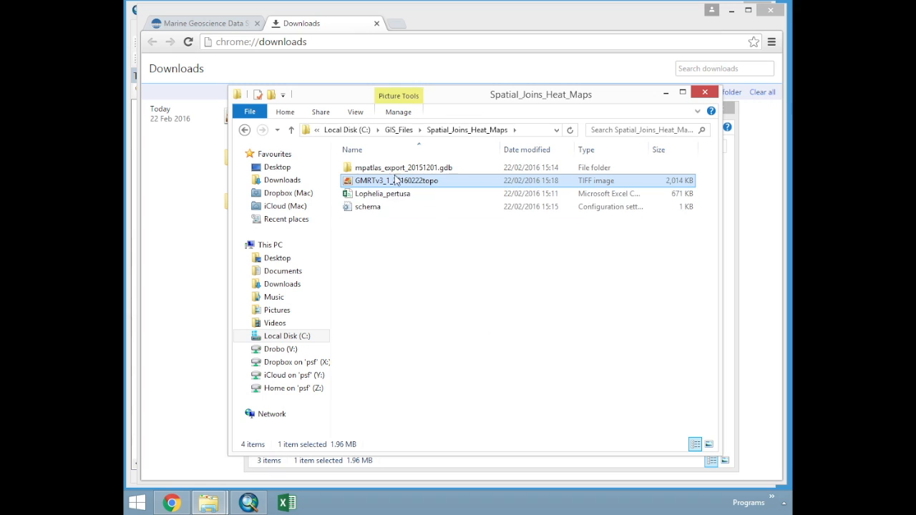
{"action": "left_click", "coordinate": [729, 107]}
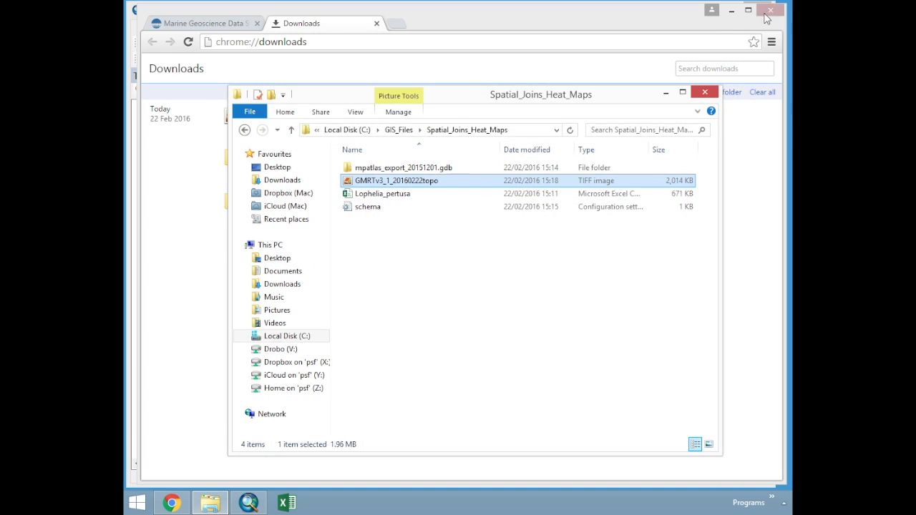
Add GMRTv3_1_20160222topo.tif from the Spatial_Joins_Heat_Maps folder to the ArcMap layers, accept its missing spatial reference, and inspect the bathymetry.
{"action": "left_click_drag", "start_coordinate": [491, 96], "coordinate": [541, 93]}
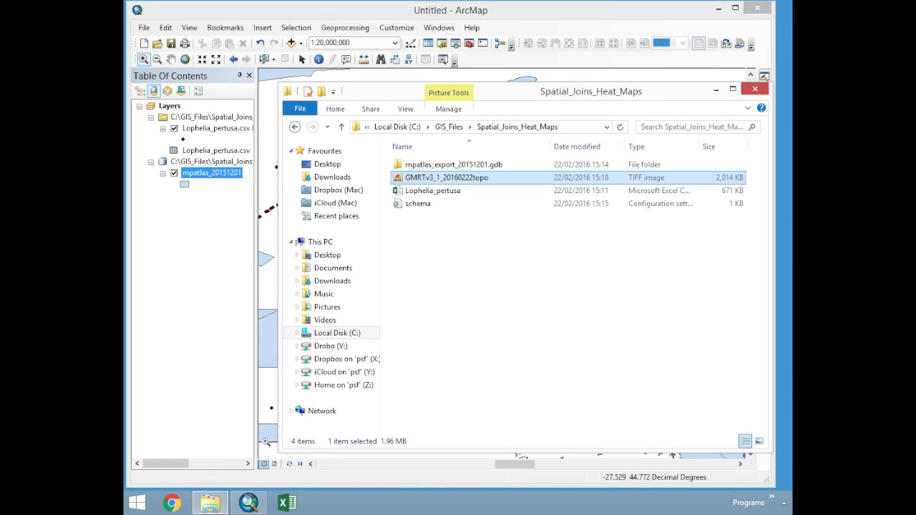
{"action": "mouse_move", "coordinate": [433, 182]}
{"action": "left_mouse_down"}
{"action": "mouse_move", "coordinate": [205, 262]}
{"action": "mouse_move", "coordinate": [206, 273]}
{"action": "left_mouse_up"}
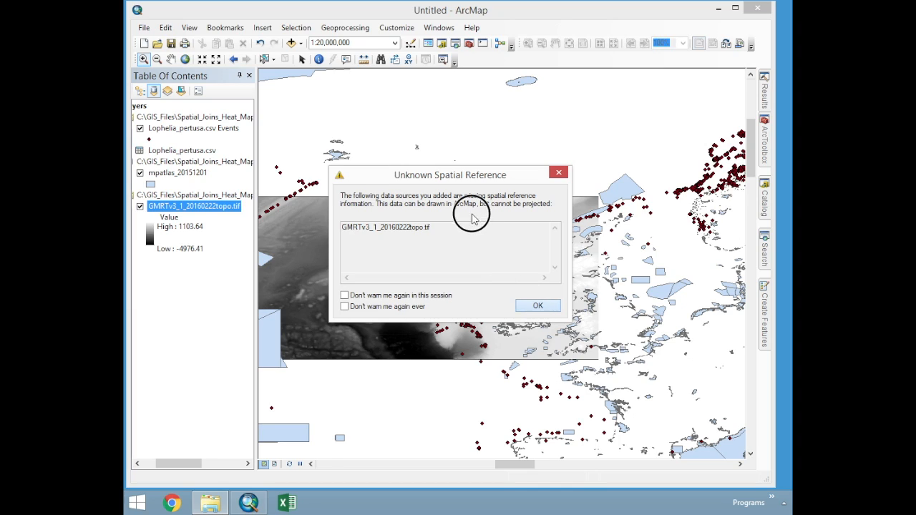
{"action": "left_click", "coordinate": [538, 306]}
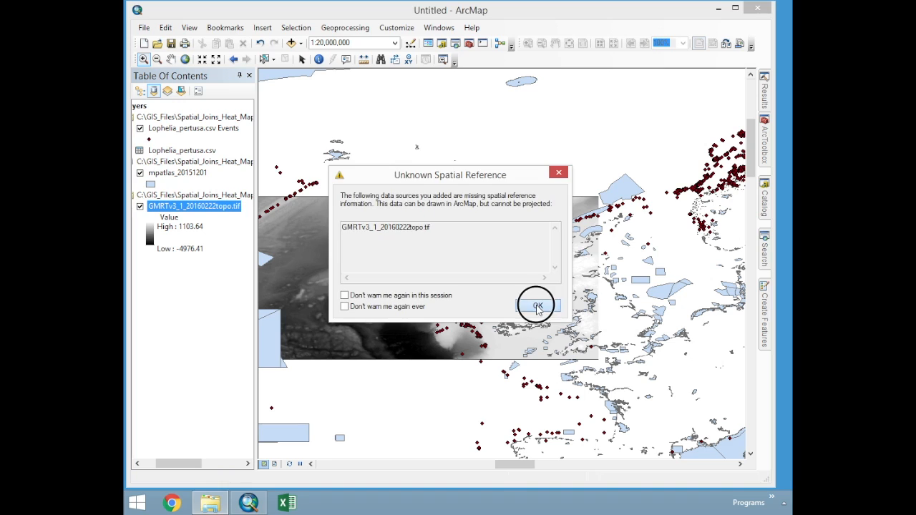
{"action": "left_click", "coordinate": [144, 59]}
{"action": "left_click_drag", "start_coordinate": [358, 203], "coordinate": [515, 342]}
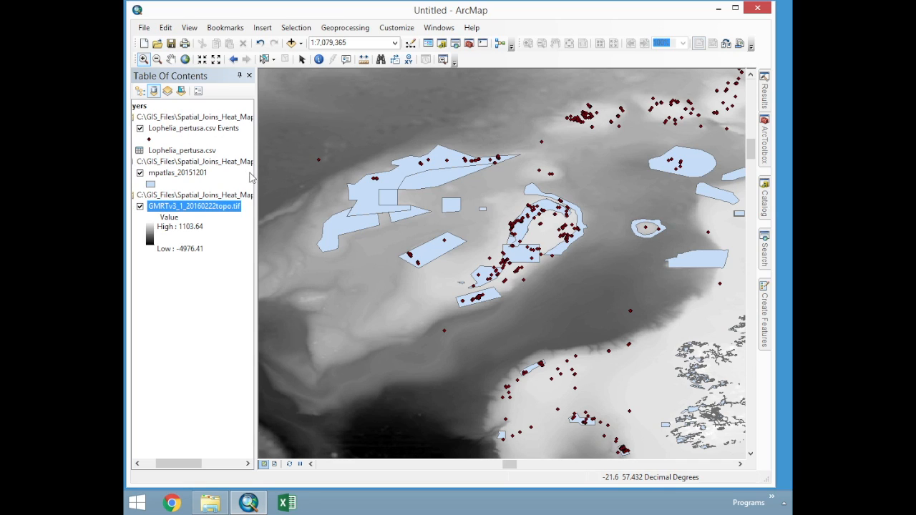
Widen the table of contents and start a data export of the Lophelia_pertusa.csv Events layer.
{"action": "left_click_drag", "start_coordinate": [255, 176], "coordinate": [317, 171]}
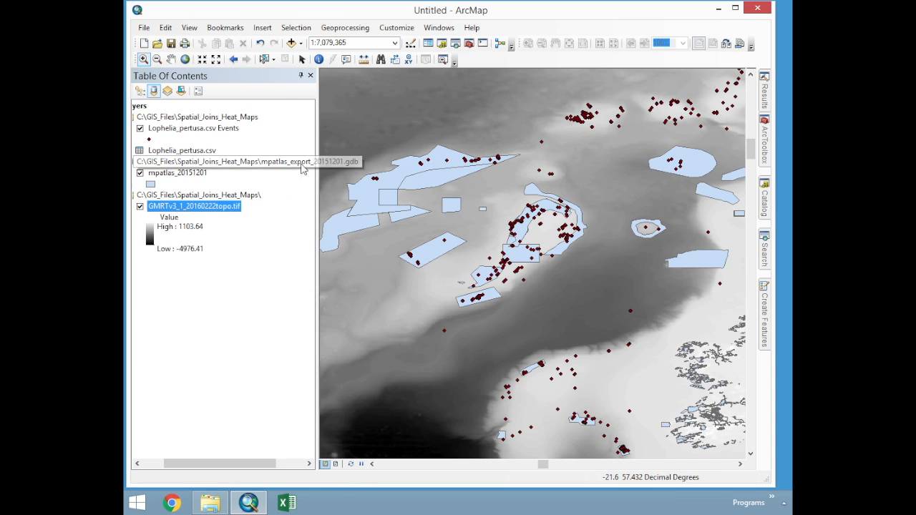
{"action": "left_click", "coordinate": [222, 130]}
{"action": "right_click", "coordinate": [220, 130]}
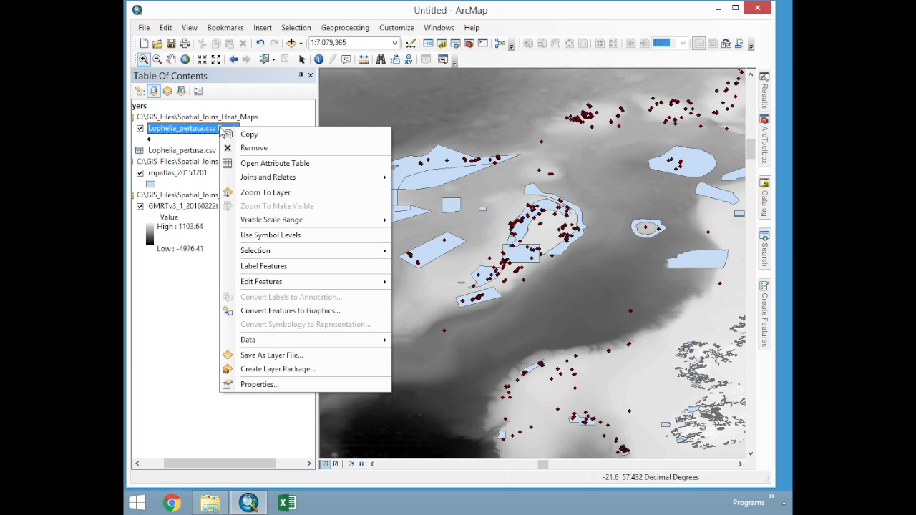
{"action": "right_click", "coordinate": [190, 131]}
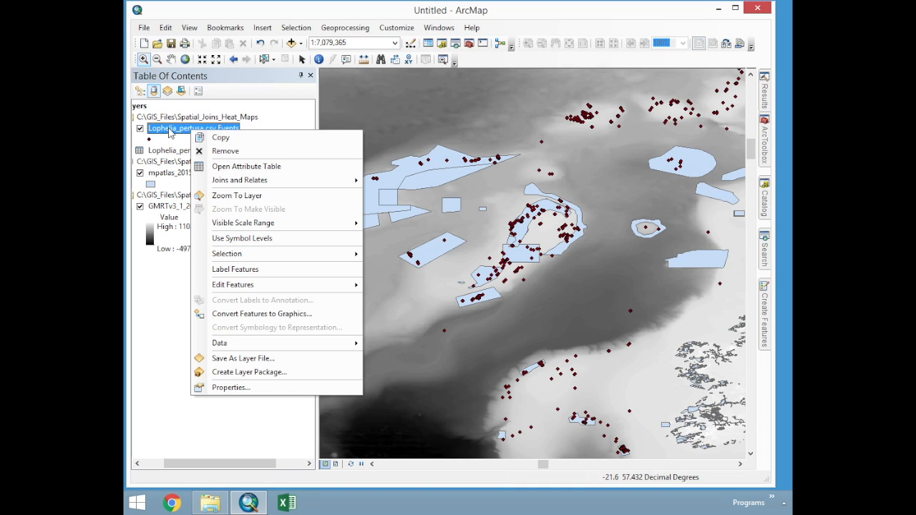
{"action": "mouse_move", "coordinate": [311, 349]}
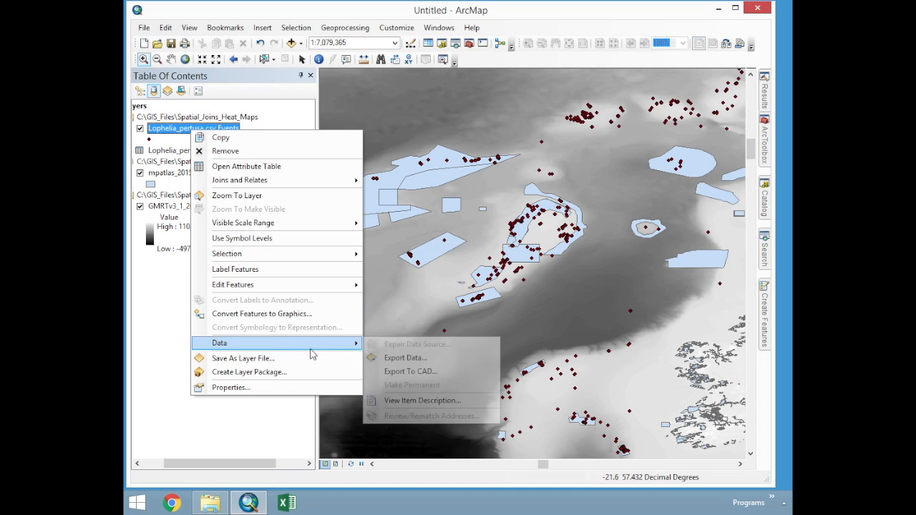
{"action": "left_click", "coordinate": [403, 358]}
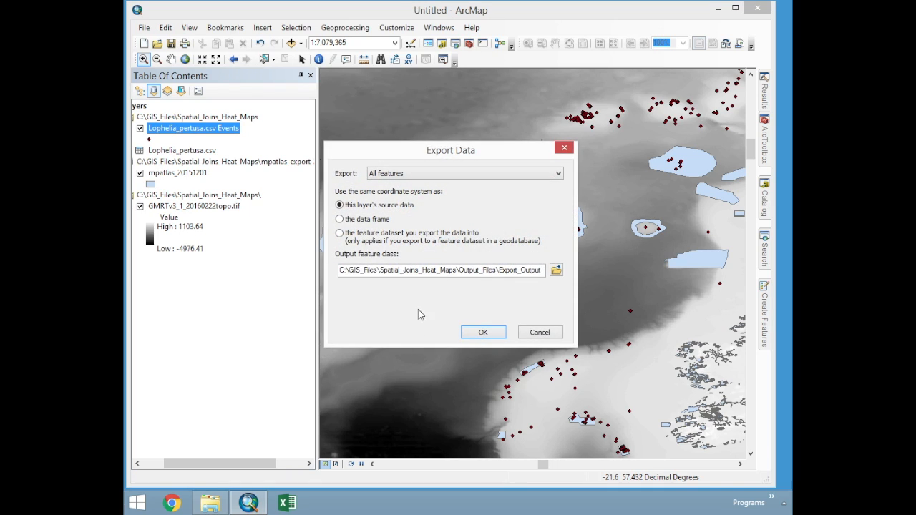
Browse the export destination to C:\GIS_Files\Spatial_Joins_Heat_Maps and create a new folder named Output there.
{"action": "left_click", "coordinate": [557, 271]}
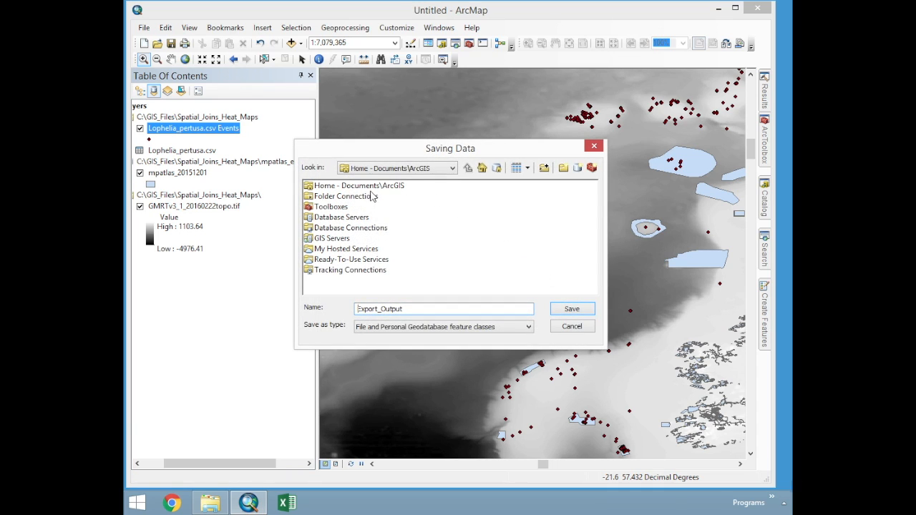
{"action": "double_click", "coordinate": [366, 198]}
{"action": "double_click", "coordinate": [341, 187]}
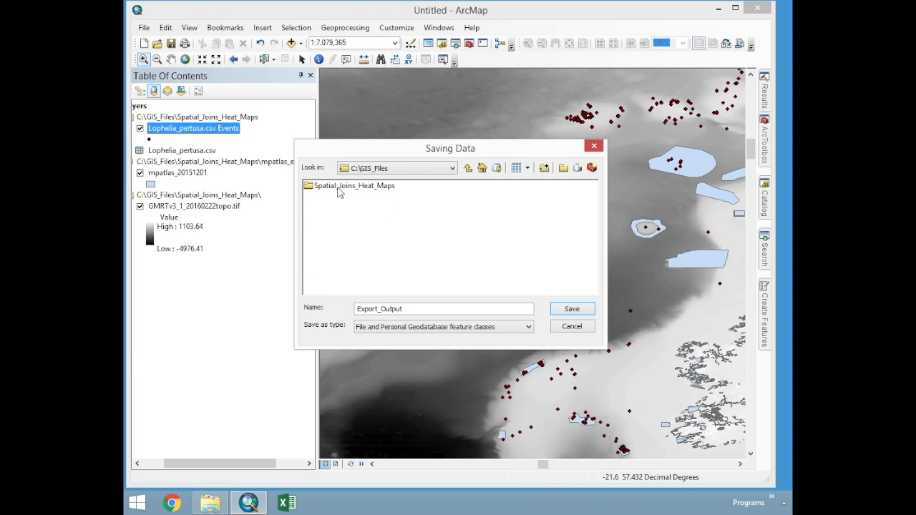
{"action": "double_click", "coordinate": [340, 187]}
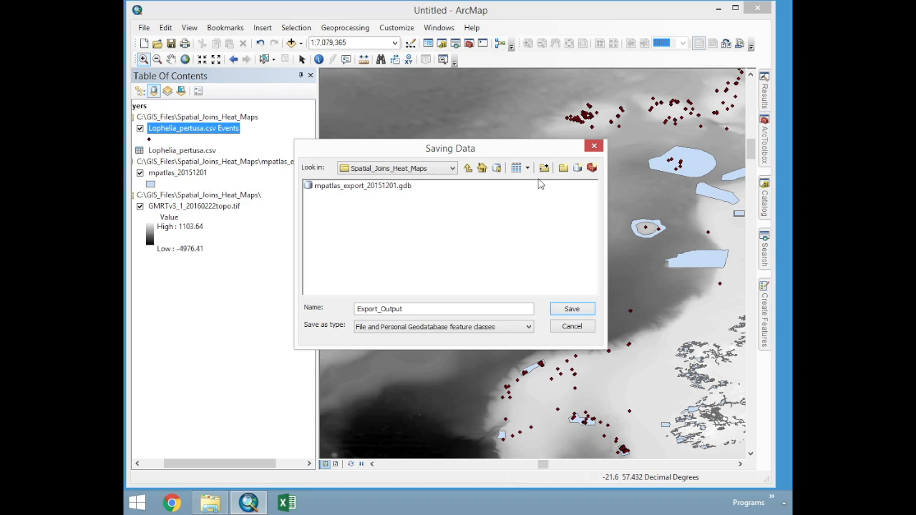
{"action": "left_click", "coordinate": [564, 168]}
{"action": "type", "text": "Oup"}
{"action": "key", "text": "BackSpace"}
{"action": "type", "text": "tput"}
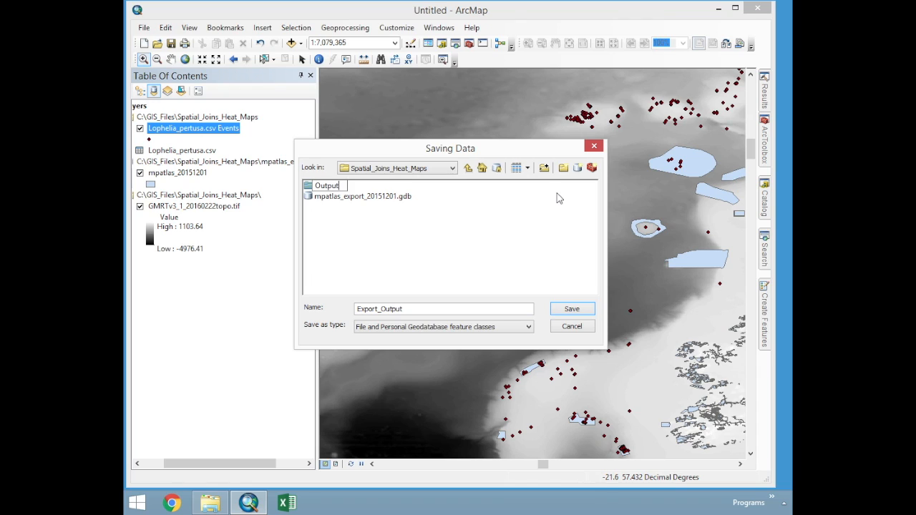
{"action": "key", "text": "Return"}
{"action": "left_click", "coordinate": [368, 239]}
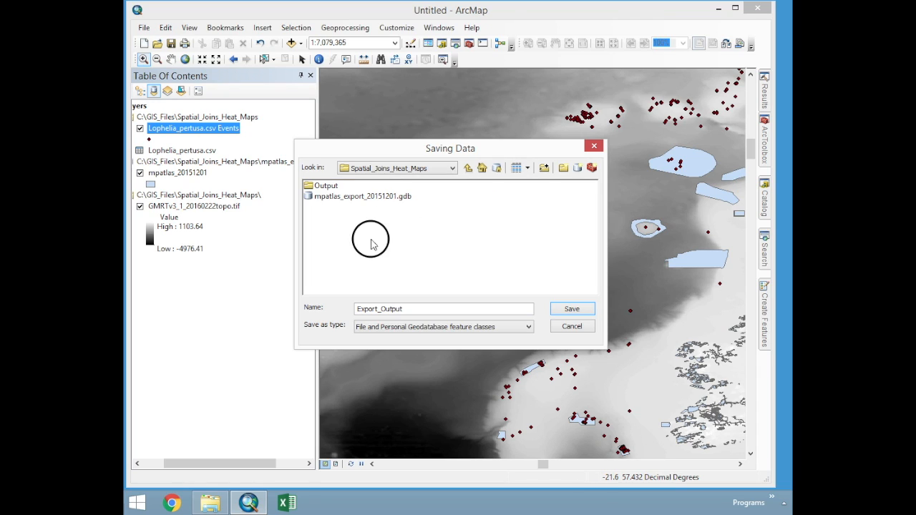
Name the export Lophelia_pertusa_shapefile inside the Output folder and set its save type to Shapefile.
{"action": "double_click", "coordinate": [326, 186]}
{"action": "left_click", "coordinate": [413, 309]}
{"action": "left_click_drag", "start_coordinate": [413, 309], "coordinate": [313, 308]}
{"action": "type", "text": "Lop"}
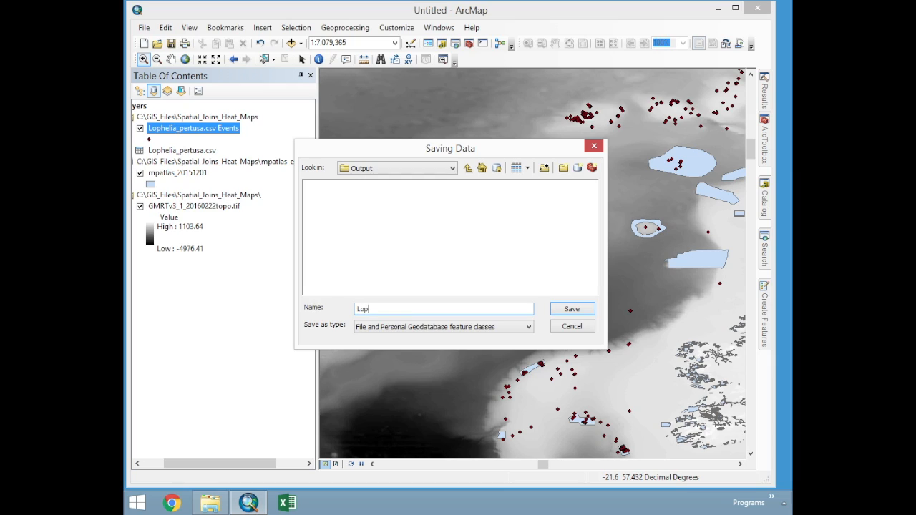
{"action": "type", "text": "helia_pertusa_shapefile"}
{"action": "left_click", "coordinate": [392, 327]}
{"action": "left_click", "coordinate": [371, 346]}
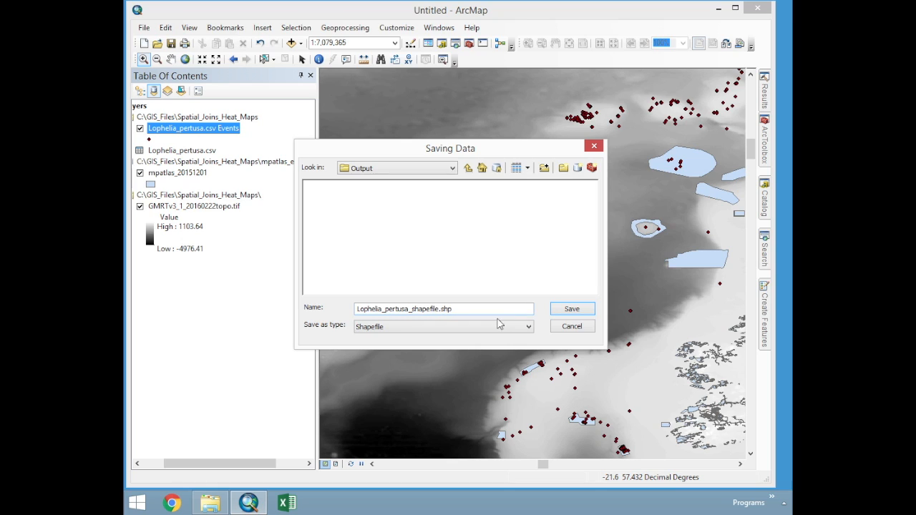
Export all features using the layer's source coordinate system and add the exported shapefile to the map.
{"action": "left_click", "coordinate": [572, 318]}
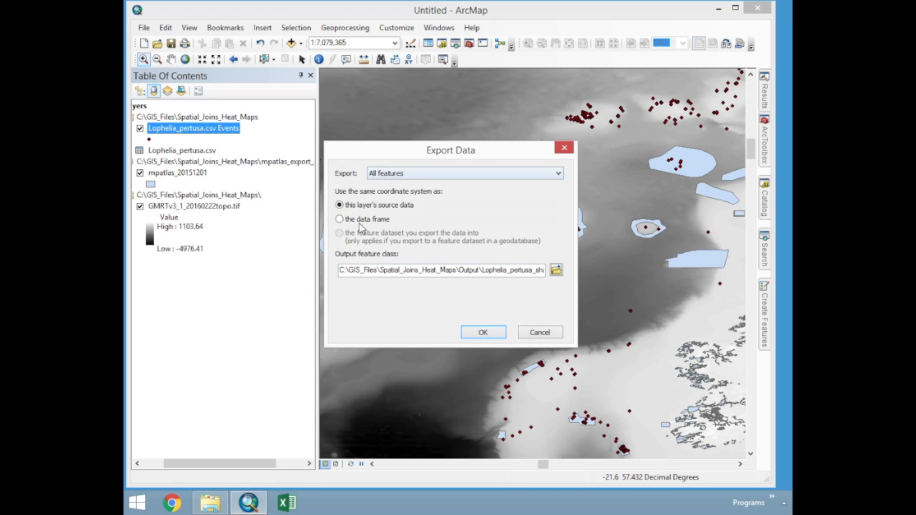
{"action": "left_click", "coordinate": [484, 332]}
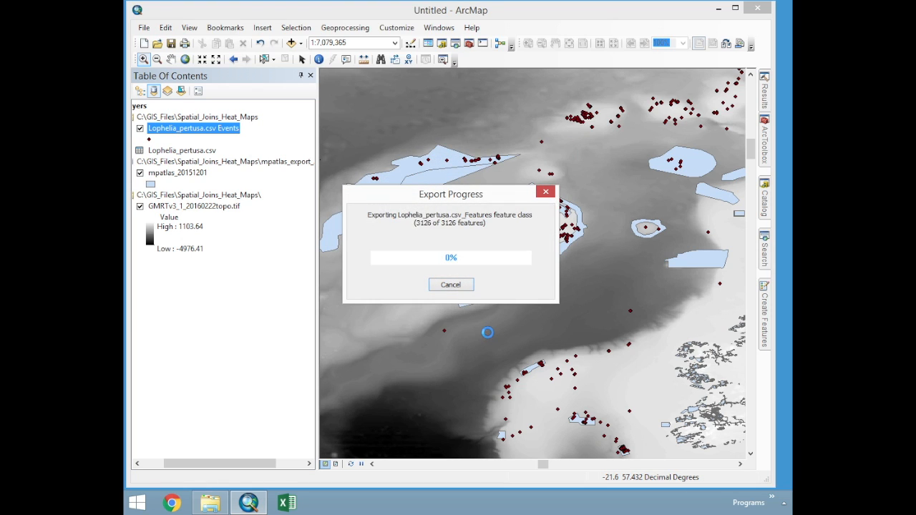
{"action": "left_click", "coordinate": [497, 294]}
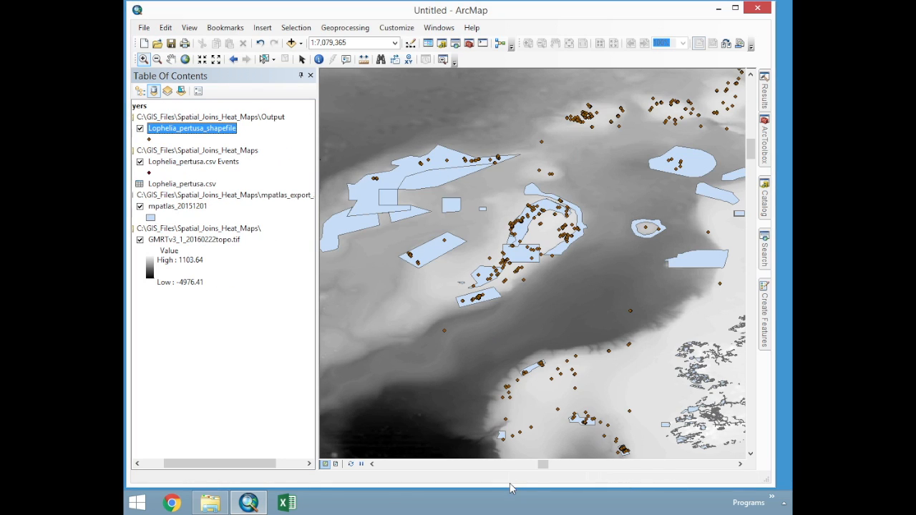
Turn off the Lophelia_pertusa.csv Events layer and remove it from the map.
{"action": "left_click", "coordinate": [137, 464]}
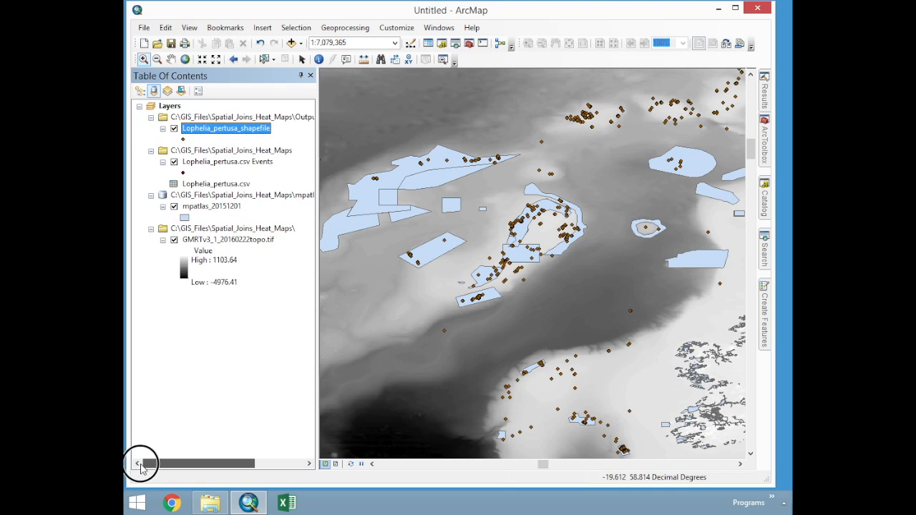
{"action": "left_click", "coordinate": [174, 161], "text": "ctrl"}
{"action": "left_click", "coordinate": [174, 163]}
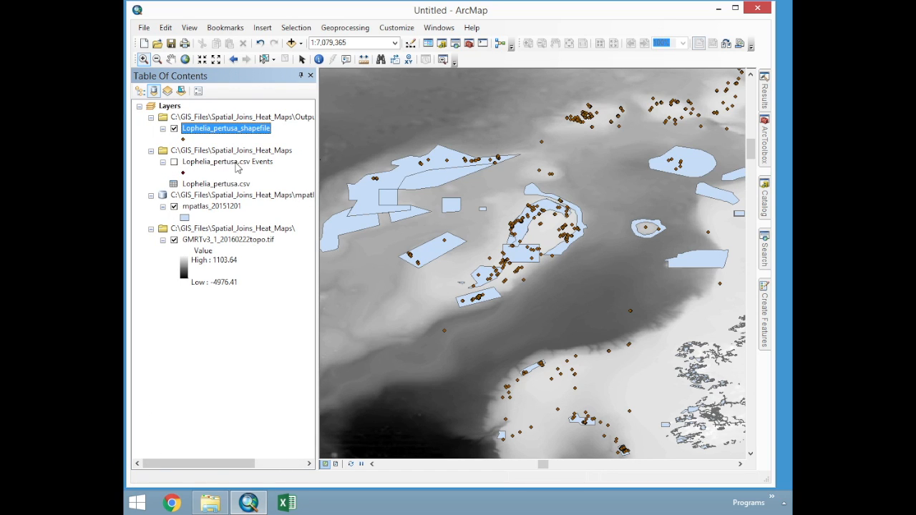
{"action": "right_click", "coordinate": [217, 168]}
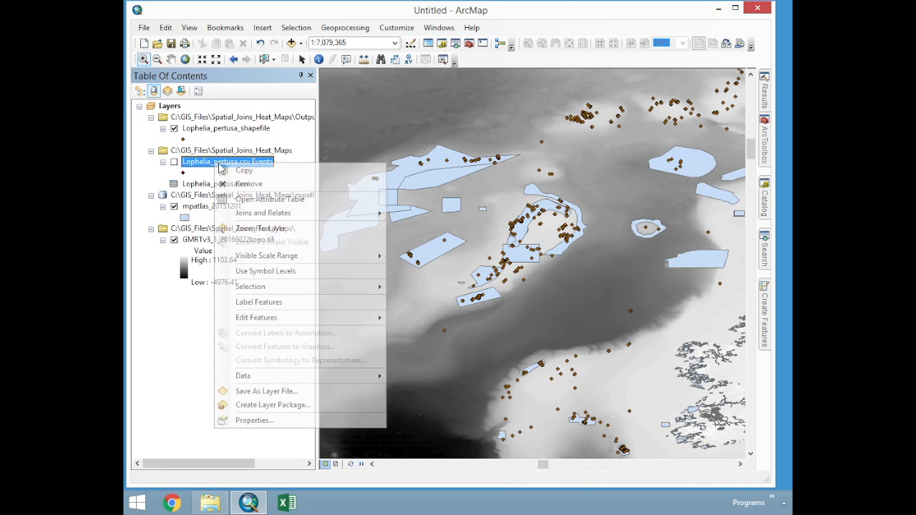
{"action": "left_click", "coordinate": [215, 183]}
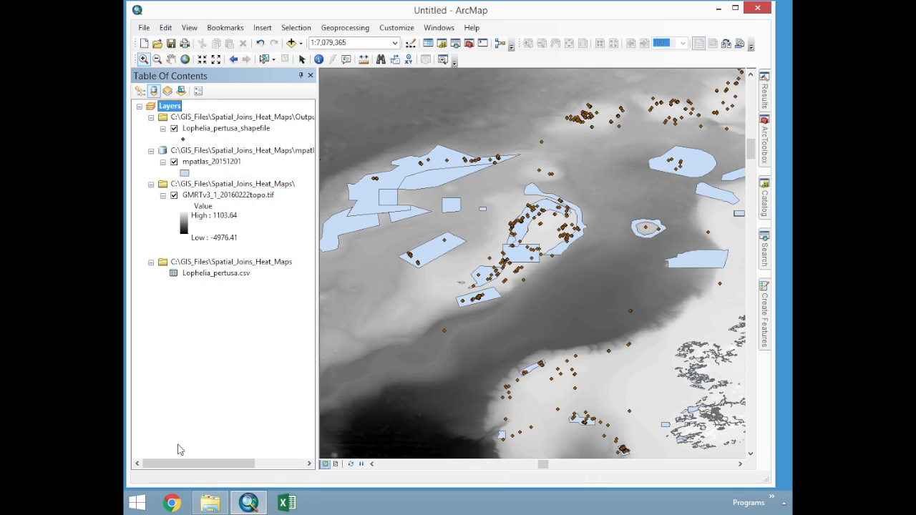
Open the attribute table of Lophelia_pertusa_shapefile and look through its records from first to last.
{"action": "right_click", "coordinate": [252, 133]}
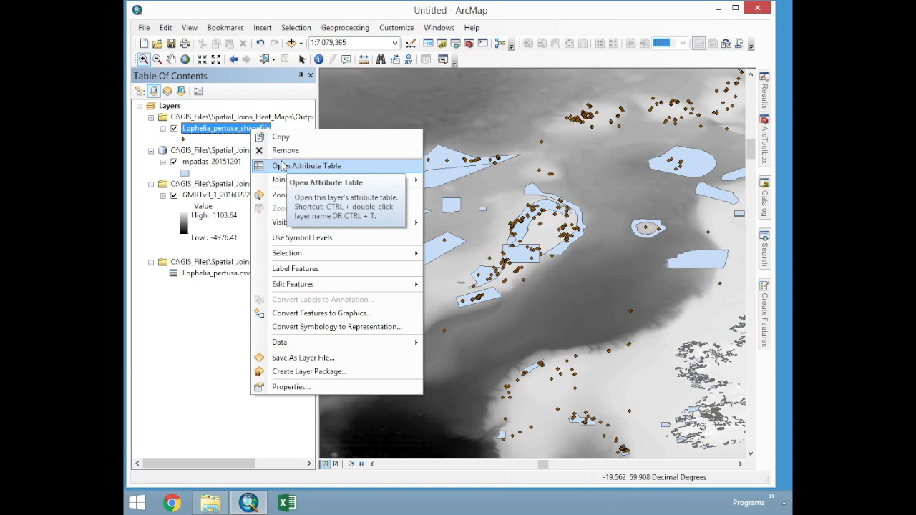
{"action": "left_click", "coordinate": [227, 136]}
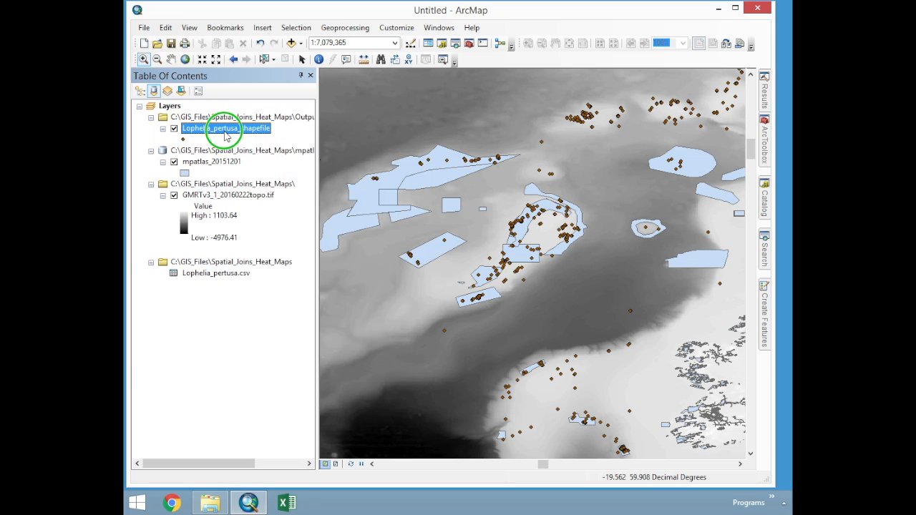
{"action": "right_click", "coordinate": [224, 133]}
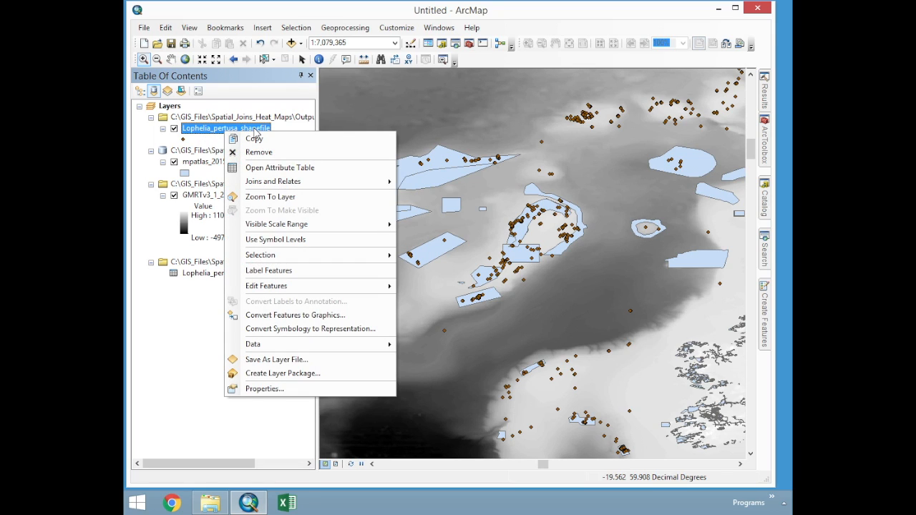
{"action": "left_click", "coordinate": [275, 170]}
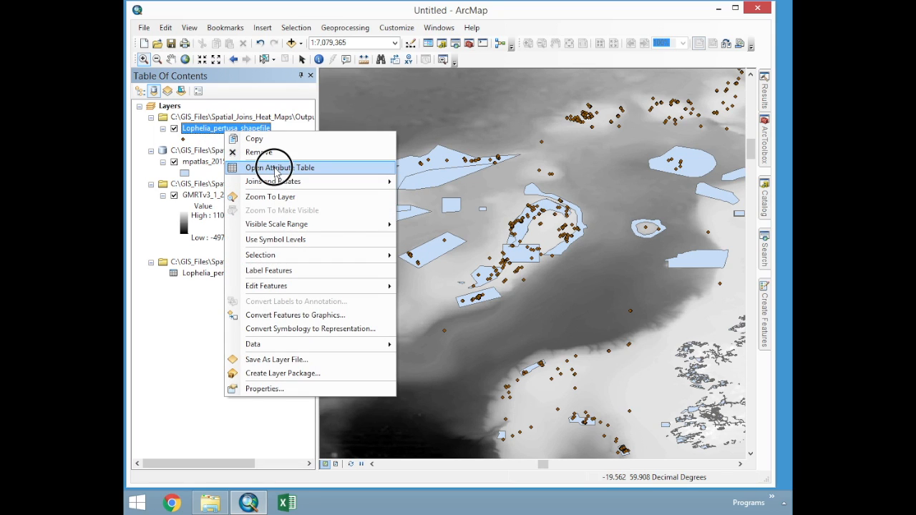
{"action": "left_click_drag", "start_coordinate": [487, 302], "coordinate": [448, 302]}
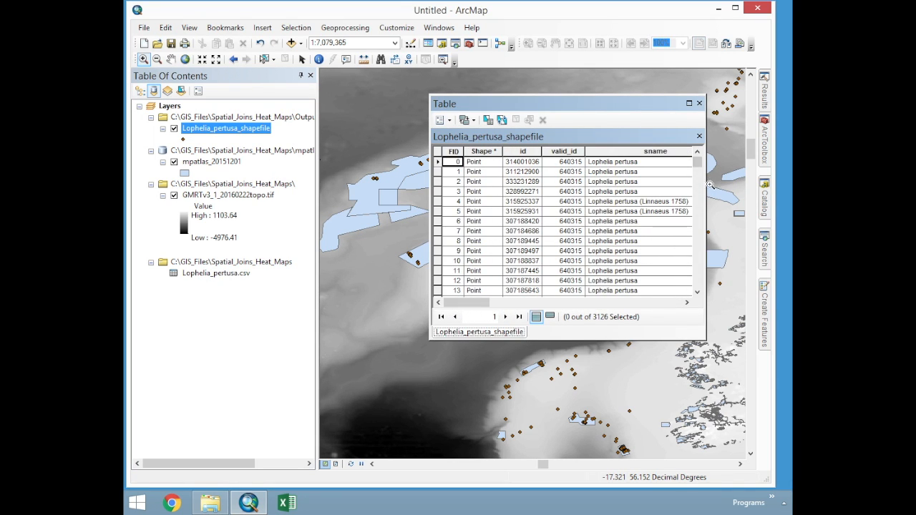
{"action": "left_click_drag", "start_coordinate": [699, 165], "coordinate": [696, 310]}
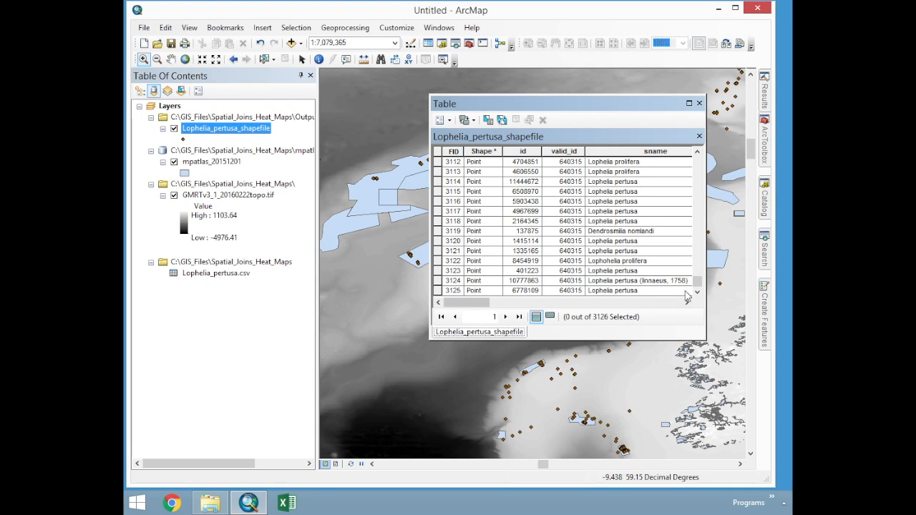
{"action": "left_click_drag", "start_coordinate": [698, 282], "coordinate": [699, 159]}
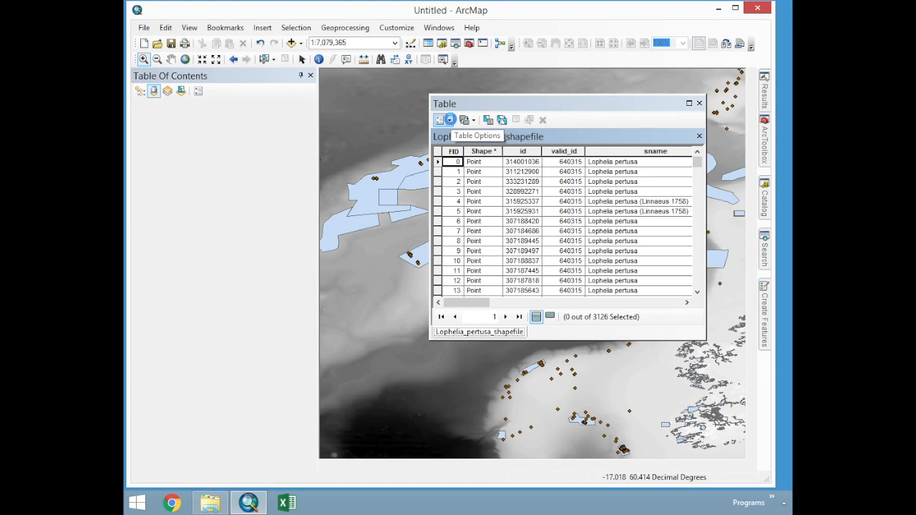
Add a Short Integer field named Count to the Lophelia_pertusa_shapefile table and bring the new column into view.
{"action": "left_click", "coordinate": [449, 120]}
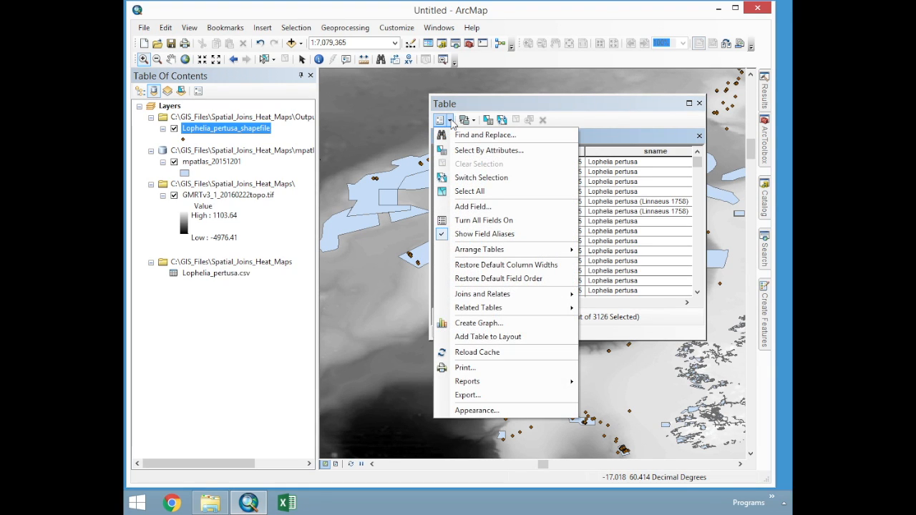
{"action": "left_click", "coordinate": [483, 208]}
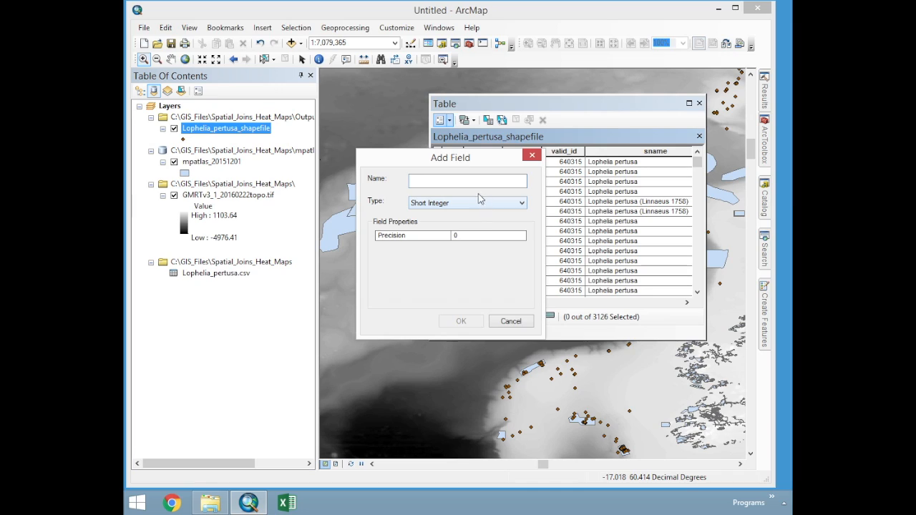
{"action": "type", "text": "Count"}
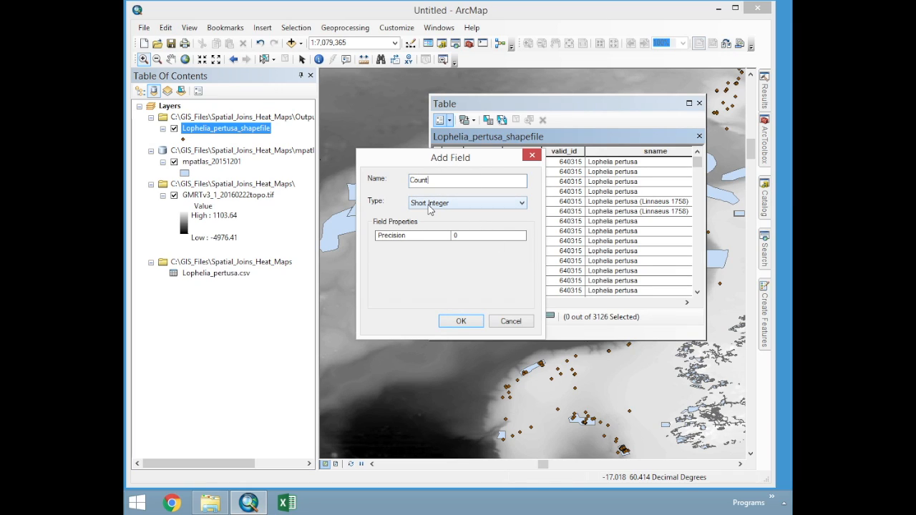
{"action": "left_click", "coordinate": [462, 322]}
{"action": "left_click_drag", "start_coordinate": [467, 304], "coordinate": [663, 309]}
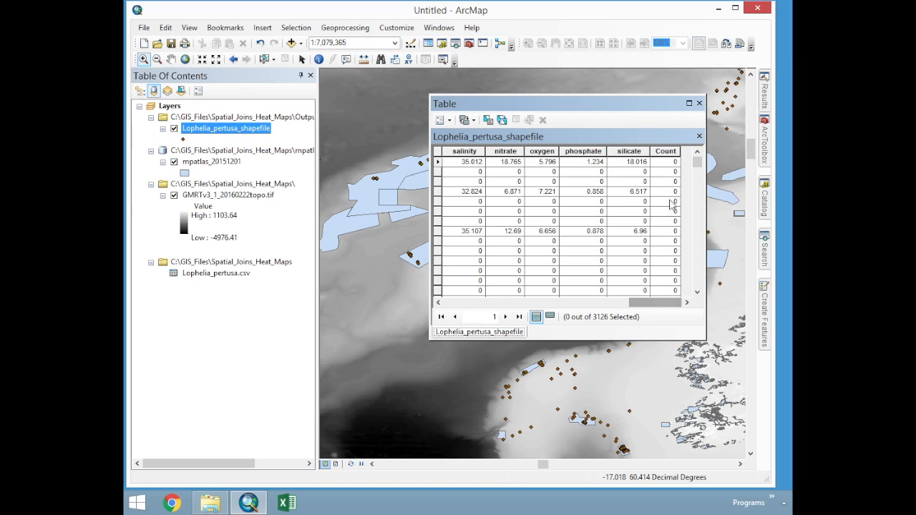
Use the Field Calculator outside an edit session to set the Count field to 1 for all records.
{"action": "right_click", "coordinate": [665, 150]}
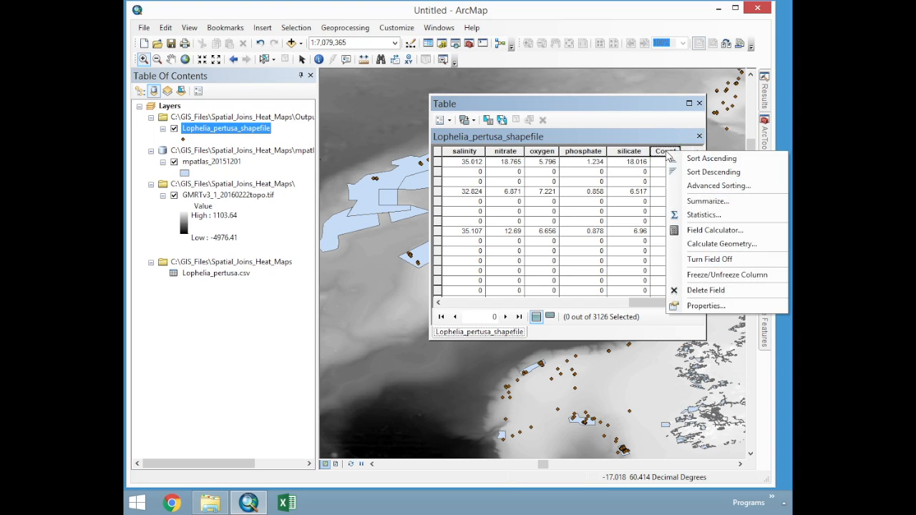
{"action": "left_click", "coordinate": [707, 230]}
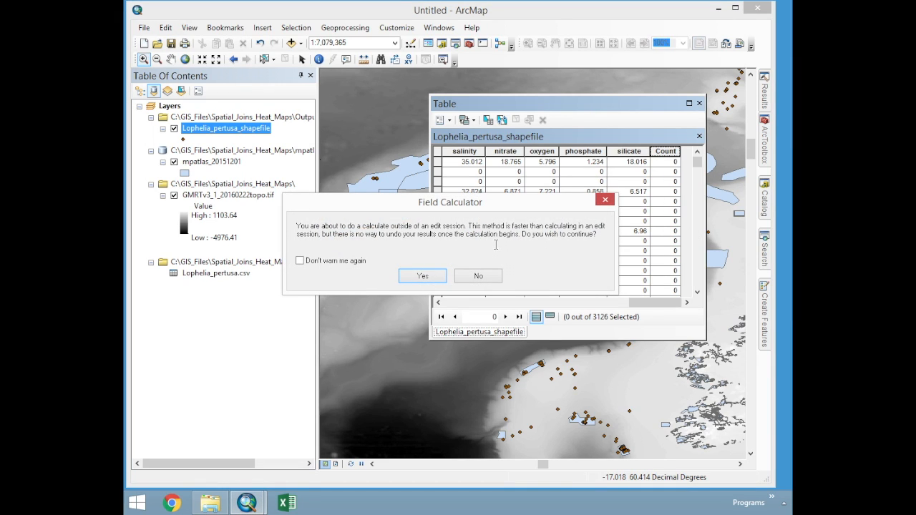
{"action": "left_click", "coordinate": [430, 278]}
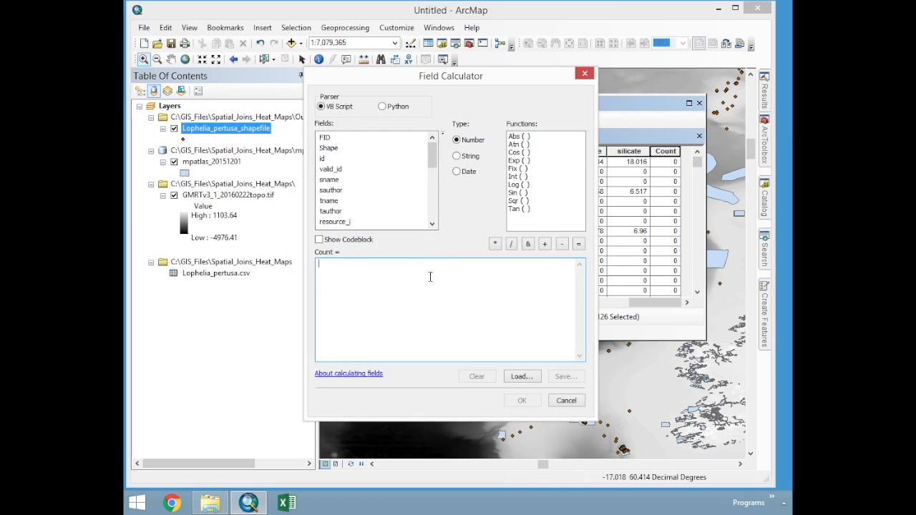
{"action": "type", "text": "1"}
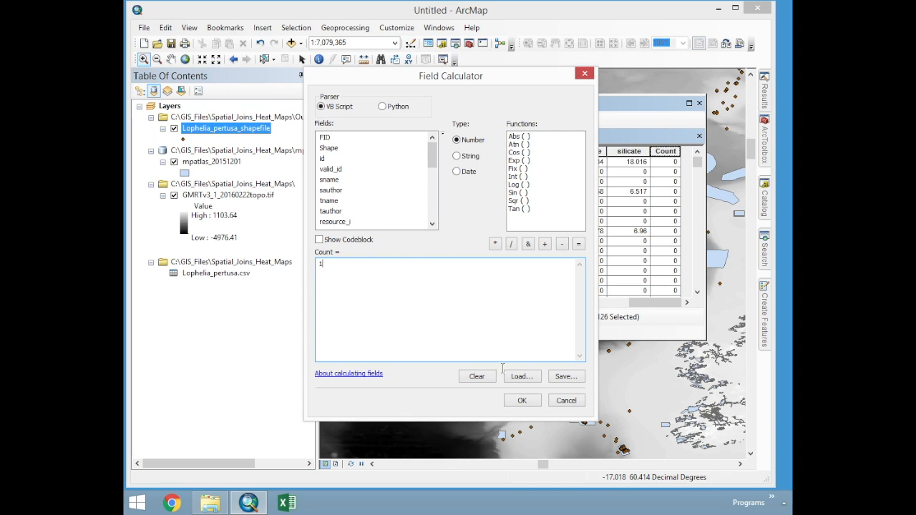
{"action": "left_click", "coordinate": [522, 401]}
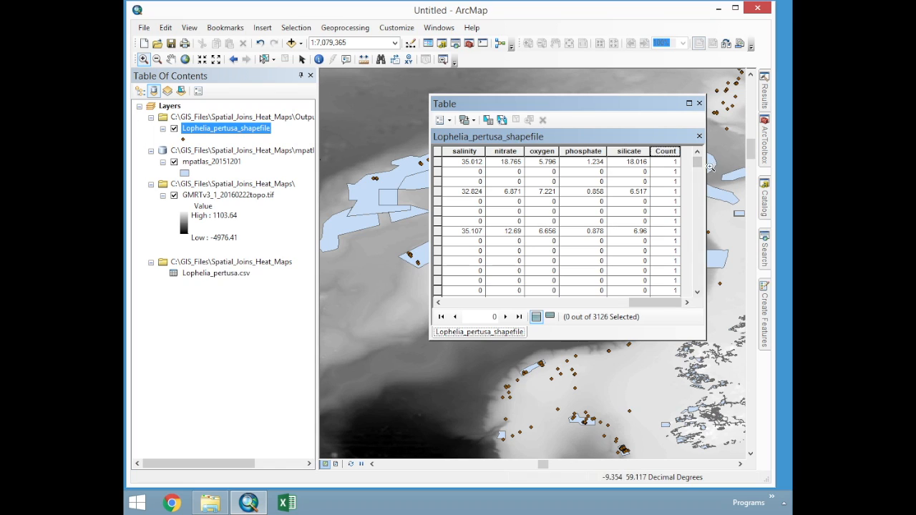
Check the Count values down to the last records of the Lophelia_pertusa_shapefile table and close the table.
{"action": "left_click_drag", "start_coordinate": [697, 164], "coordinate": [698, 284]}
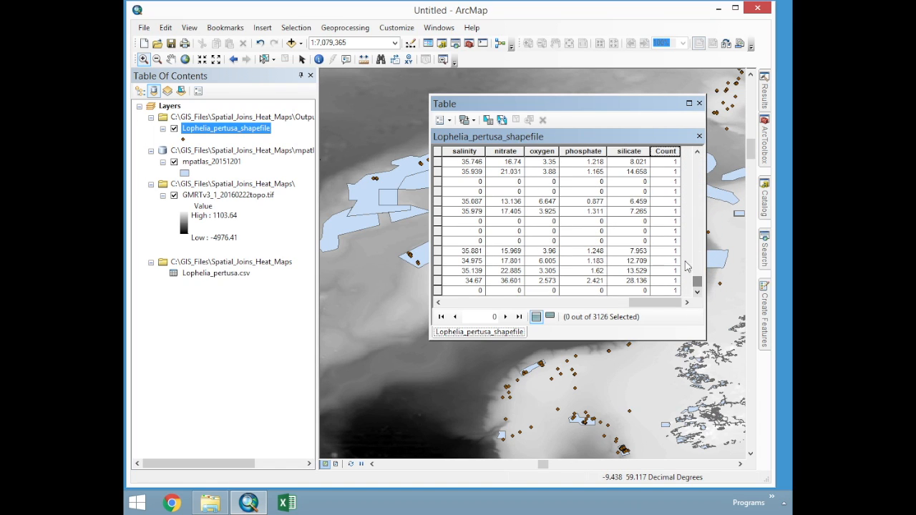
{"action": "left_click", "coordinate": [699, 104]}
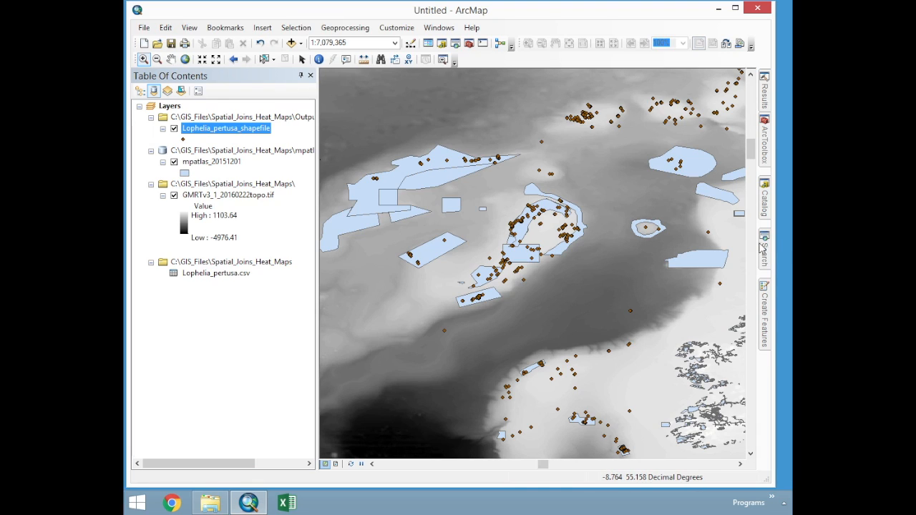
Search the local tools for "fishnet".
{"action": "left_click", "coordinate": [460, 47]}
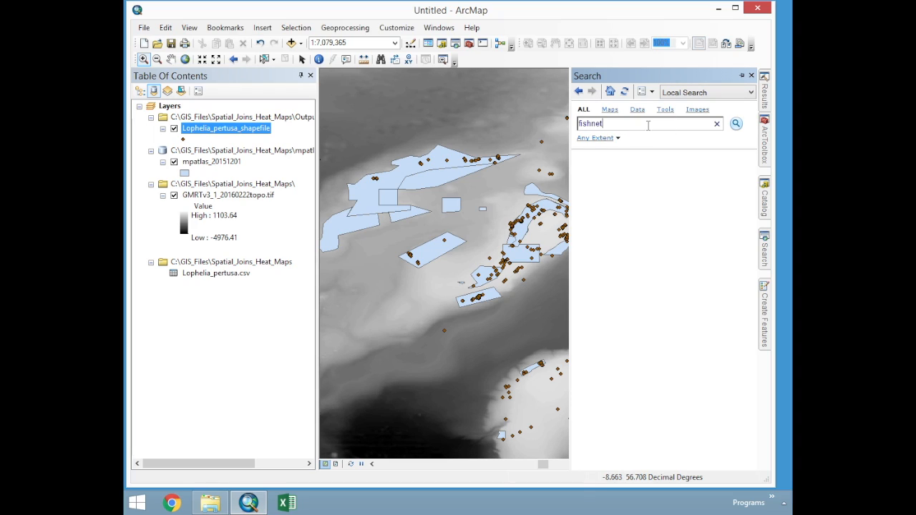
{"action": "left_click", "coordinate": [736, 124]}
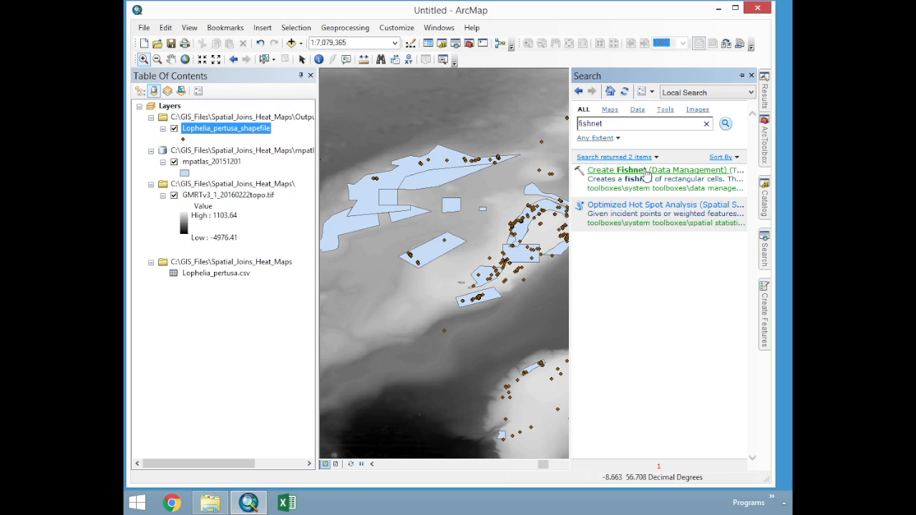
{"action": "left_click", "coordinate": [706, 174]}
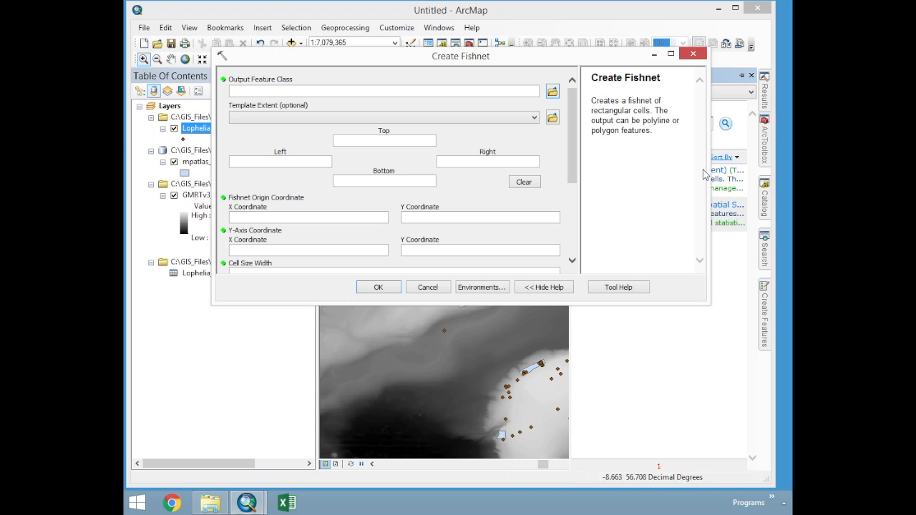
{"action": "left_click_drag", "start_coordinate": [505, 55], "coordinate": [506, 90]}
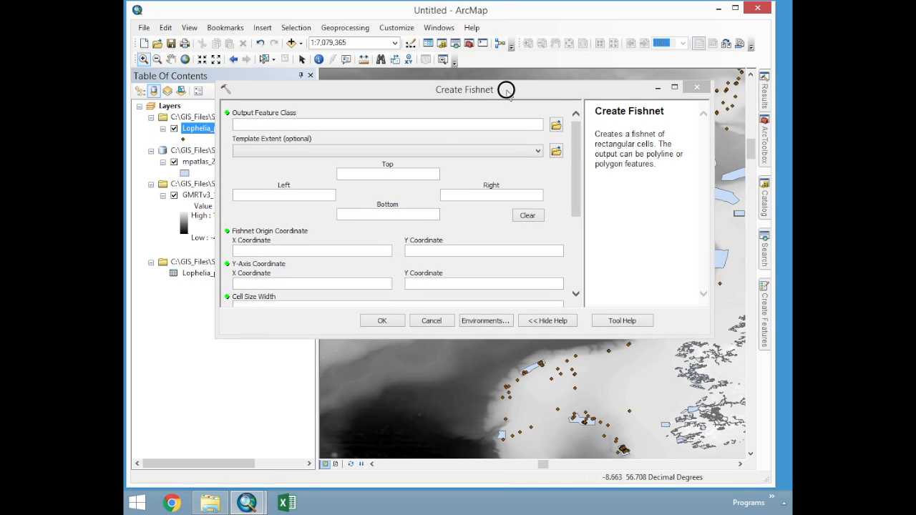
{"action": "left_click", "coordinate": [432, 320]}
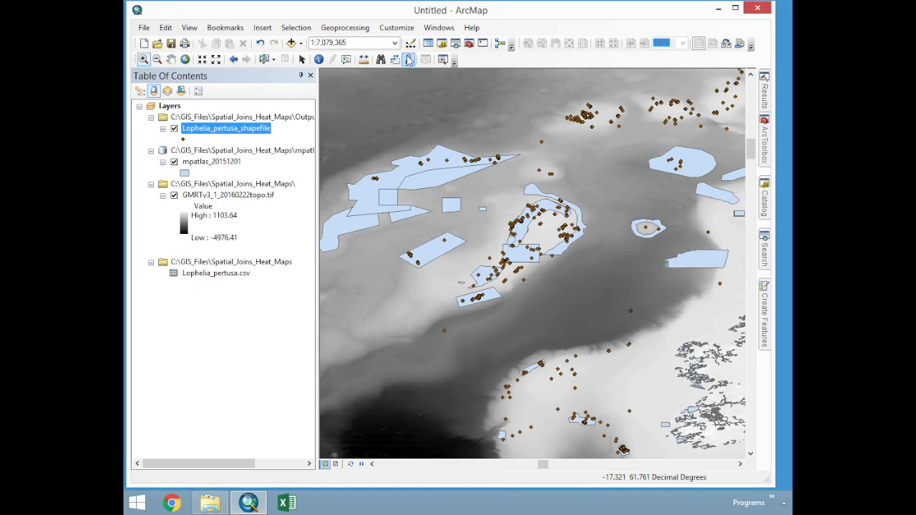
Check in the extensions list that the extensions, including Spatial Analyst, are enabled.
{"action": "left_click", "coordinate": [397, 27]}
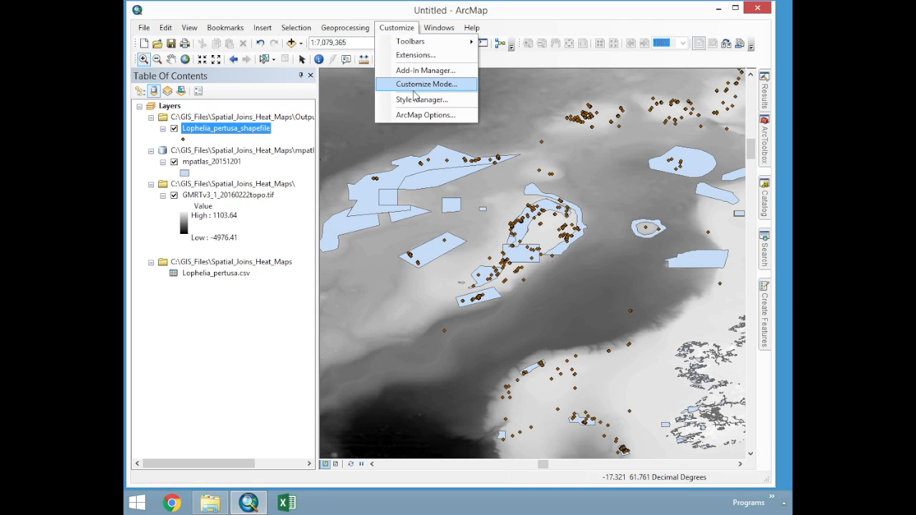
{"action": "left_click", "coordinate": [418, 56]}
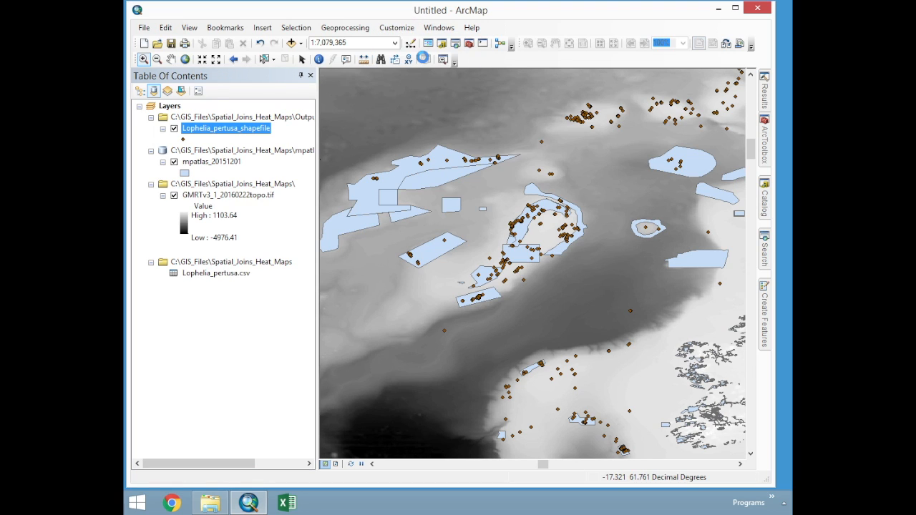
{"action": "key", "text": "alt+Tab"}
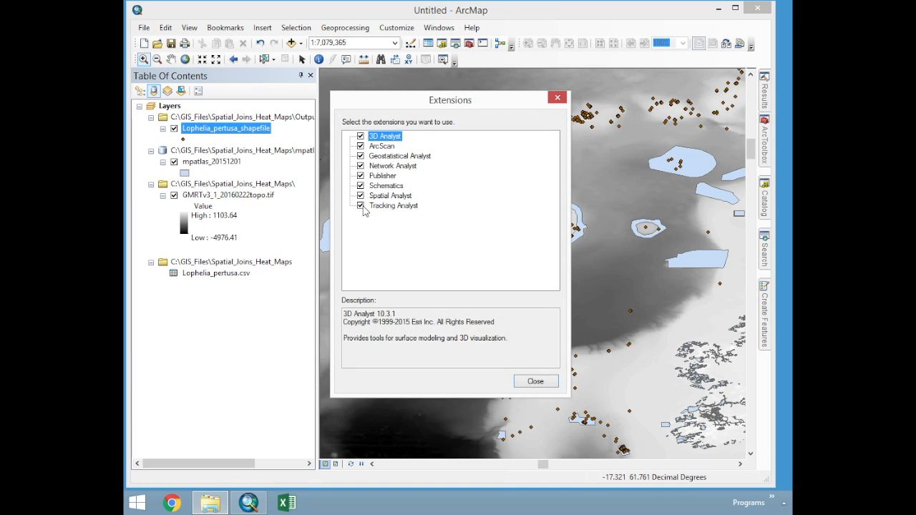
{"action": "left_click", "coordinate": [534, 384]}
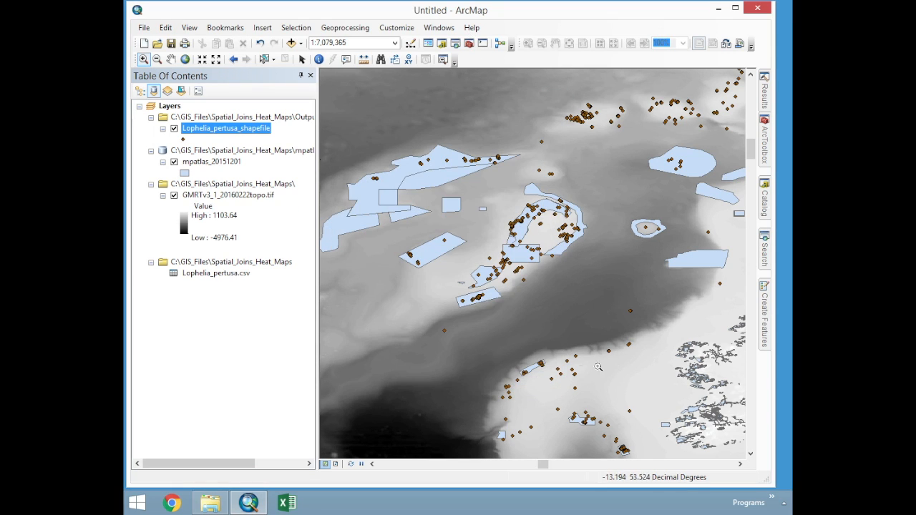
Start the Create Fishnet tool and set its output feature class to Fishnet.shp in the Spatial_Joins_Heat_Maps Output folder.
{"action": "left_click", "coordinate": [769, 254]}
{"action": "left_click", "coordinate": [617, 170]}
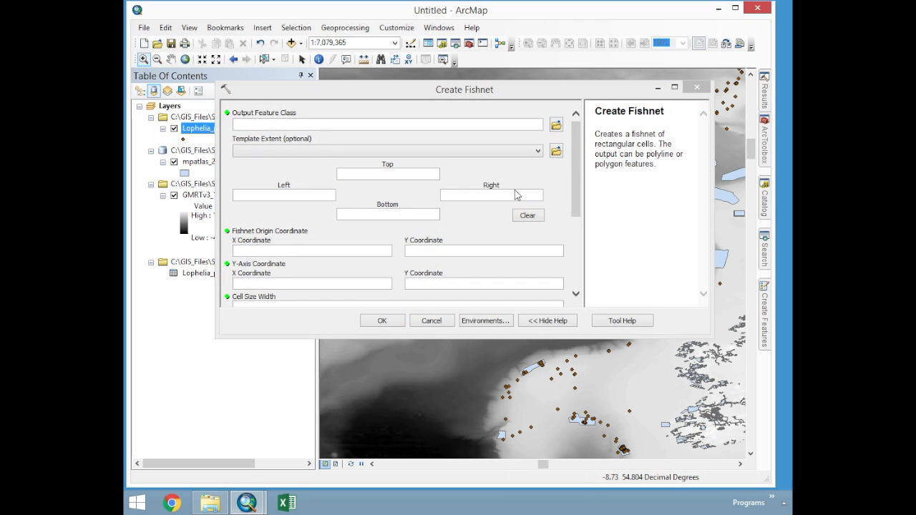
{"action": "left_click_drag", "start_coordinate": [574, 163], "coordinate": [570, 125]}
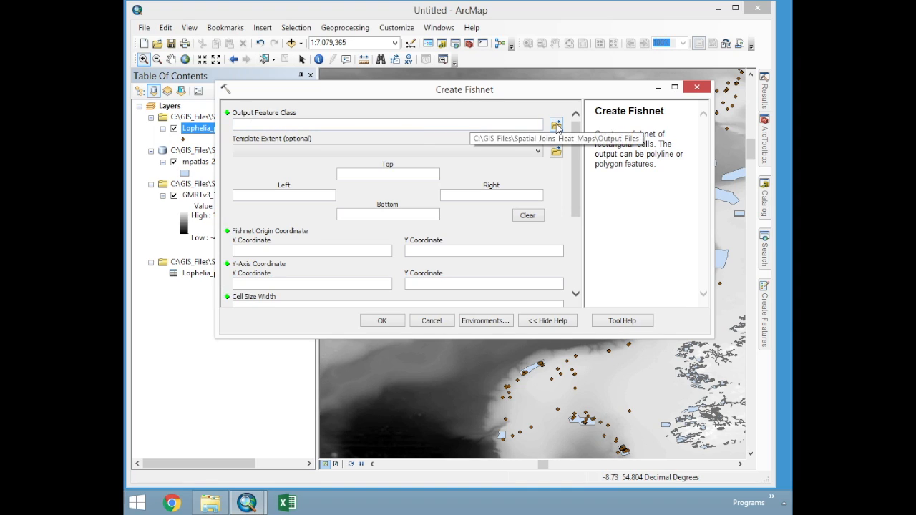
{"action": "left_click", "coordinate": [557, 127]}
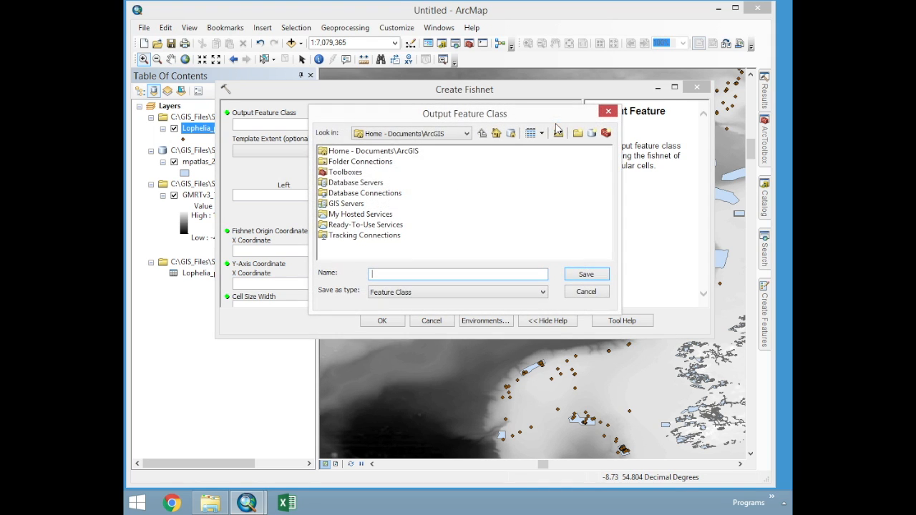
{"action": "double_click", "coordinate": [339, 162]}
{"action": "double_click", "coordinate": [358, 152]}
{"action": "double_click", "coordinate": [360, 151]}
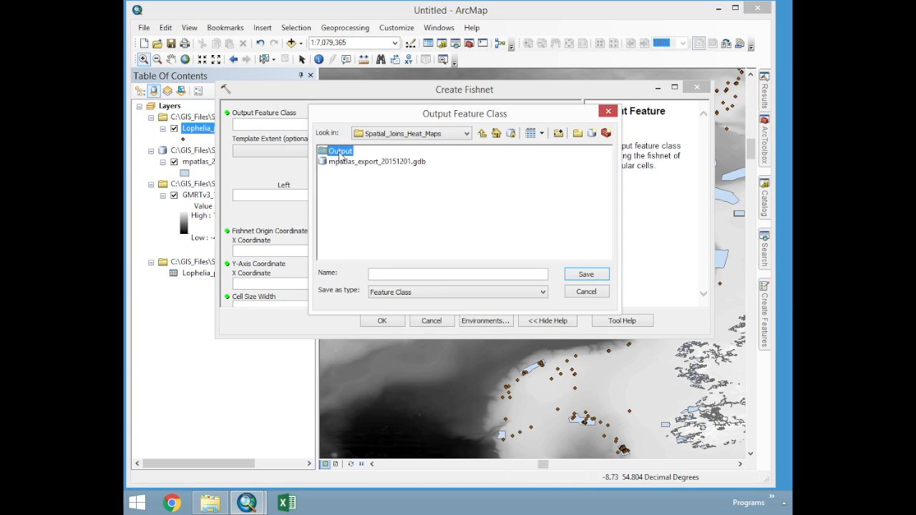
{"action": "double_click", "coordinate": [341, 152]}
{"action": "left_click", "coordinate": [391, 274]}
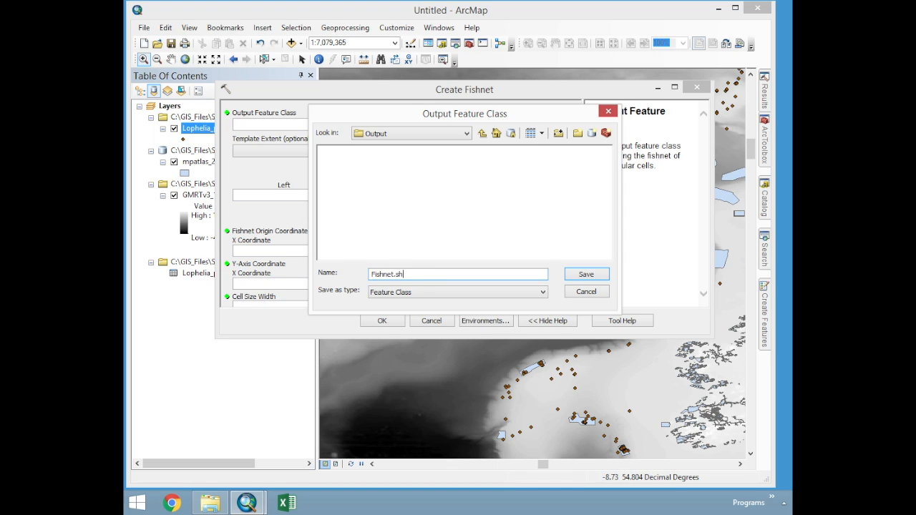
{"action": "left_click", "coordinate": [600, 275]}
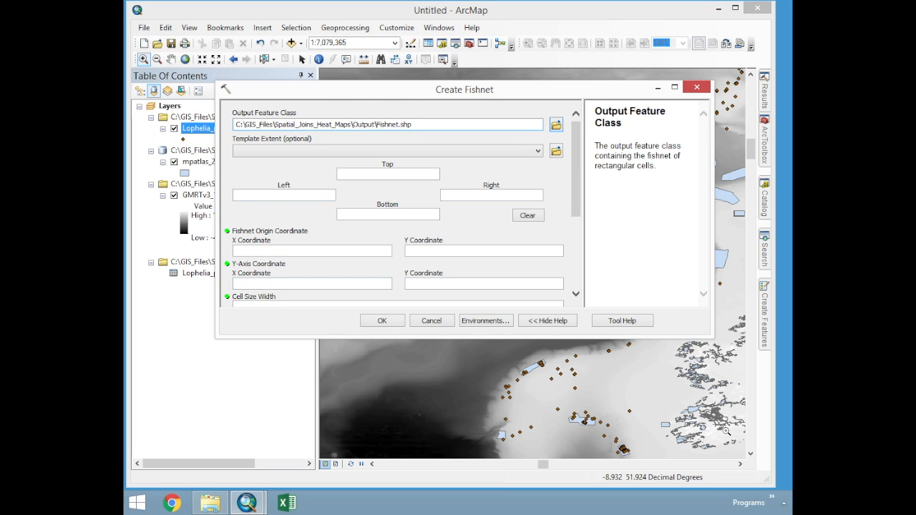
Set the fishnet's template extent to top 59, bottom 55, left -16 and right -12 after comparing it with the map.
{"action": "left_click_drag", "start_coordinate": [542, 93], "coordinate": [303, 154]}
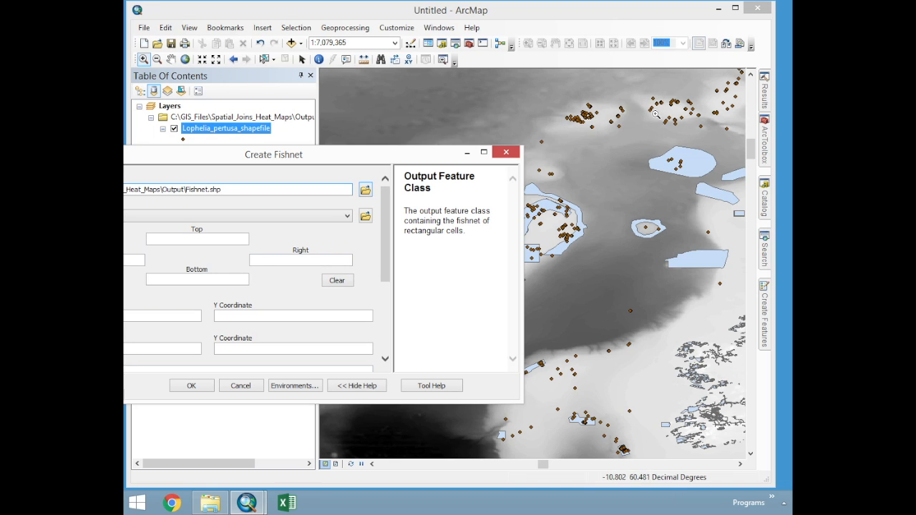
{"action": "left_click_drag", "start_coordinate": [390, 154], "coordinate": [575, 102]}
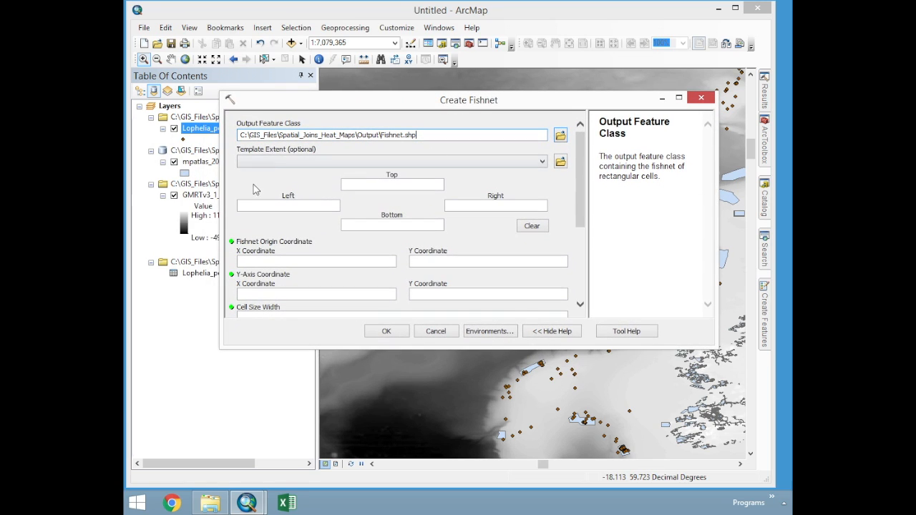
{"action": "left_click", "coordinate": [373, 188]}
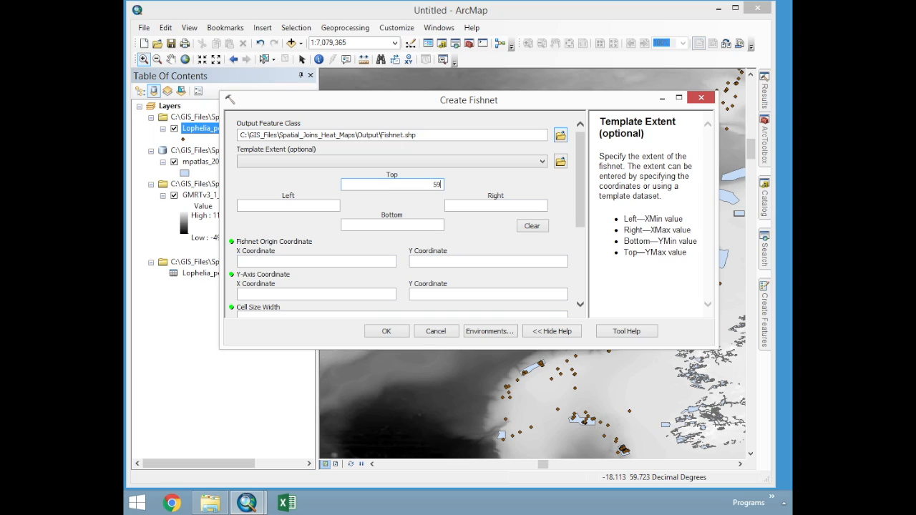
{"action": "left_click", "coordinate": [400, 227]}
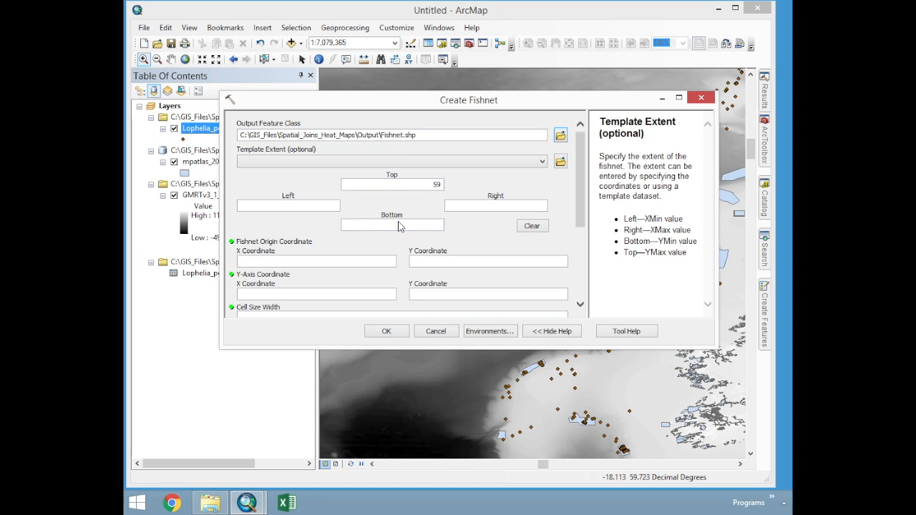
{"action": "left_click", "coordinate": [256, 206]}
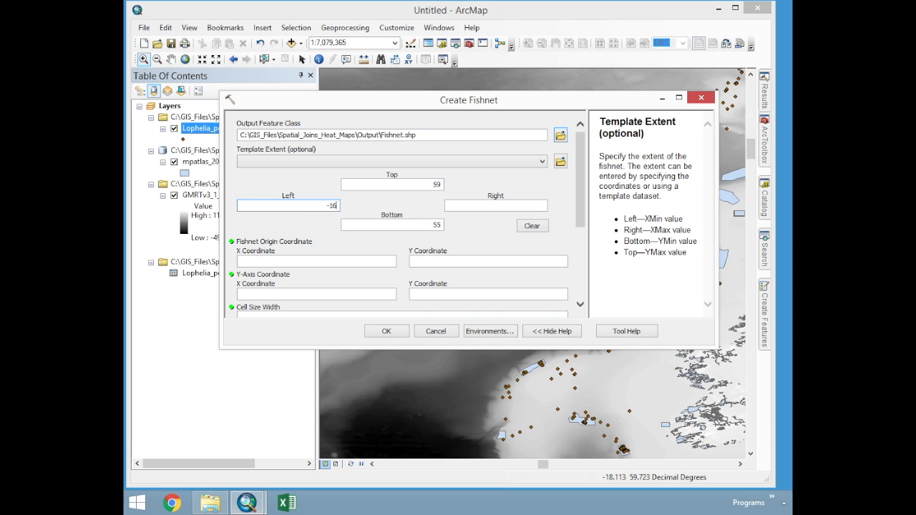
{"action": "left_click", "coordinate": [470, 206]}
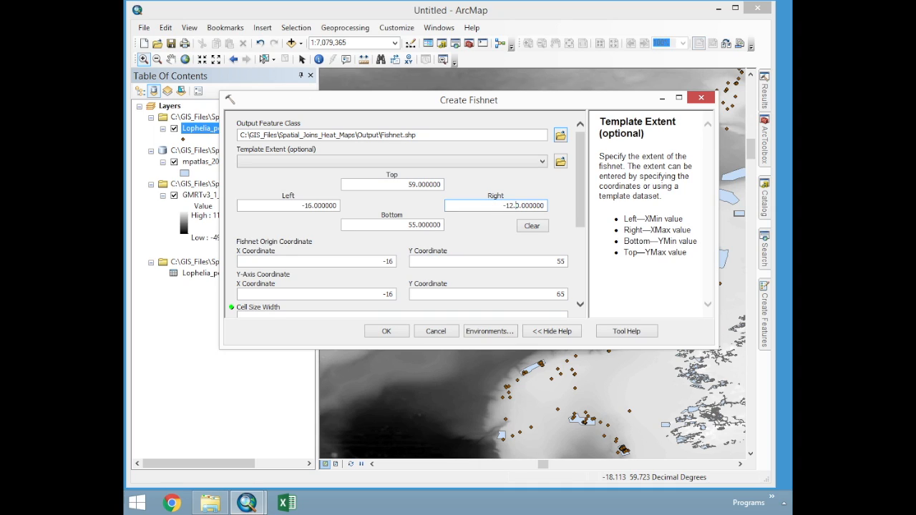
{"action": "left_click", "coordinate": [398, 226]}
Set both the cell size width and the cell size height of the fishnet to 0.083.
{"action": "left_click_drag", "start_coordinate": [582, 192], "coordinate": [579, 226]}
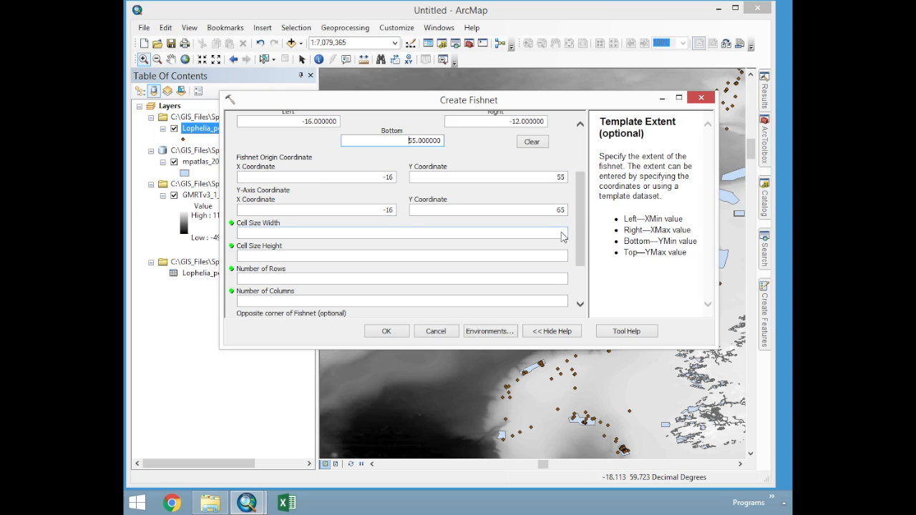
{"action": "left_click", "coordinate": [562, 234]}
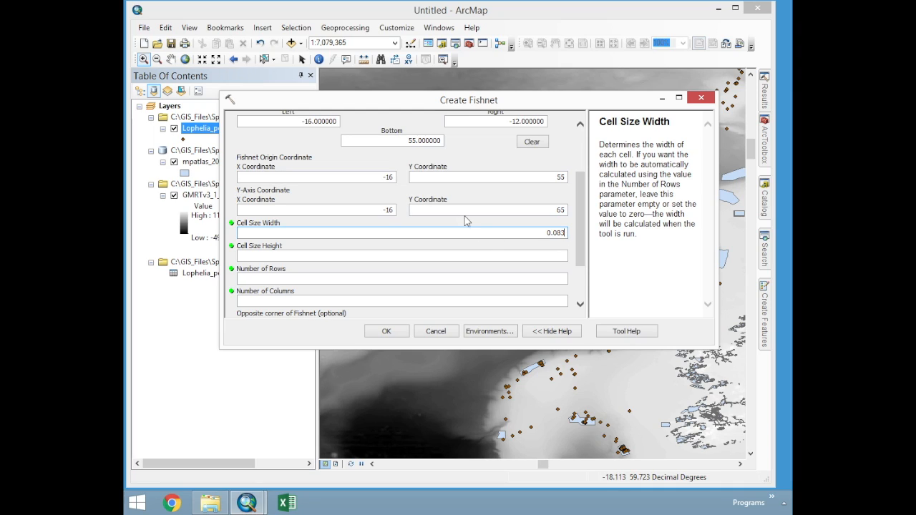
{"action": "left_click", "coordinate": [525, 256]}
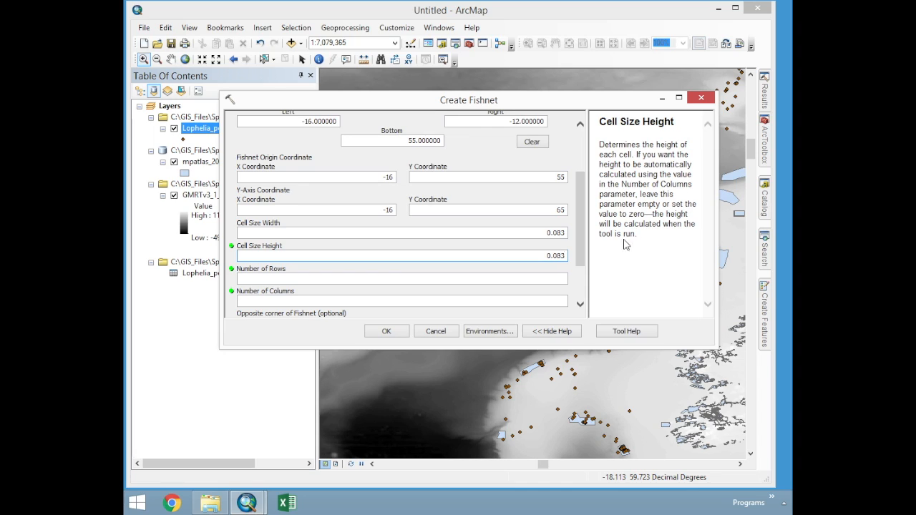
{"action": "left_click", "coordinate": [557, 237]}
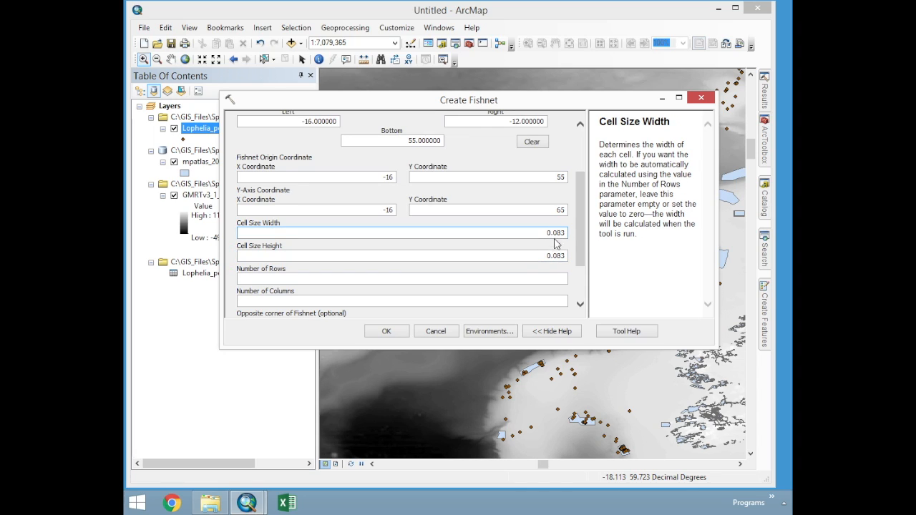
Set the fishnet's geometry type to POLYGON, disable the creation of label points, and run the tool.
{"action": "left_click_drag", "start_coordinate": [583, 236], "coordinate": [577, 281]}
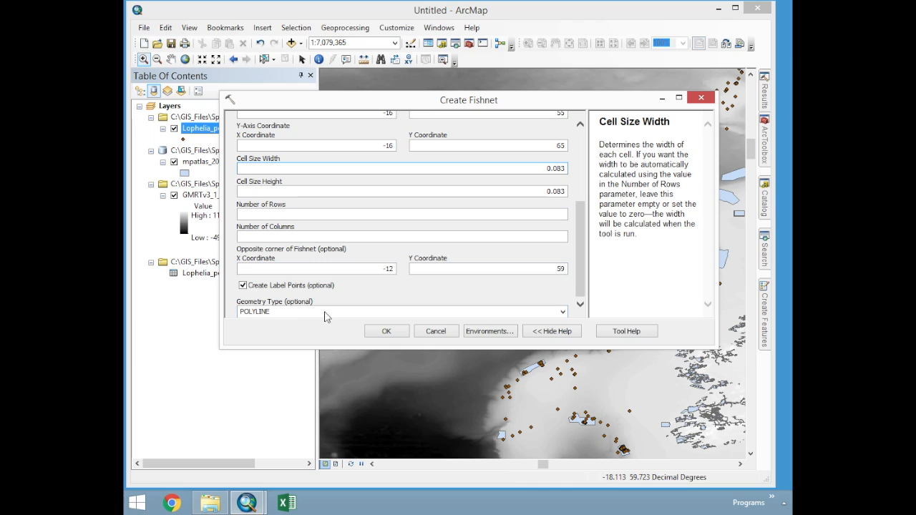
{"action": "left_click", "coordinate": [564, 313]}
{"action": "left_click", "coordinate": [252, 329]}
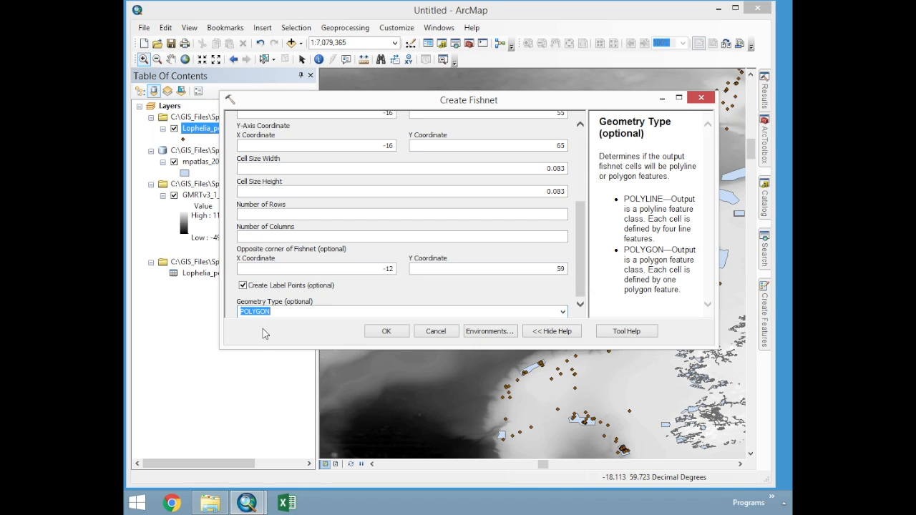
{"action": "left_click", "coordinate": [243, 287]}
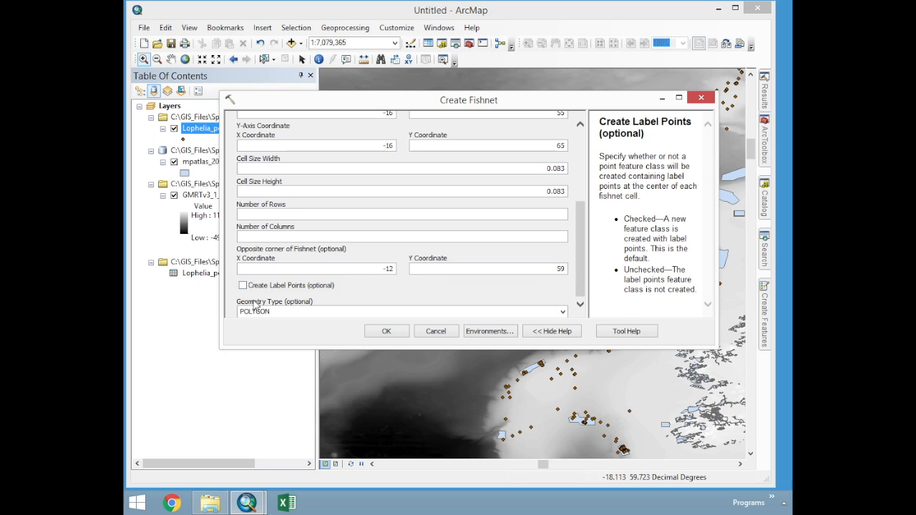
{"action": "left_click", "coordinate": [387, 333]}
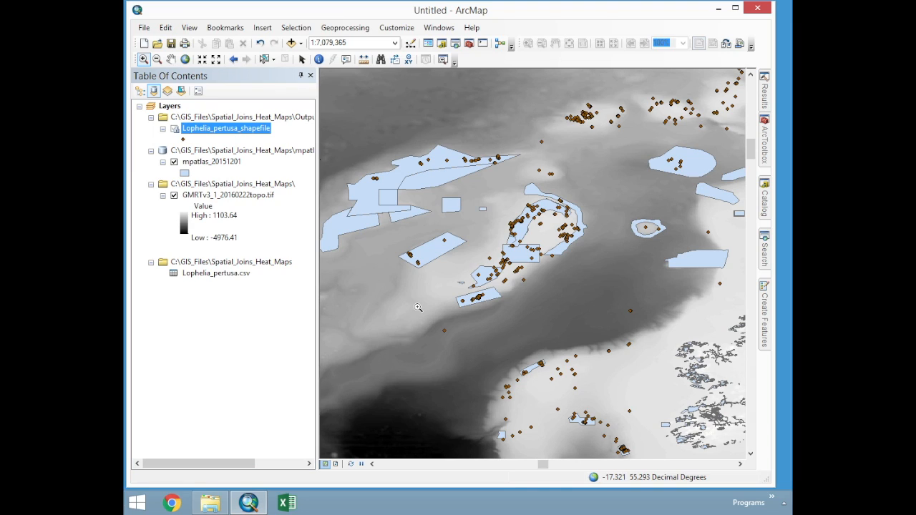
Examine the Fishnet grid on the map, from the whole region down to its cells and the Lophelia pertusa points.
{"action": "left_click", "coordinate": [157, 59]}
{"action": "left_click_drag", "start_coordinate": [387, 154], "coordinate": [540, 299]}
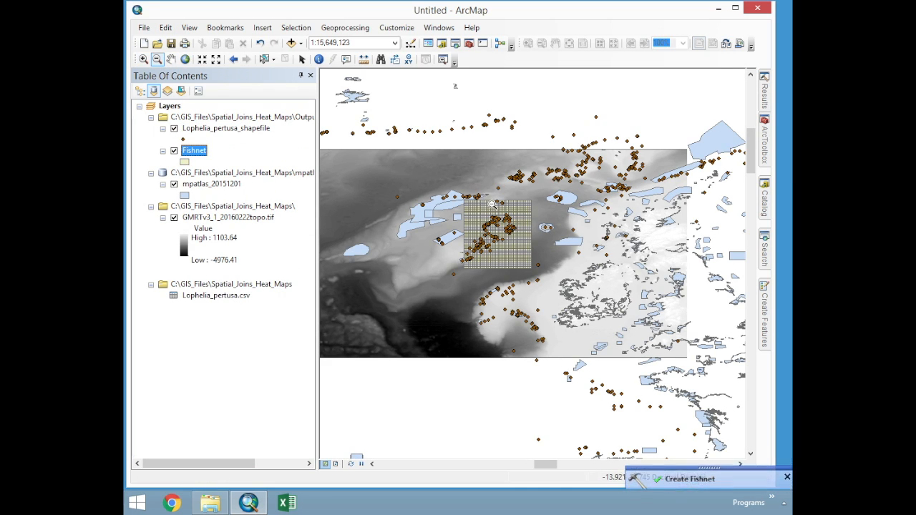
{"action": "left_click", "coordinate": [143, 58]}
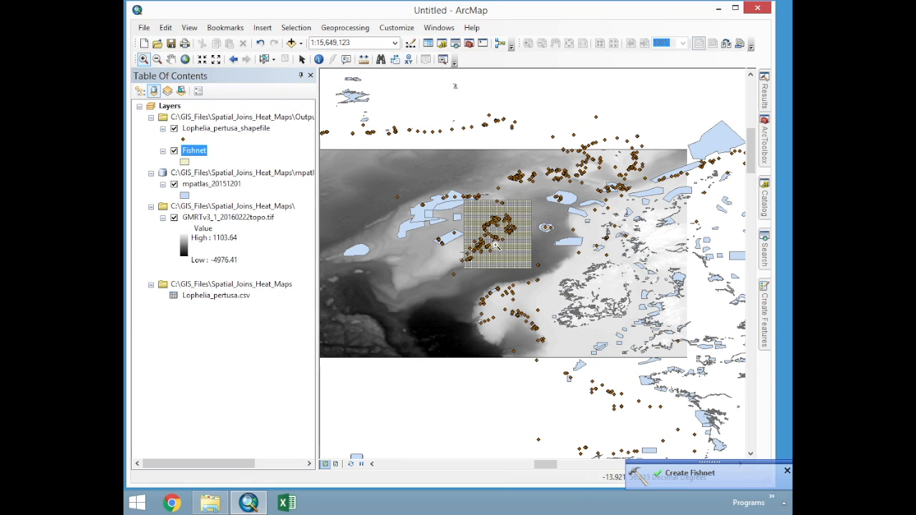
{"action": "left_click_drag", "start_coordinate": [458, 200], "coordinate": [534, 268]}
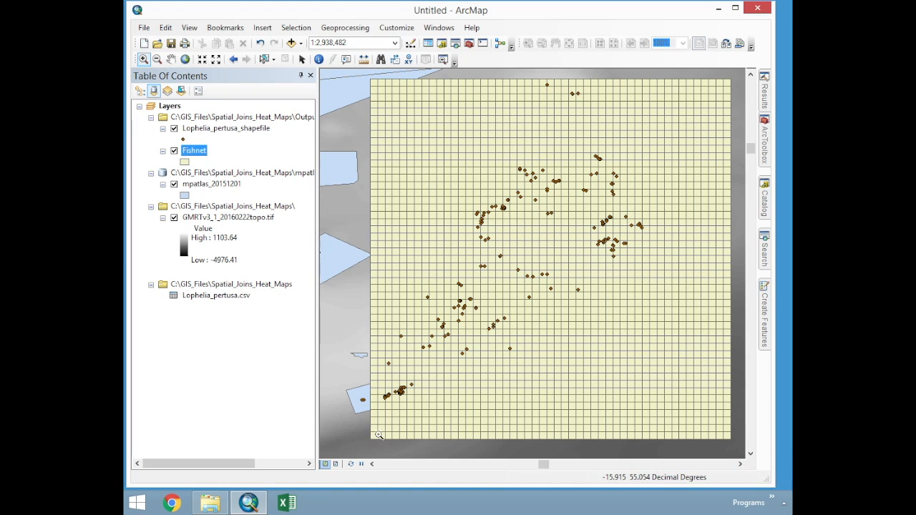
{"action": "scroll", "coordinate": [448, 382], "scroll_direction": "up", "scroll_amount": 3}
{"action": "scroll", "coordinate": [471, 361], "scroll_direction": "up", "scroll_amount": 2}
{"action": "scroll", "coordinate": [471, 361], "scroll_direction": "down", "scroll_amount": 4}
{"action": "scroll", "coordinate": [471, 360], "scroll_direction": "up", "scroll_amount": 1}
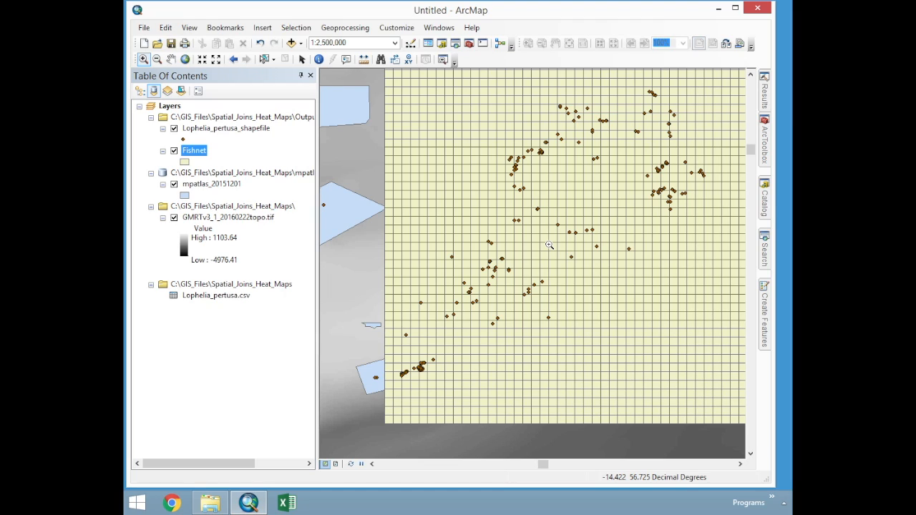
Set up a spatial-location join of Lophelia_pertusa_shapefile to the Fishnet layer, summarizing the points' attributes in each polygon by Sum.
{"action": "right_click", "coordinate": [198, 153]}
{"action": "mouse_move", "coordinate": [265, 204]}
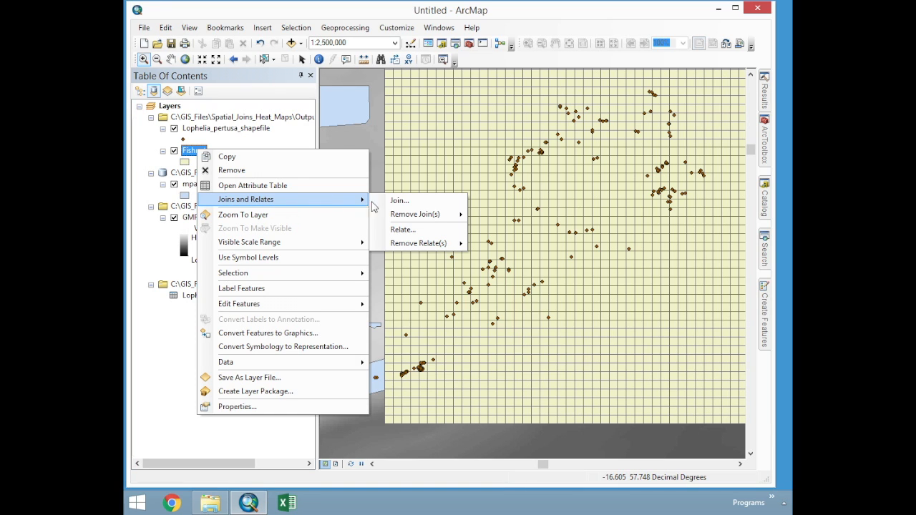
{"action": "left_click", "coordinate": [401, 199]}
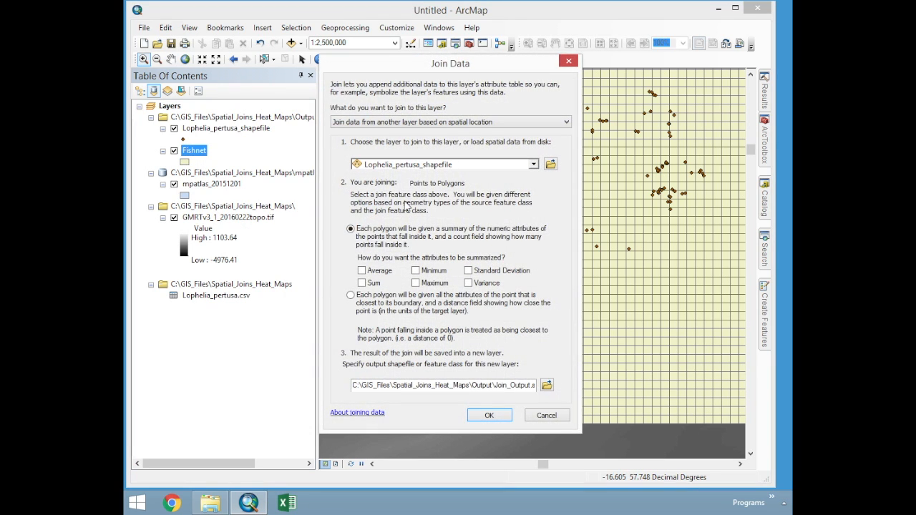
{"action": "left_click", "coordinate": [349, 121]}
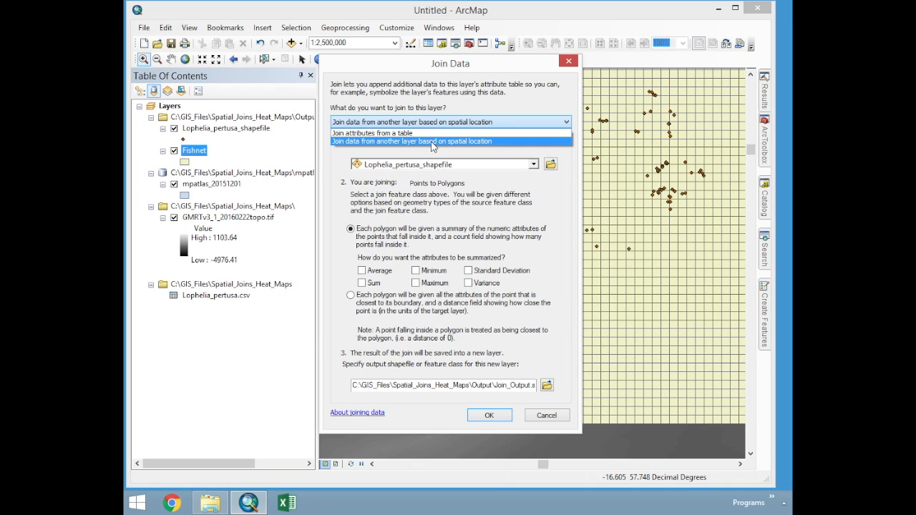
{"action": "left_click", "coordinate": [433, 142]}
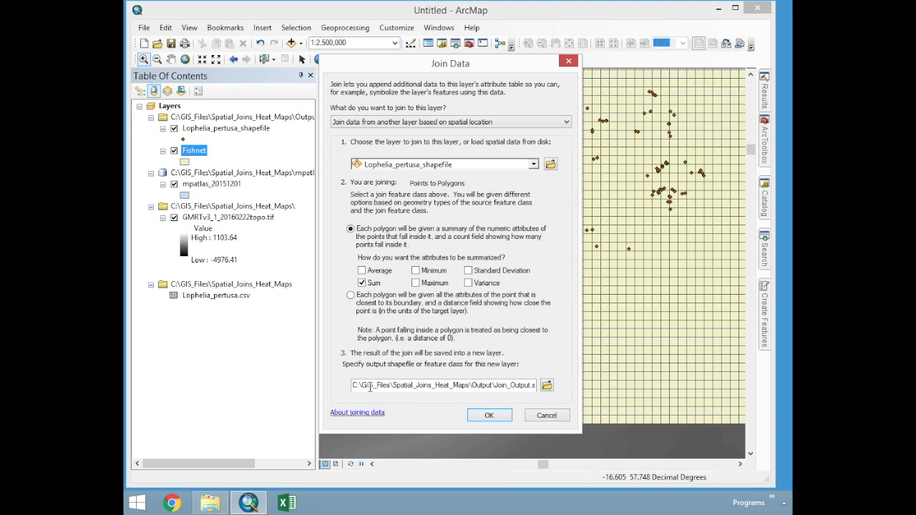
Try to run the join with Fishnet_to_Heatmap.shp in the Output folder as its output shapefile, and dismiss the join setup.
{"action": "left_click", "coordinate": [549, 386]}
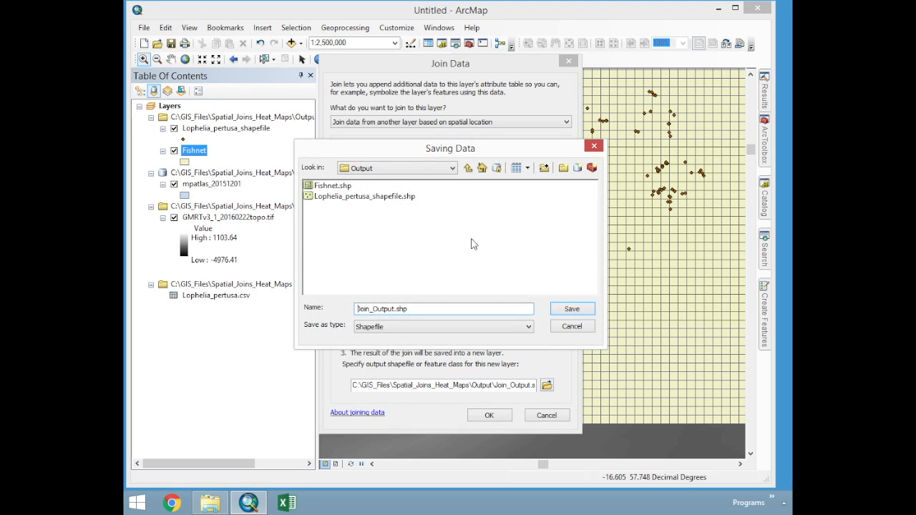
{"action": "left_click", "coordinate": [329, 185]}
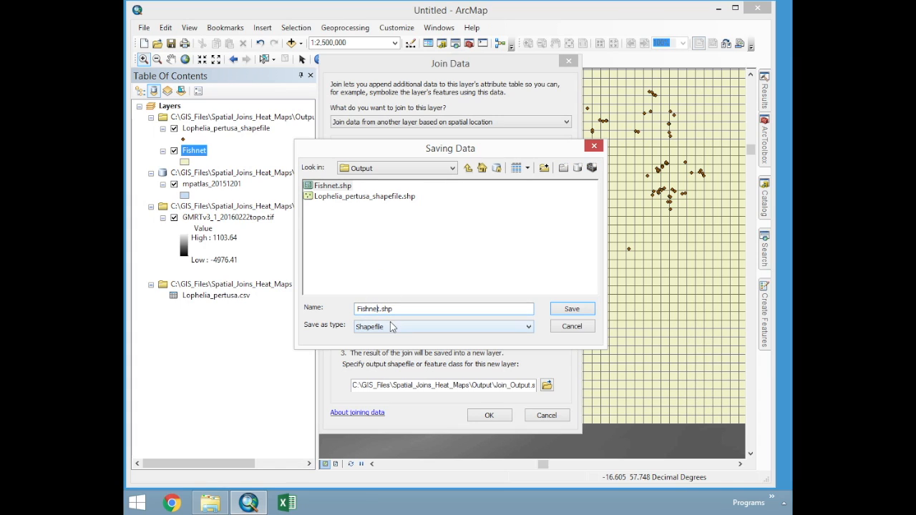
{"action": "type", "text": "_to_Heatmap"}
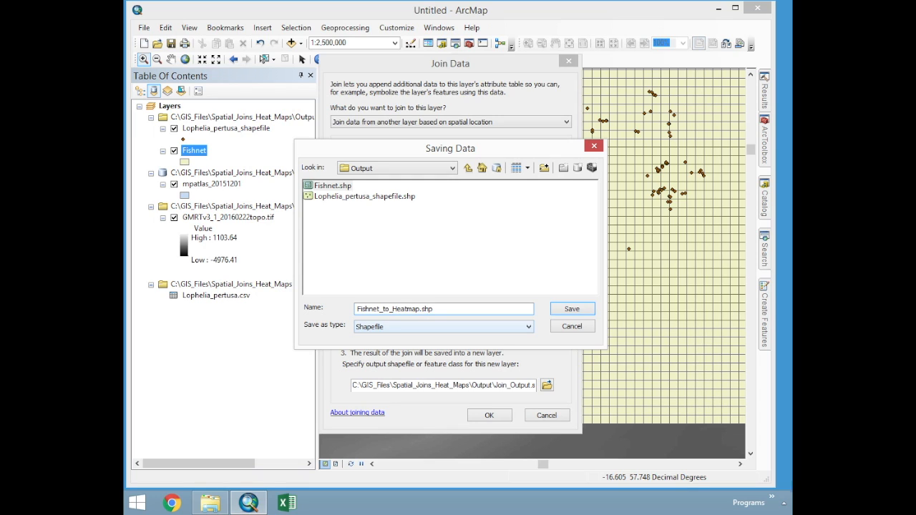
{"action": "left_click", "coordinate": [567, 309]}
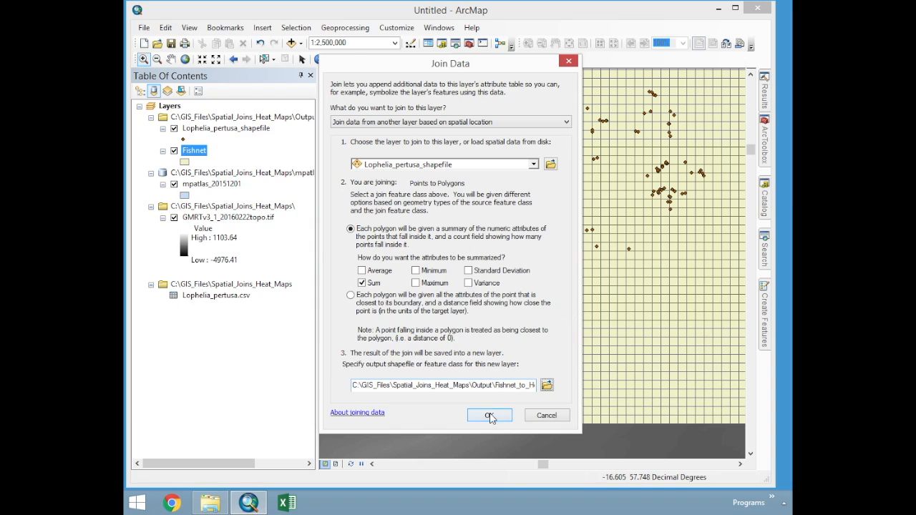
{"action": "left_click", "coordinate": [490, 417]}
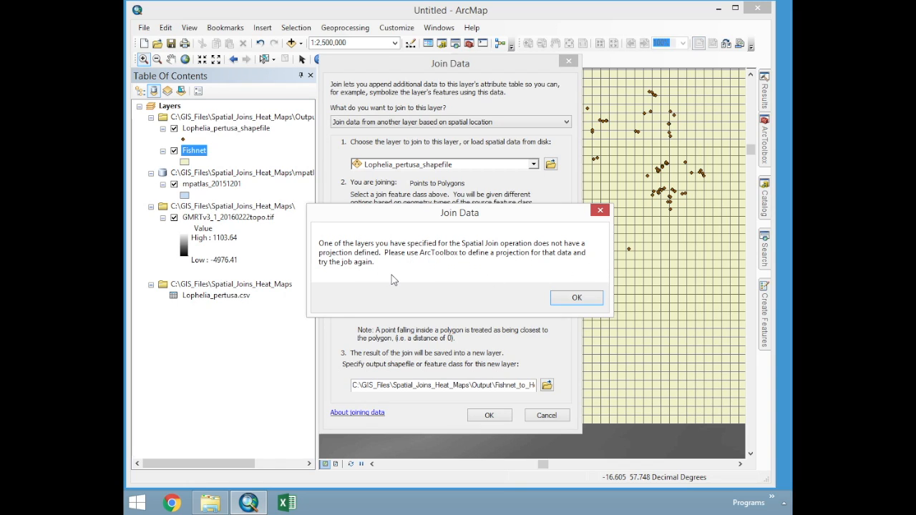
{"action": "left_click", "coordinate": [577, 299]}
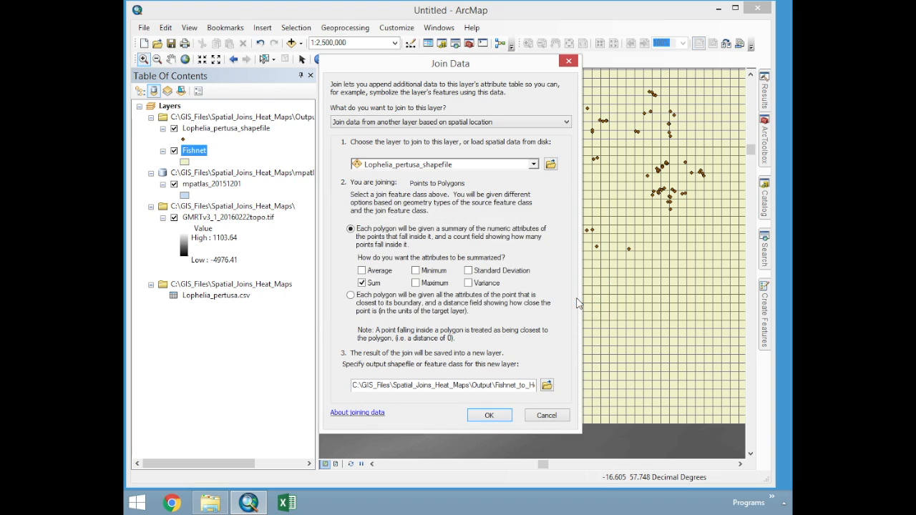
{"action": "left_click", "coordinate": [547, 416]}
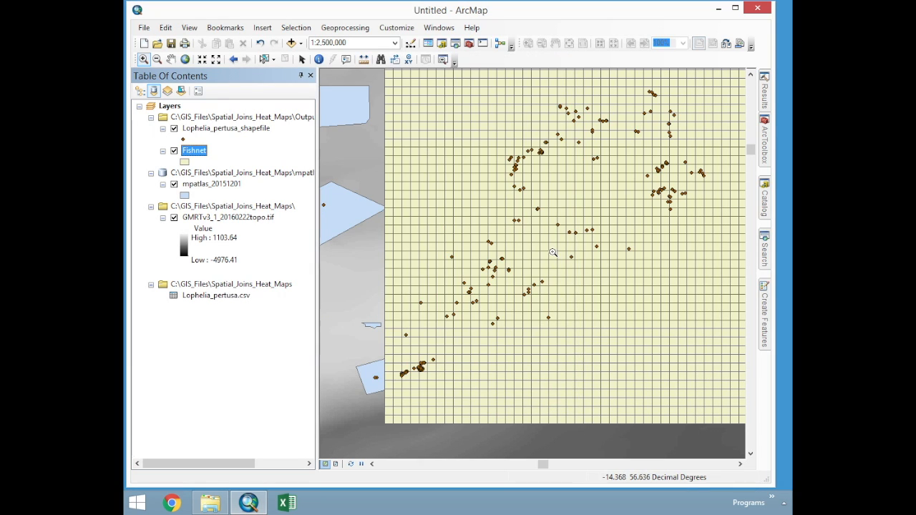
Check the coordinate system of the Fishnet layer in its source properties.
{"action": "right_click", "coordinate": [192, 154]}
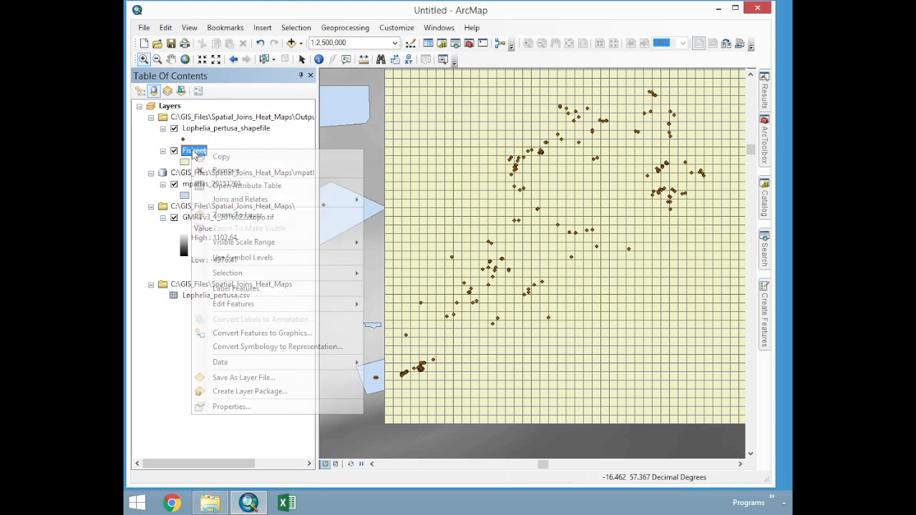
{"action": "left_click", "coordinate": [257, 405]}
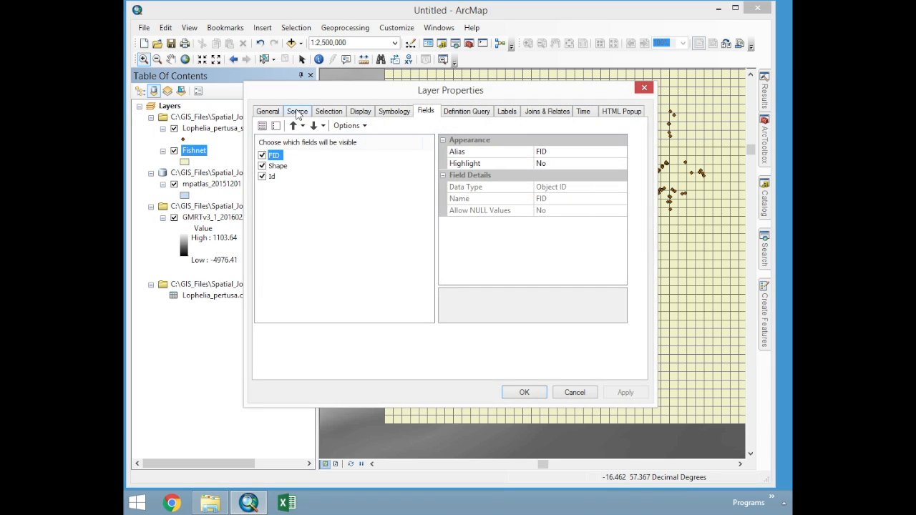
{"action": "left_click", "coordinate": [298, 113]}
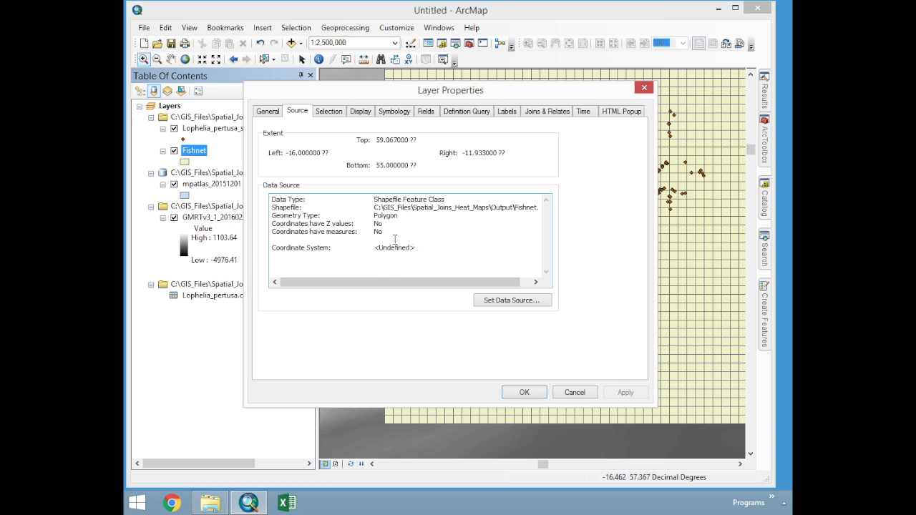
{"action": "left_click", "coordinate": [574, 392]}
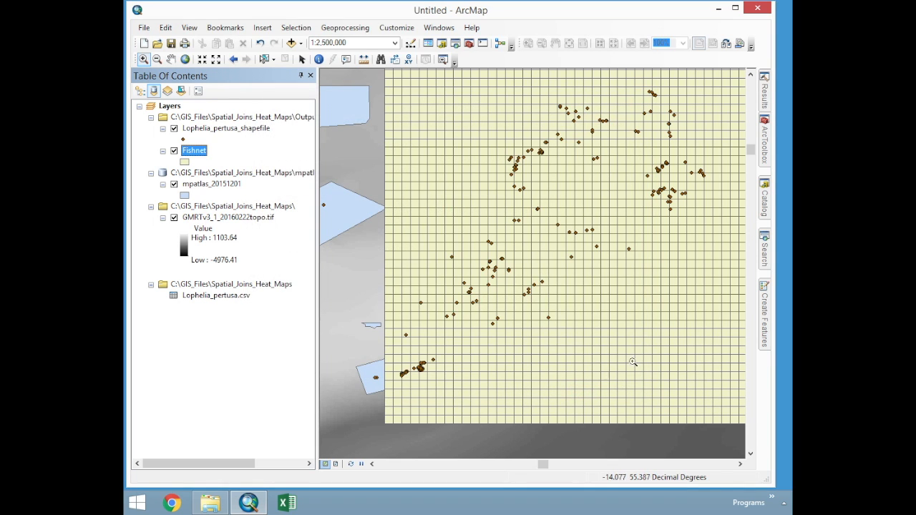
Search for "define projection" and open the Define Projection tool of the Data Management toolbox.
{"action": "left_click", "coordinate": [765, 255]}
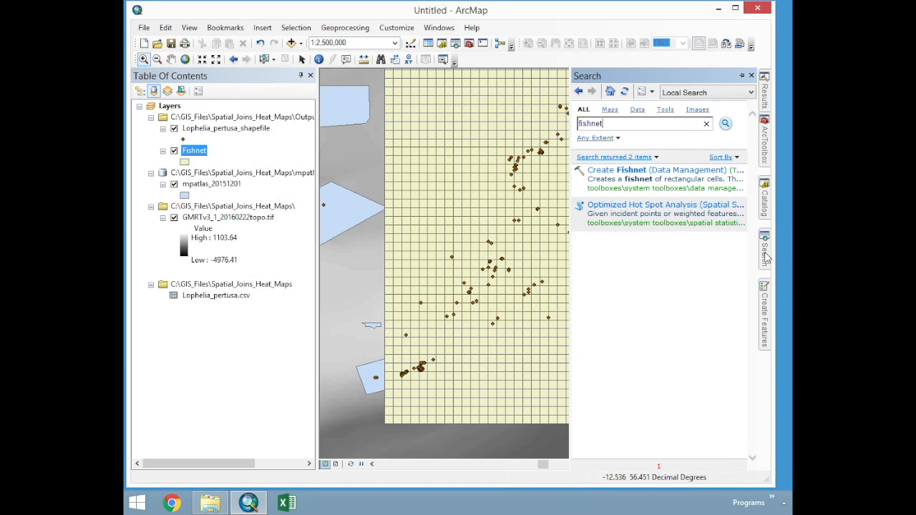
{"action": "double_click", "coordinate": [589, 123]}
{"action": "type", "text": "d"}
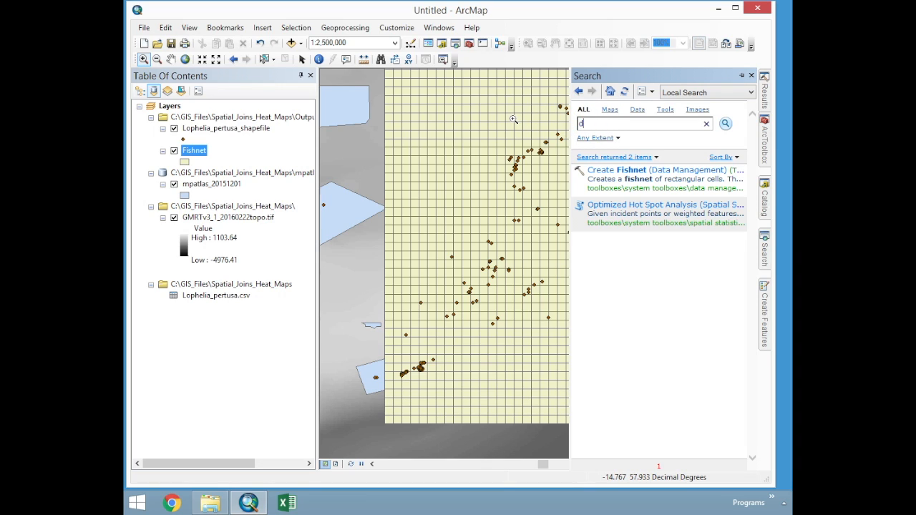
{"action": "type", "text": "efine projection"}
{"action": "key", "text": "Return"}
{"action": "left_click", "coordinate": [623, 170]}
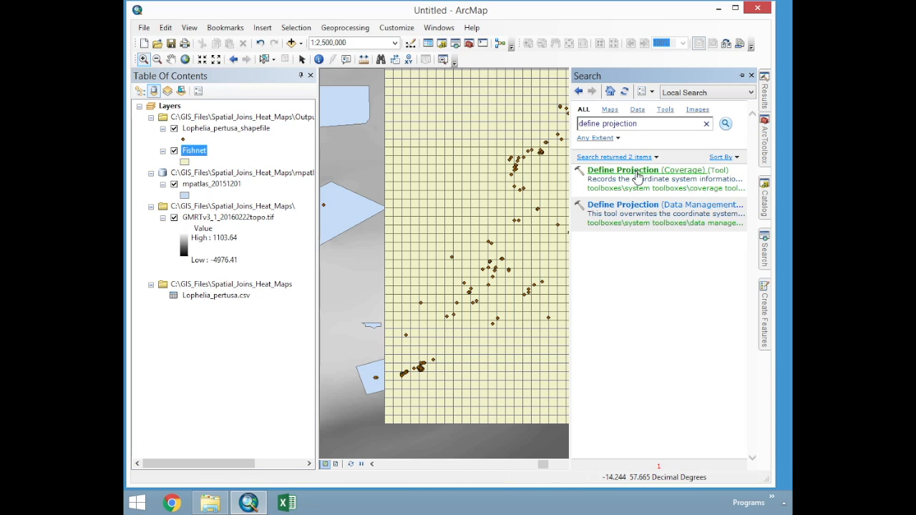
{"action": "left_click", "coordinate": [637, 202]}
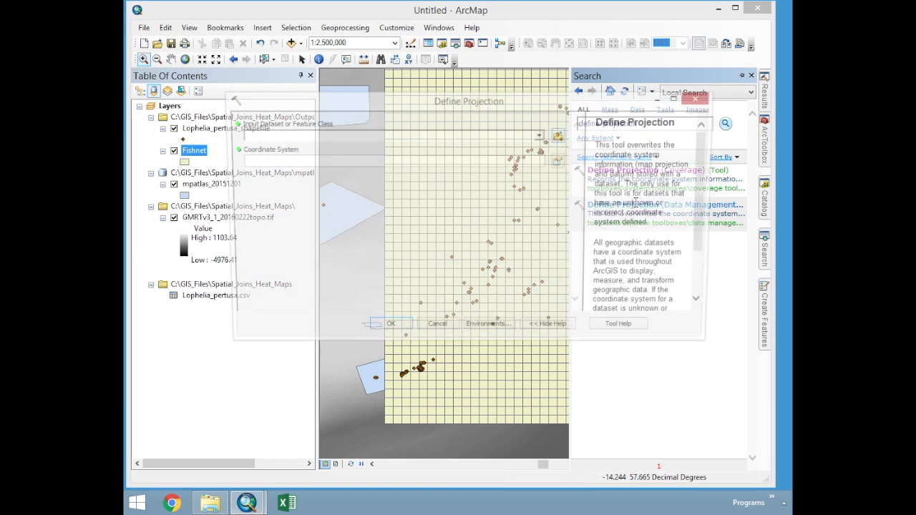
Define the projection of the Fishnet layer as GCS_WGS_1984, picked from the coordinate systems of the map's layers, and run the tool.
{"action": "left_click", "coordinate": [542, 136]}
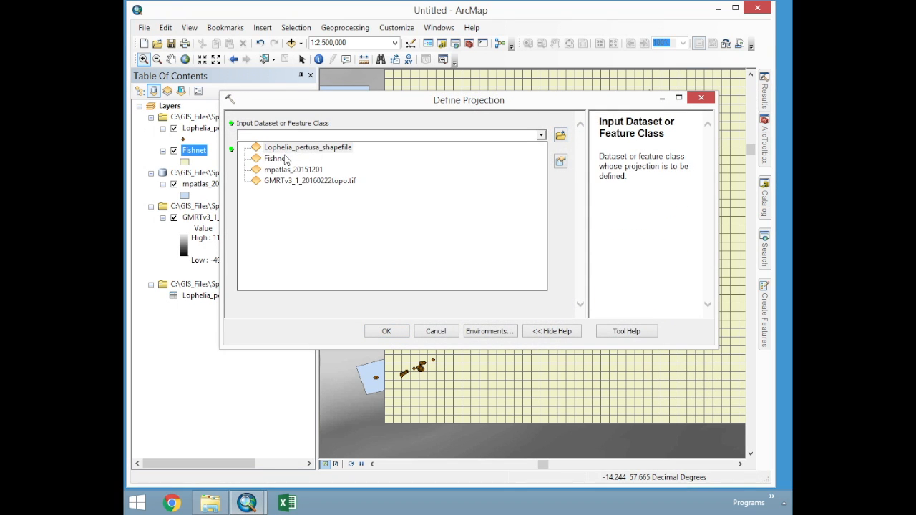
{"action": "left_click", "coordinate": [294, 158]}
{"action": "left_click", "coordinate": [455, 162]}
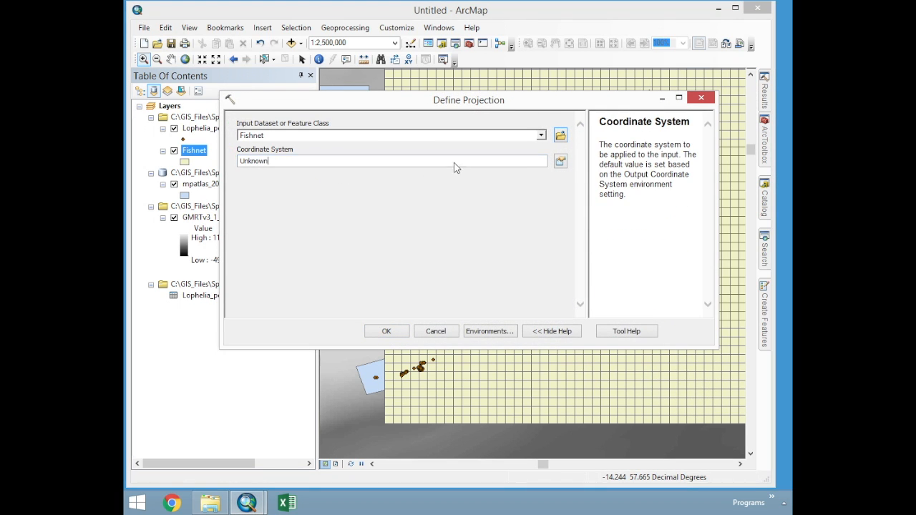
{"action": "left_click", "coordinate": [559, 161]}
{"action": "left_click", "coordinate": [351, 151]}
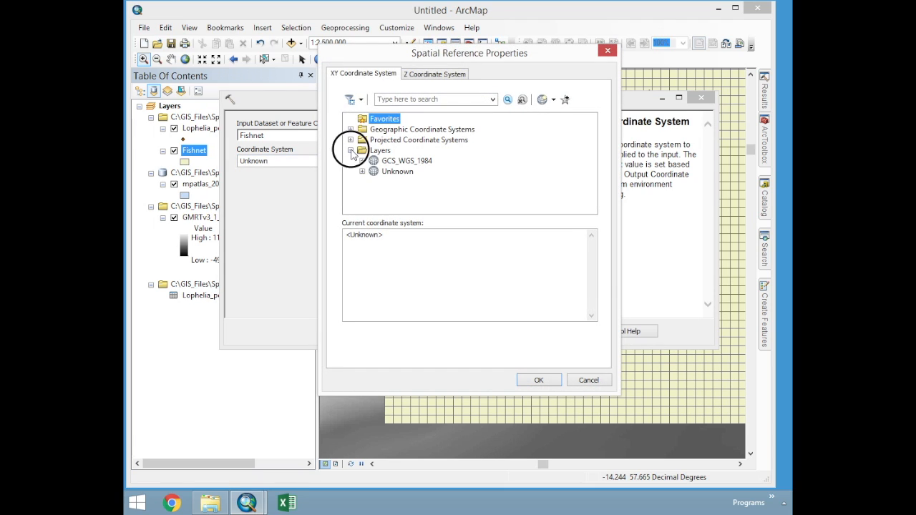
{"action": "left_click", "coordinate": [401, 161]}
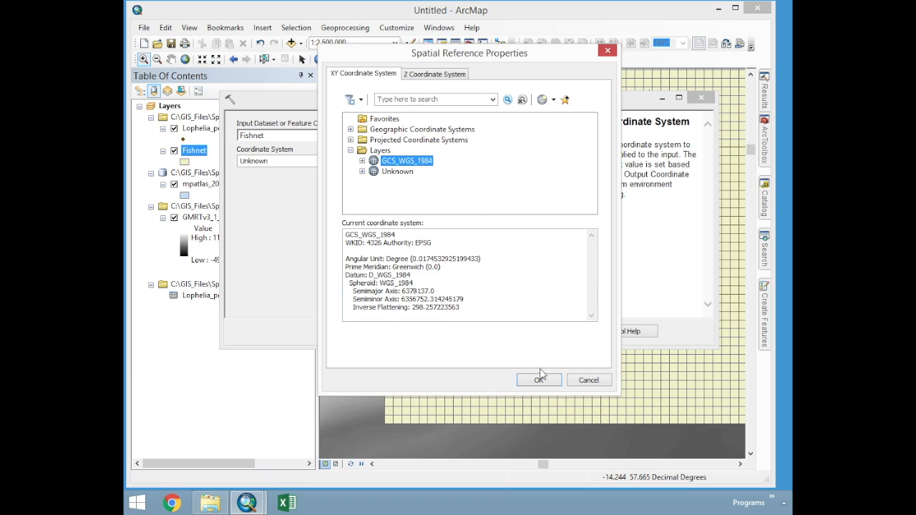
{"action": "left_click", "coordinate": [350, 129]}
{"action": "left_click_drag", "start_coordinate": [591, 136], "coordinate": [594, 196]}
{"action": "left_click", "coordinate": [362, 170]}
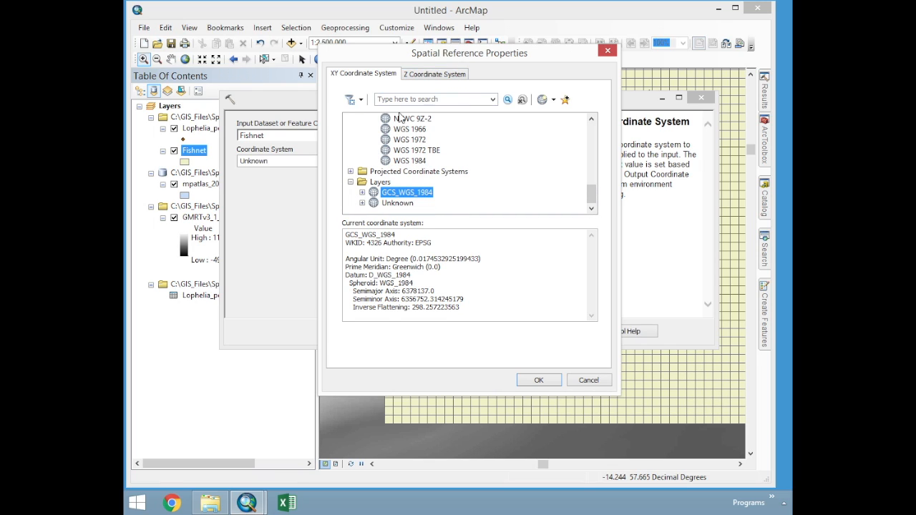
{"action": "left_click", "coordinate": [538, 380]}
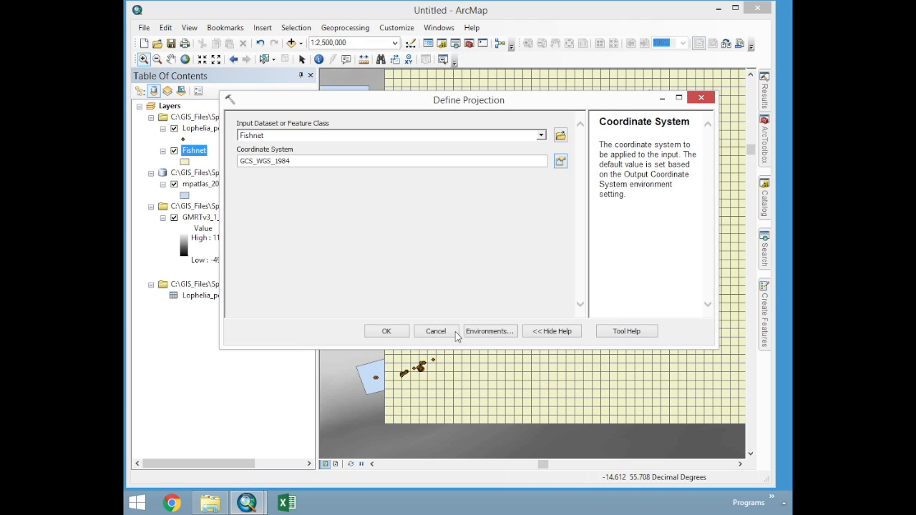
{"action": "left_click", "coordinate": [387, 332]}
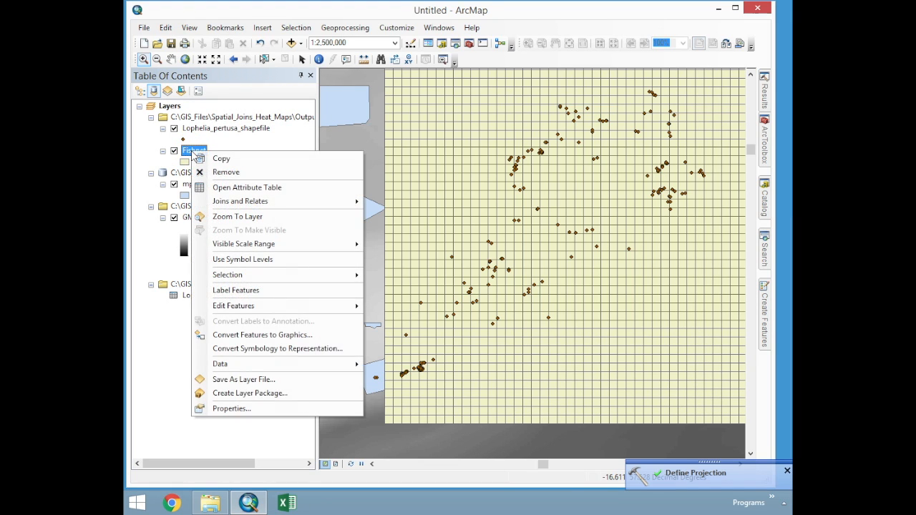
Set up a join of Lophelia_pertusa_shapefile to Fishnet based on spatial location, with the numeric attributes summarized by Sum.
{"action": "right_click", "coordinate": [192, 151]}
{"action": "mouse_move", "coordinate": [263, 203]}
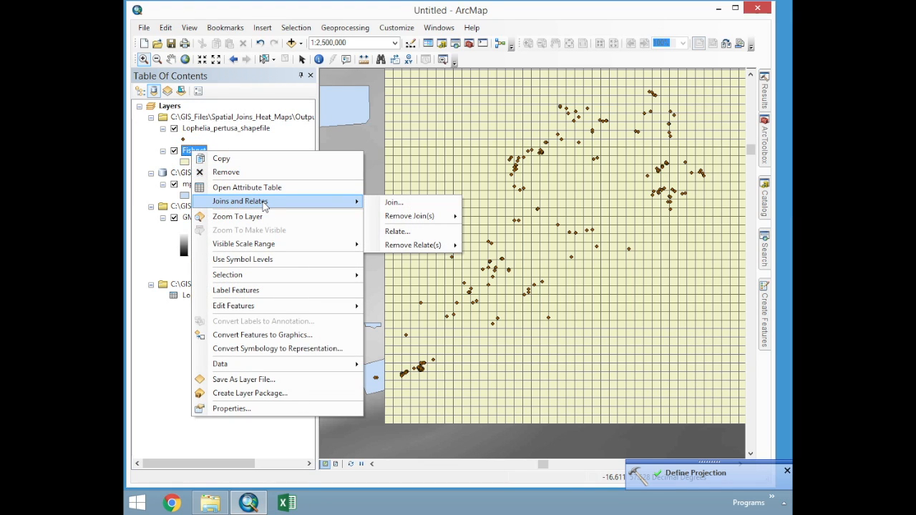
{"action": "left_click", "coordinate": [414, 200]}
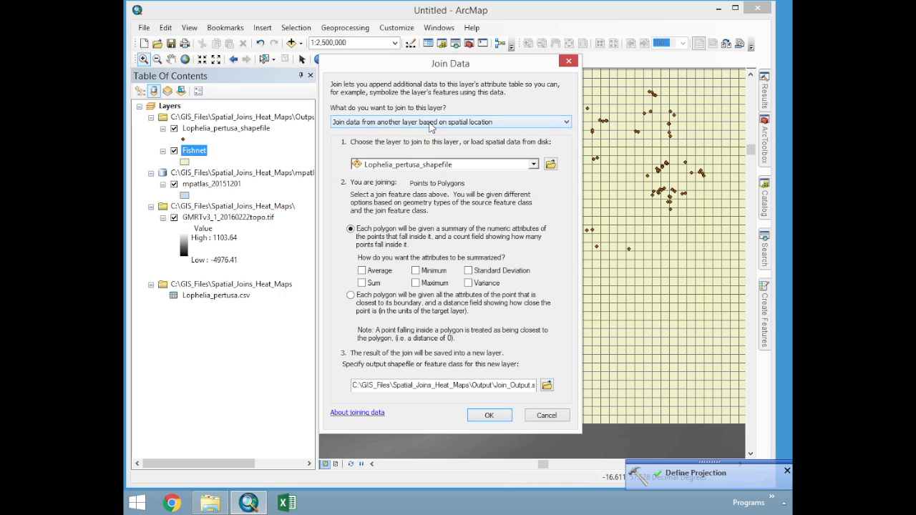
{"action": "left_click", "coordinate": [362, 282]}
Name the join's output shapefile Fishnet_to_Heatmap.shp in the Output folder and run the join.
{"action": "left_click", "coordinate": [547, 386]}
{"action": "left_click", "coordinate": [332, 186]}
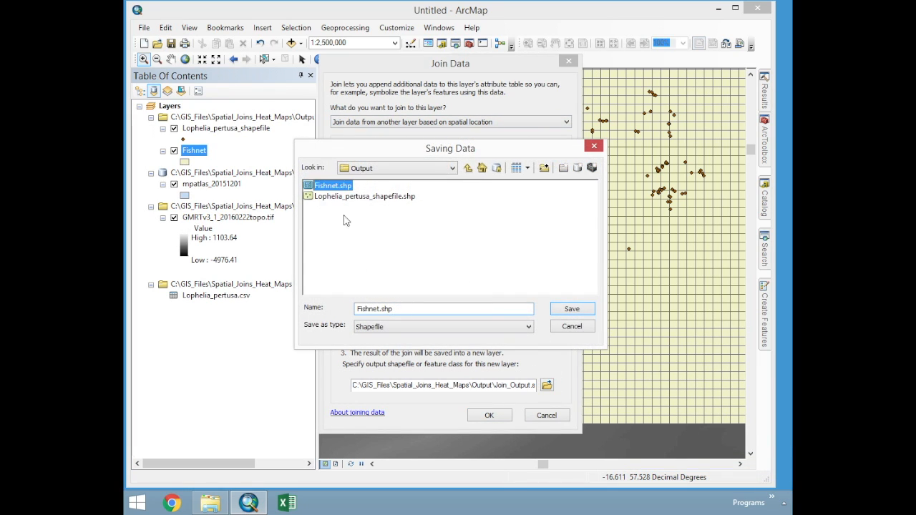
{"action": "left_click", "coordinate": [381, 309]}
{"action": "type", "text": "_to_Heatmap"}
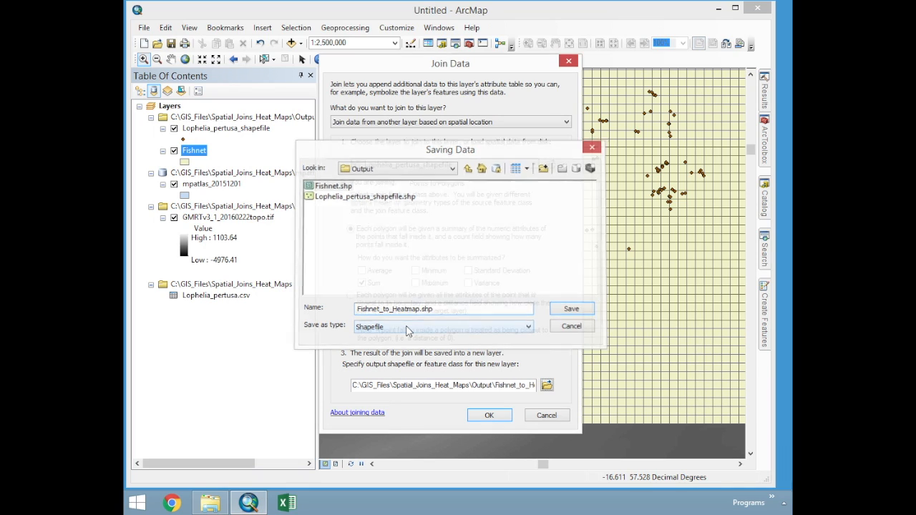
{"action": "key", "text": "Return"}
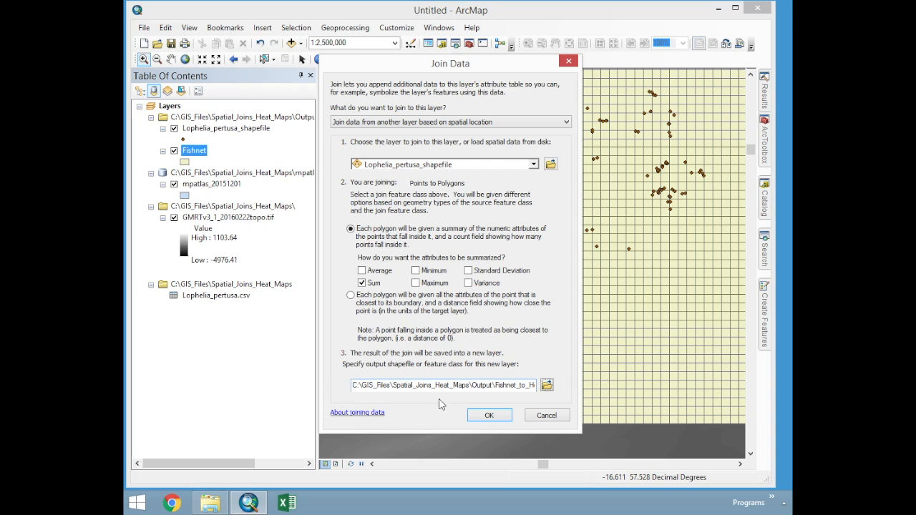
{"action": "left_click", "coordinate": [477, 414]}
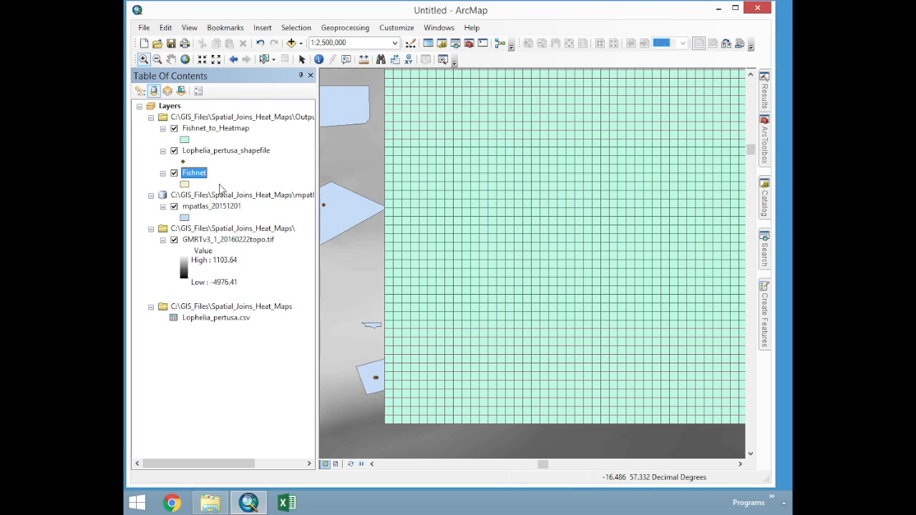
Remove the original Fishnet layer from the map, keeping the joined Fishnet_to_Heatmap layer.
{"action": "right_click", "coordinate": [189, 175]}
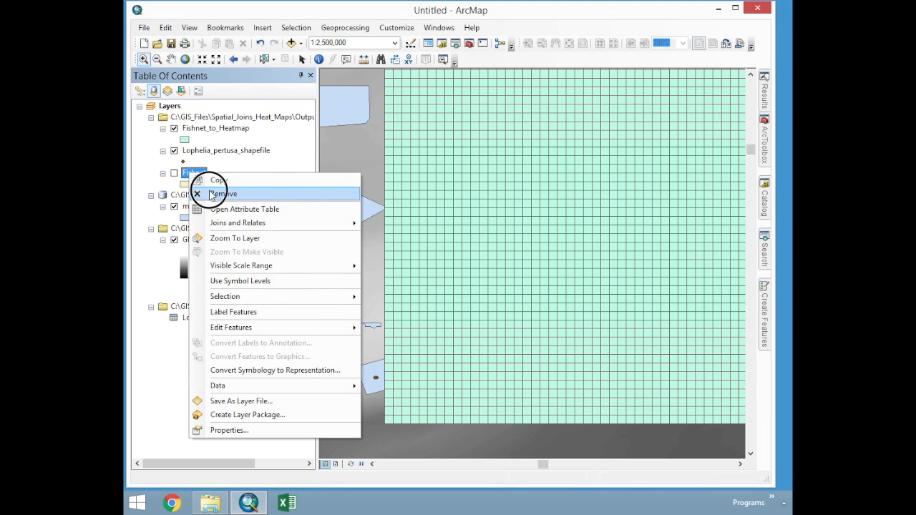
{"action": "left_click", "coordinate": [207, 192]}
{"action": "key", "text": "c"}
{"action": "left_click_drag", "start_coordinate": [593, 200], "coordinate": [572, 213]}
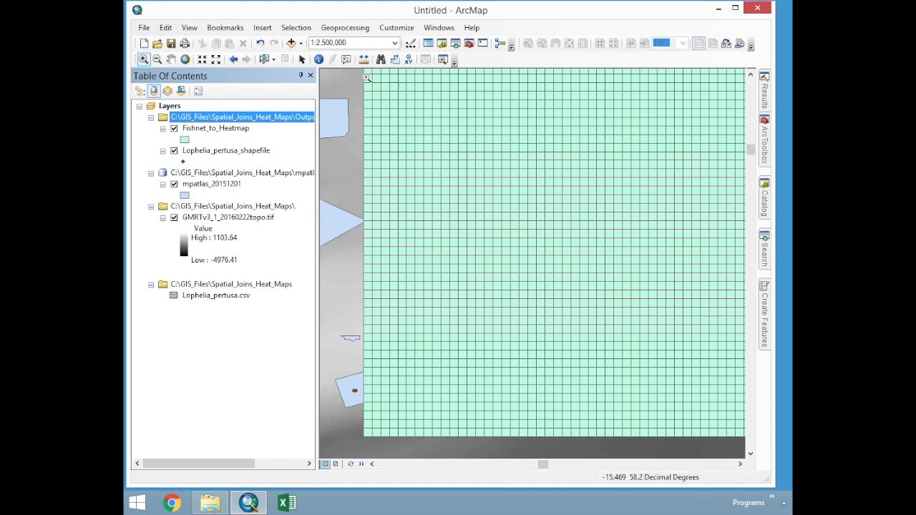
{"action": "left_click", "coordinate": [217, 60]}
{"action": "left_click", "coordinate": [216, 60]}
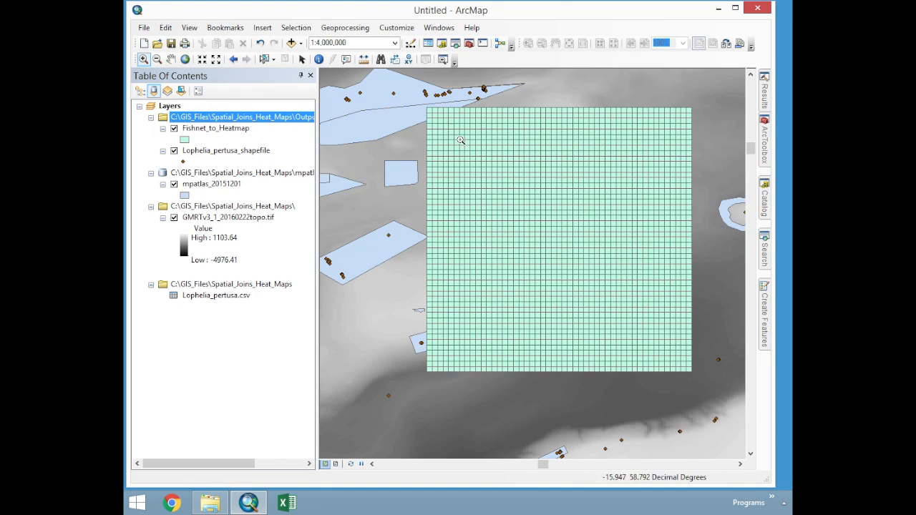
Symbolize the Fishnet_to_Heatmap layer with graduated colors based on the Sum_Count field.
{"action": "left_click_drag", "start_coordinate": [572, 161], "coordinate": [548, 174]}
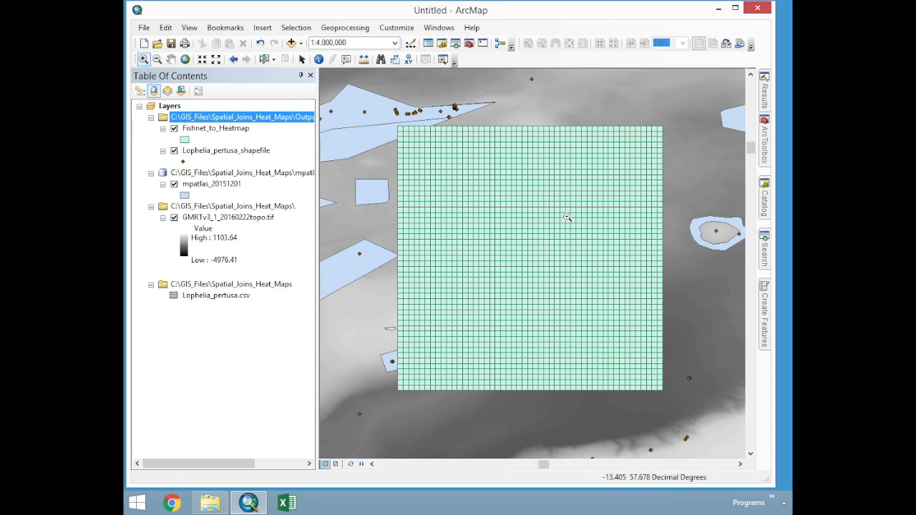
{"action": "right_click", "coordinate": [244, 131]}
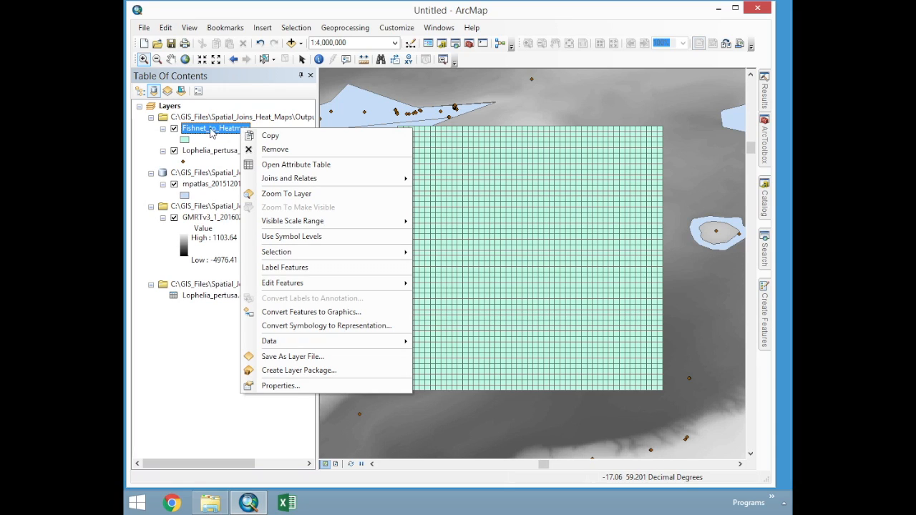
{"action": "left_click", "coordinate": [287, 386]}
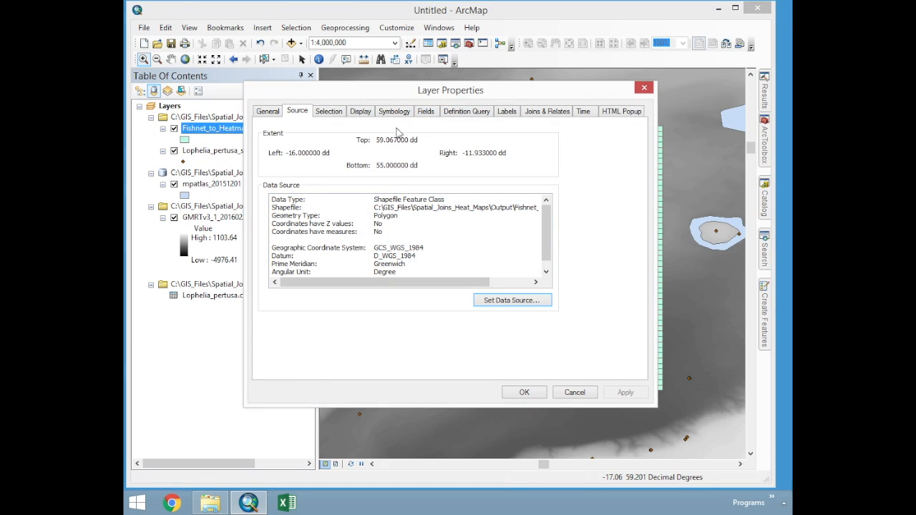
{"action": "left_click", "coordinate": [400, 112]}
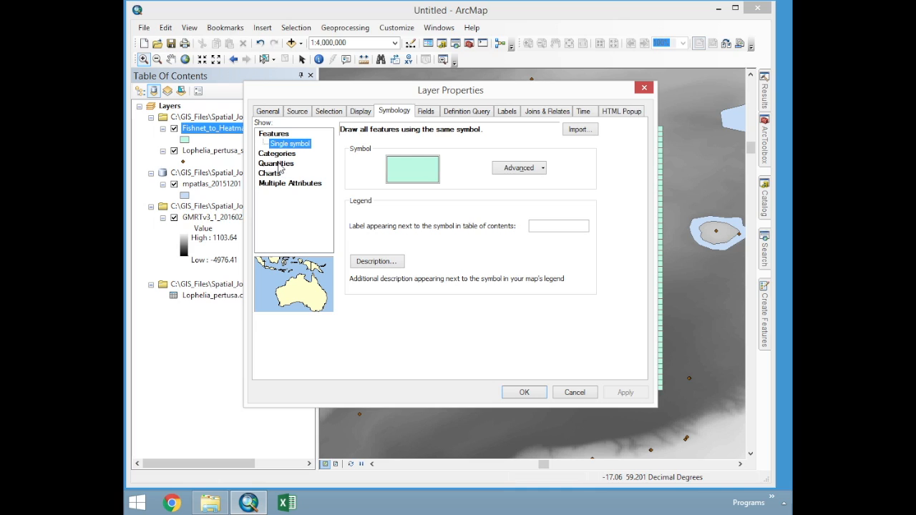
{"action": "left_click", "coordinate": [280, 164]}
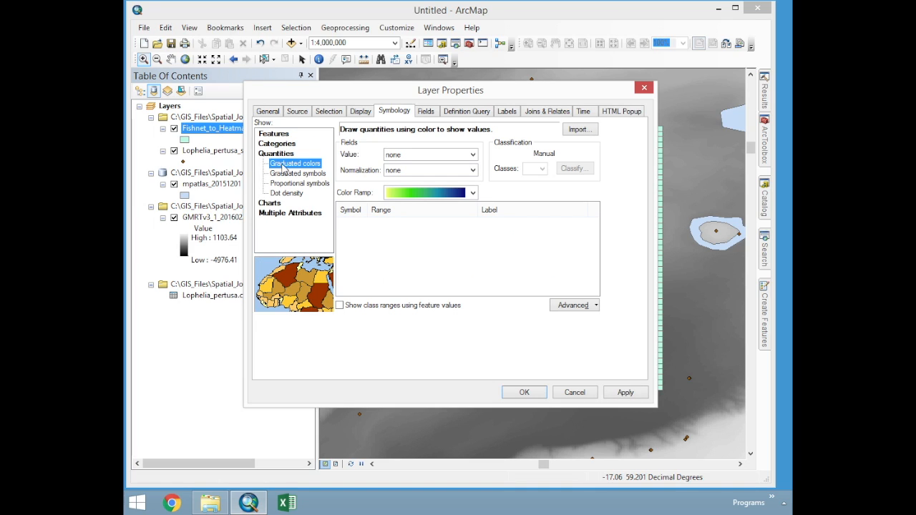
{"action": "left_click", "coordinate": [396, 157]}
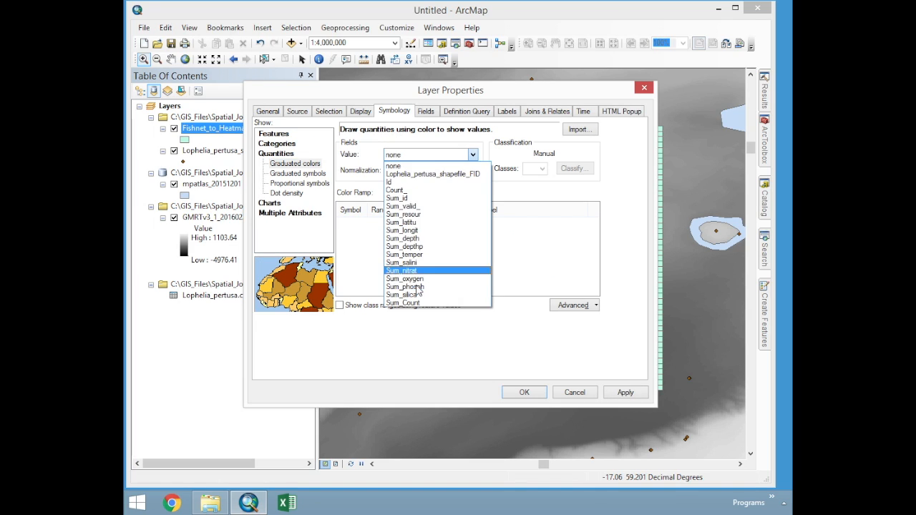
{"action": "left_click", "coordinate": [416, 303]}
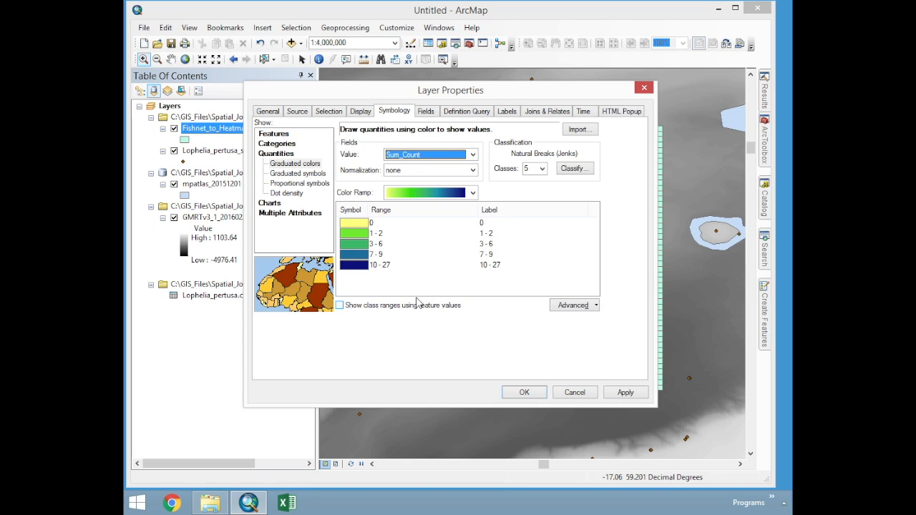
Apply the red-yellow-blue color ramp to the Sum_Count classes and flip the symbols so high counts are red.
{"action": "left_click", "coordinate": [419, 194]}
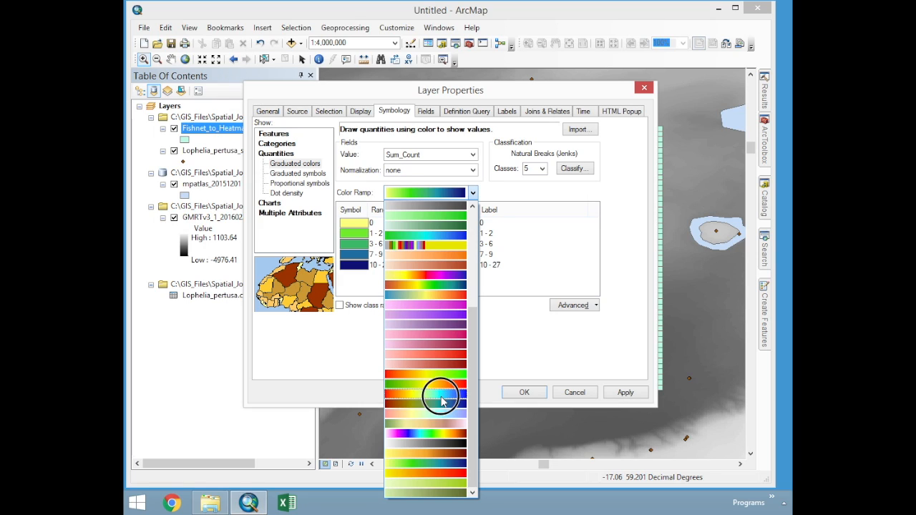
{"action": "left_click", "coordinate": [435, 394]}
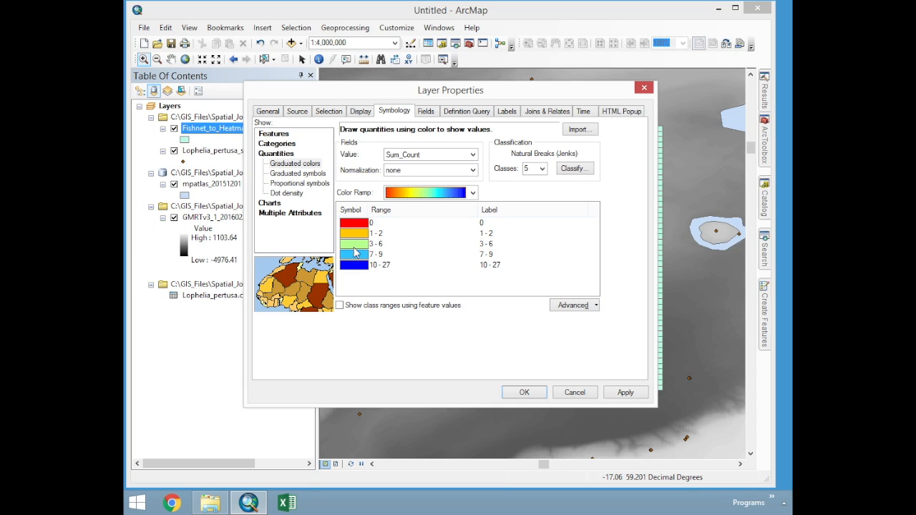
{"action": "left_click", "coordinate": [356, 244]}
{"action": "right_click", "coordinate": [357, 244]}
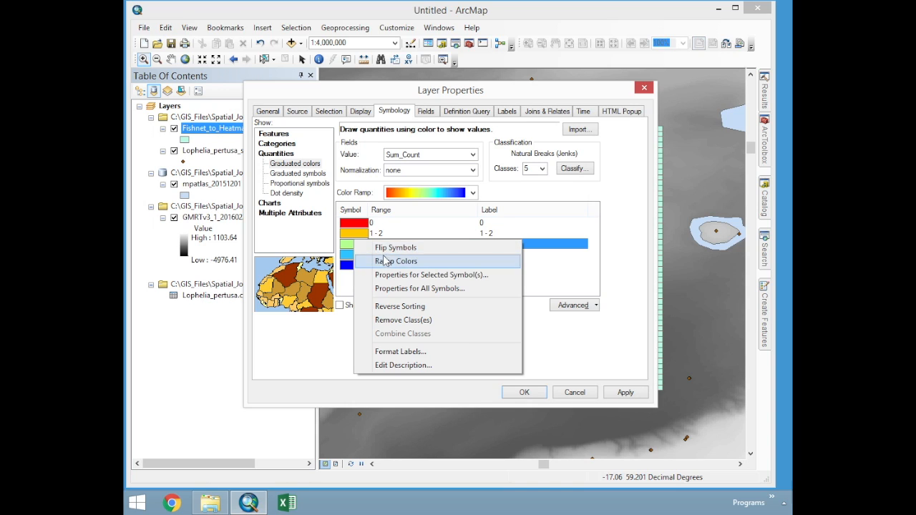
{"action": "left_click", "coordinate": [384, 248]}
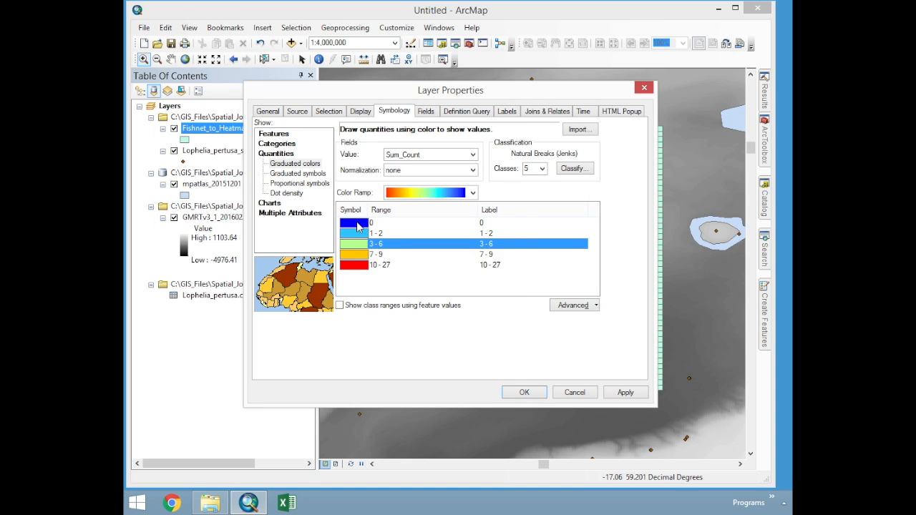
{"action": "left_click", "coordinate": [517, 392]}
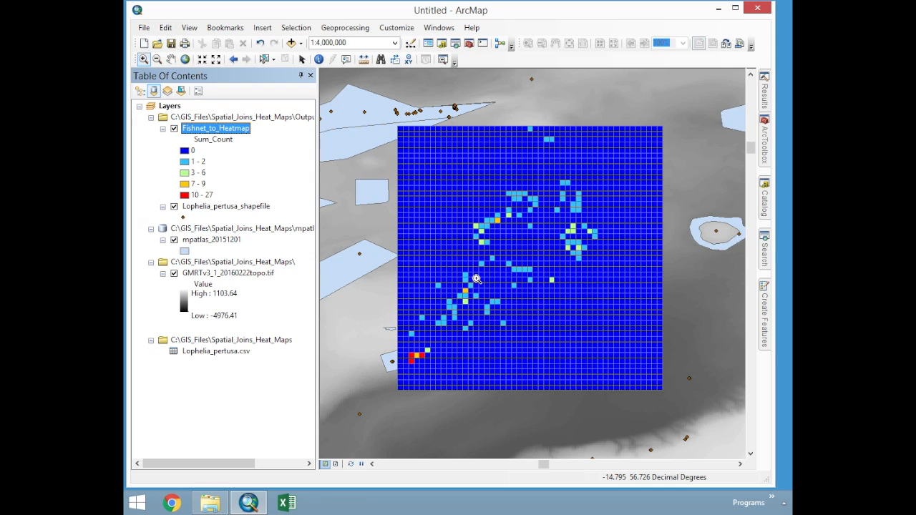
Make the zero-count class of Fishnet_to_Heatmap transparent, with no fill color and no outline color.
{"action": "double_click", "coordinate": [185, 151]}
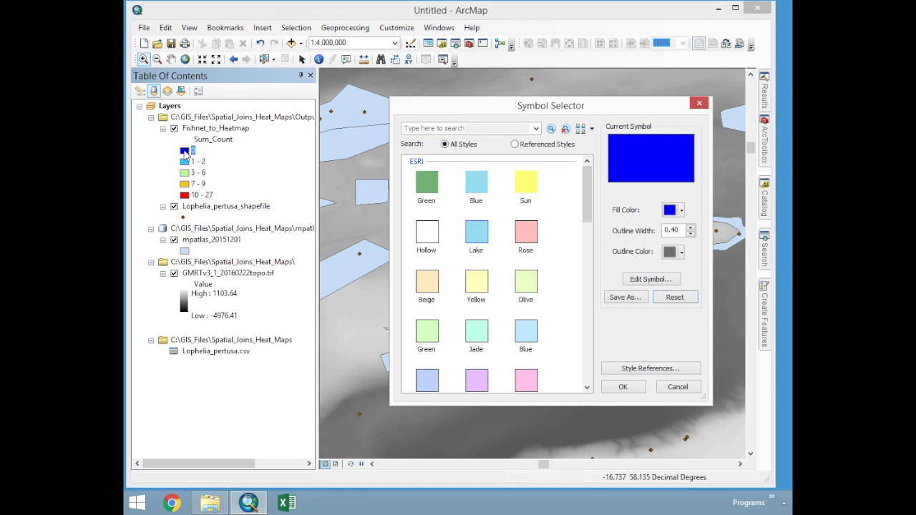
{"action": "left_click", "coordinate": [682, 210]}
{"action": "left_click", "coordinate": [678, 230]}
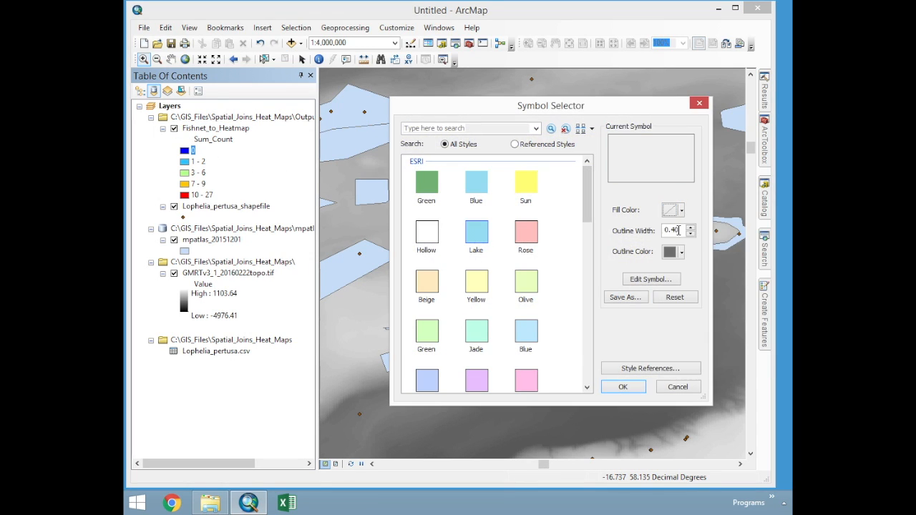
{"action": "left_click", "coordinate": [682, 252]}
{"action": "left_click", "coordinate": [725, 265]}
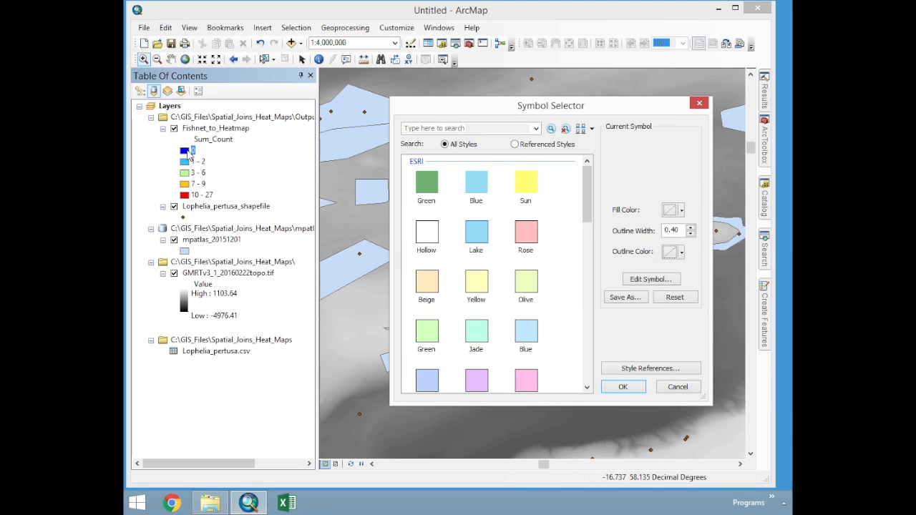
{"action": "left_click", "coordinate": [628, 388]}
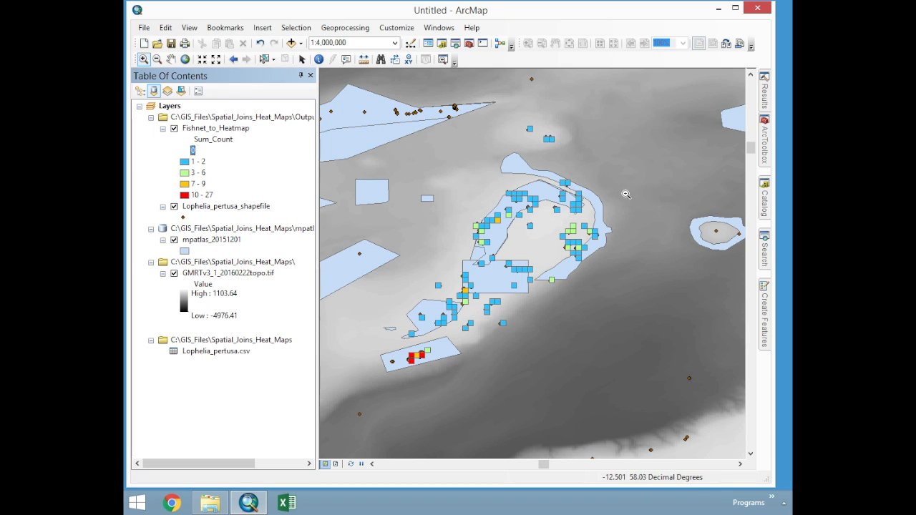
Examine the colored heat map cells against the surrounding mpatlas areas at several scales, ending on the fishnet area.
{"action": "scroll", "coordinate": [625, 192], "scroll_direction": "down", "scroll_amount": 1}
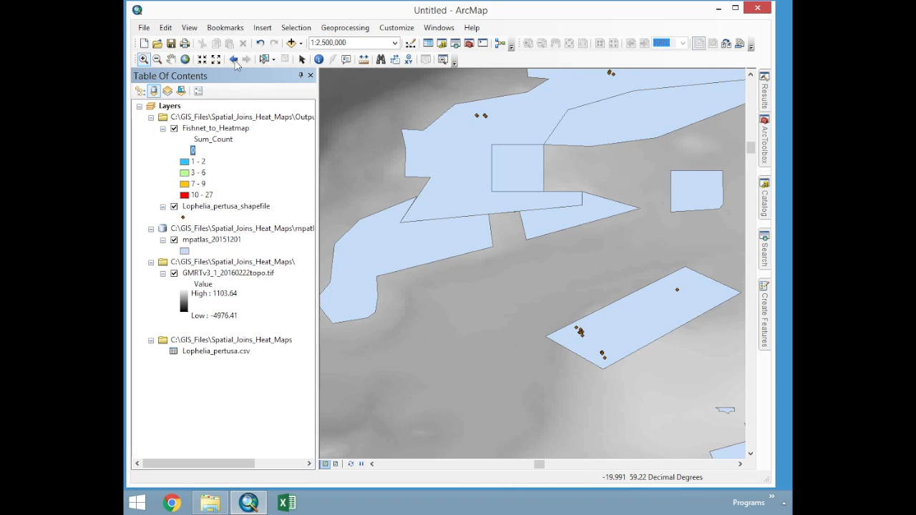
{"action": "left_click", "coordinate": [171, 60]}
{"action": "left_click_drag", "start_coordinate": [607, 292], "coordinate": [414, 303]}
{"action": "left_click_drag", "start_coordinate": [516, 306], "coordinate": [583, 252]}
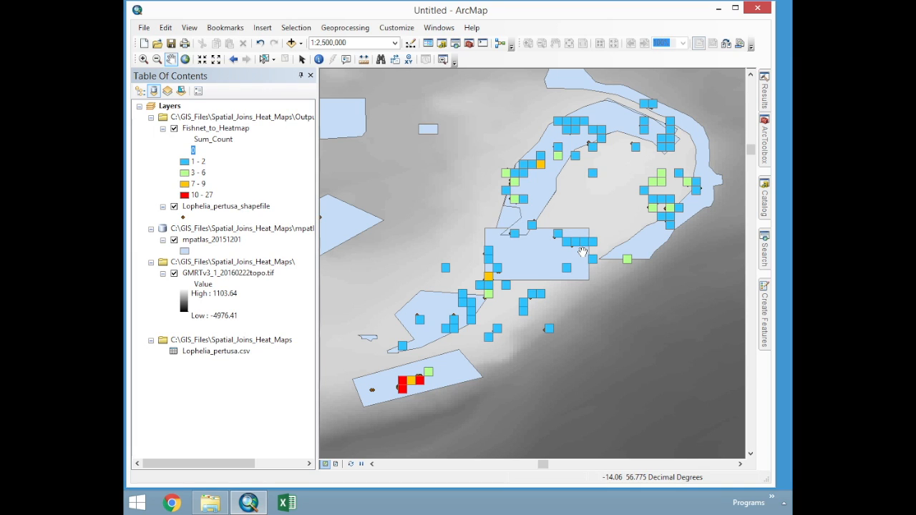
{"action": "scroll", "coordinate": [557, 310], "scroll_direction": "up", "scroll_amount": 5}
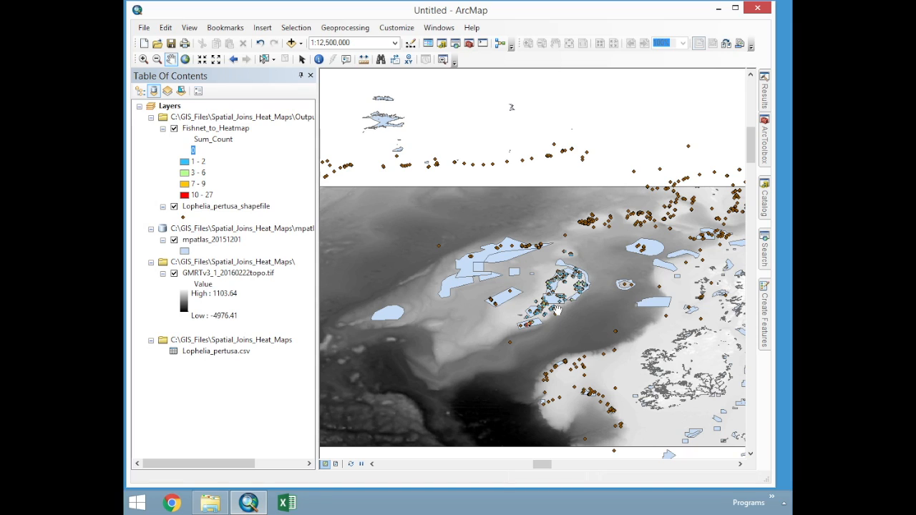
{"action": "left_click", "coordinate": [143, 59]}
{"action": "left_click", "coordinate": [541, 274]}
{"action": "left_click_drag", "start_coordinate": [541, 274], "coordinate": [620, 358]}
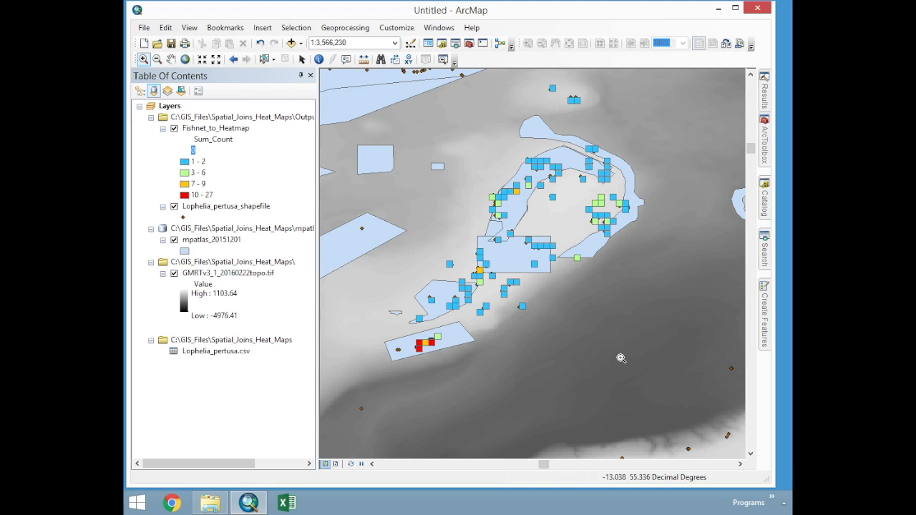
List layers by drawing order, with mpatlas_20151201 directly below Fishnet_to_Heatmap, and hide the Lophelia_pertusa_shapefile layer.
{"action": "left_click", "coordinate": [140, 91]}
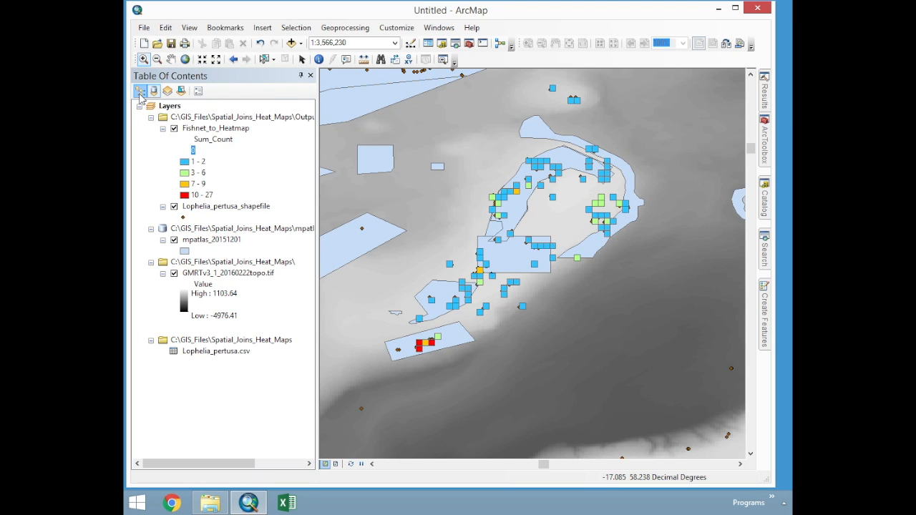
{"action": "left_click_drag", "start_coordinate": [188, 219], "coordinate": [215, 188]}
{"action": "left_click", "coordinate": [163, 219]}
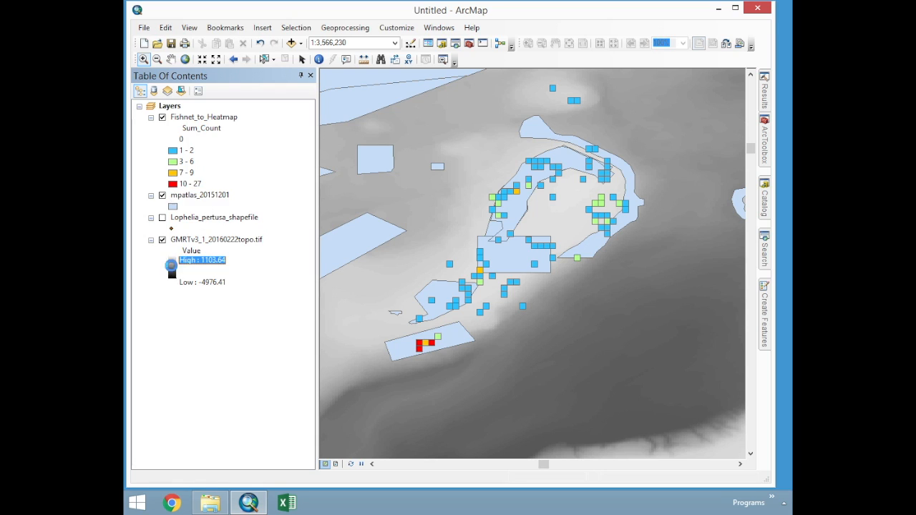
Change the GMRTv3_1_20160222topo.tif raster's color ramp to the one running from light blue to dark blue.
{"action": "left_click", "coordinate": [172, 279]}
{"action": "left_click", "coordinate": [258, 307]}
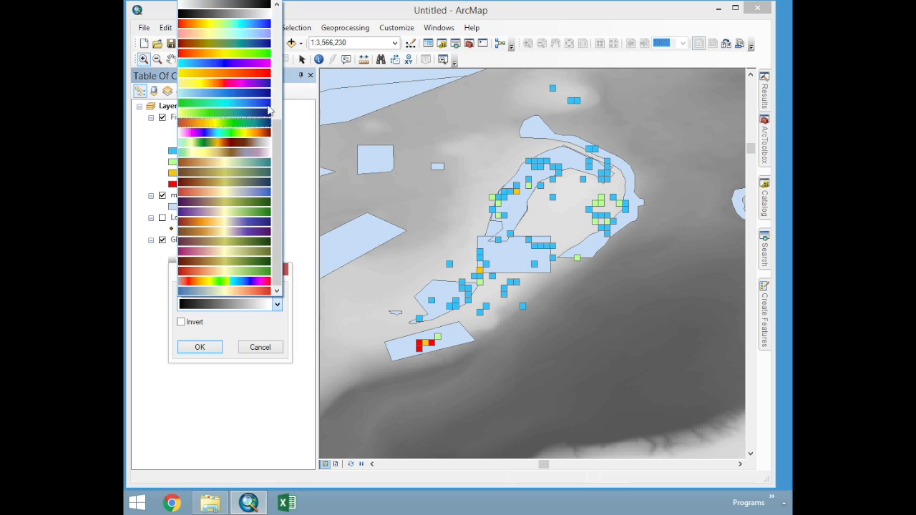
{"action": "left_click", "coordinate": [277, 31]}
{"action": "left_click_drag", "start_coordinate": [280, 126], "coordinate": [272, 162]}
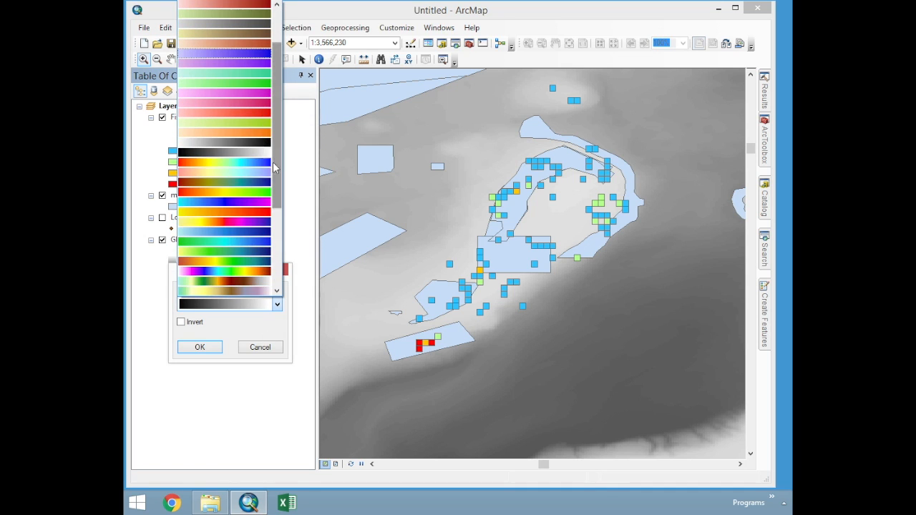
{"action": "left_click", "coordinate": [224, 233]}
{"action": "left_click", "coordinate": [200, 346]}
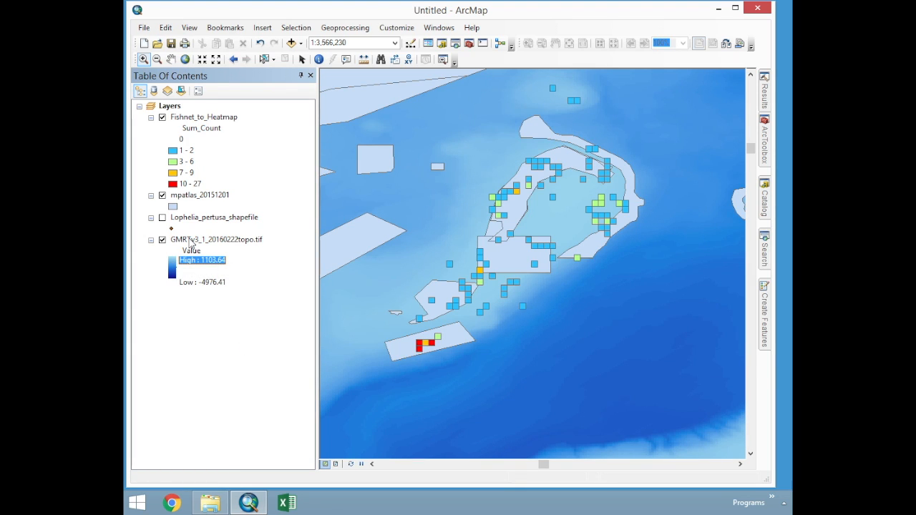
Give the mpatlas_20151201 polygons the Hollow symbol with a gray outline of width 1.
{"action": "left_click", "coordinate": [172, 207]}
{"action": "left_click", "coordinate": [431, 242]}
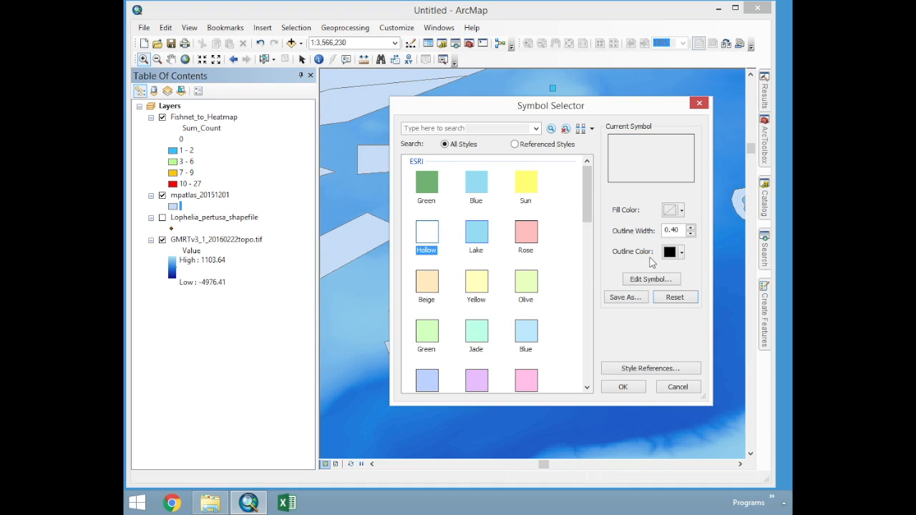
{"action": "left_click", "coordinate": [681, 252]}
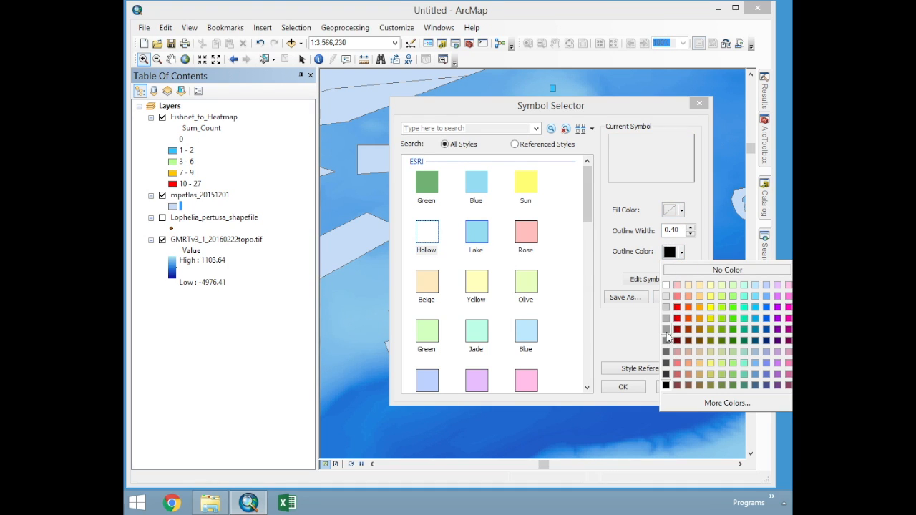
{"action": "left_click", "coordinate": [676, 335]}
{"action": "left_click", "coordinate": [623, 386]}
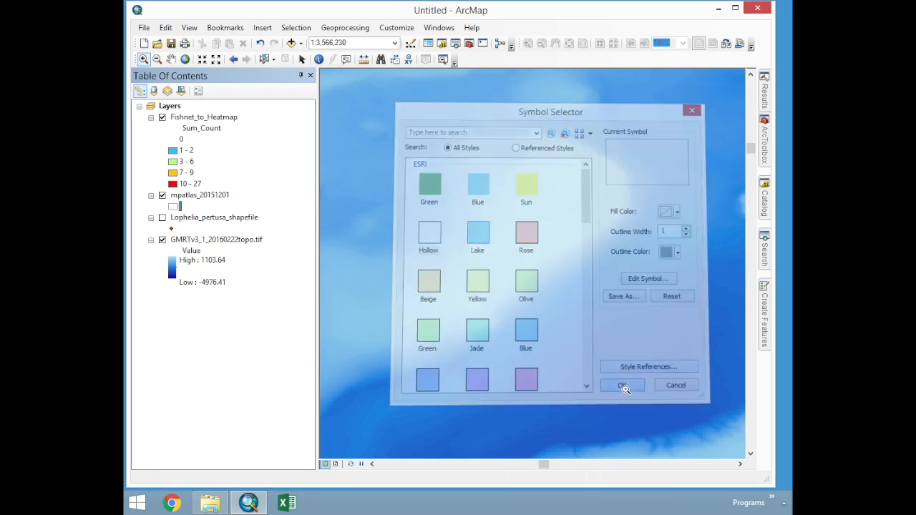
Thicken the mpatlas_20151201 polygon outlines, trying a width of 3 and settling on 2.
{"action": "left_click", "coordinate": [173, 206]}
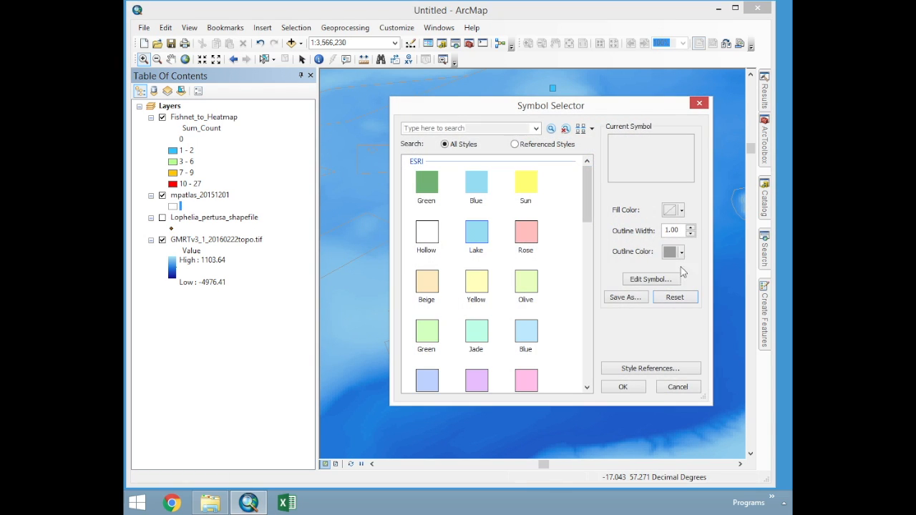
{"action": "left_click", "coordinate": [690, 227]}
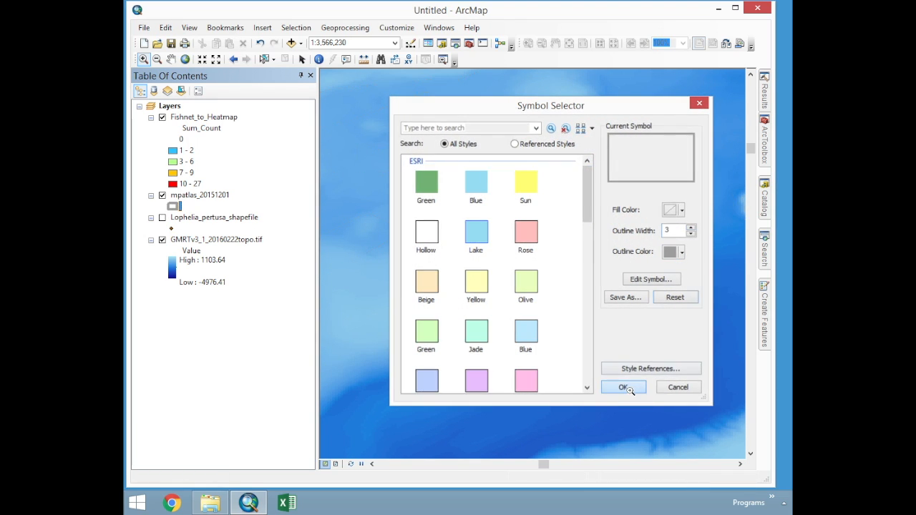
{"action": "left_click", "coordinate": [623, 386]}
{"action": "left_click", "coordinate": [173, 206]}
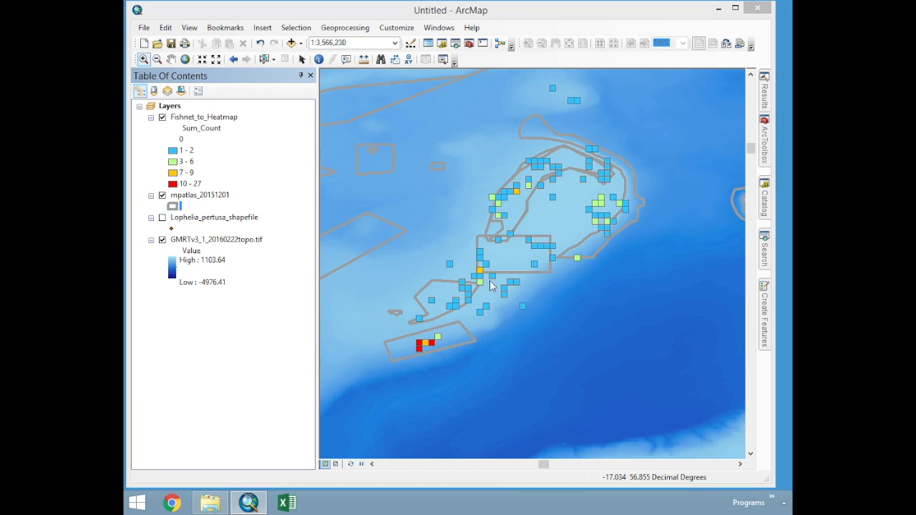
{"action": "left_click", "coordinate": [691, 234]}
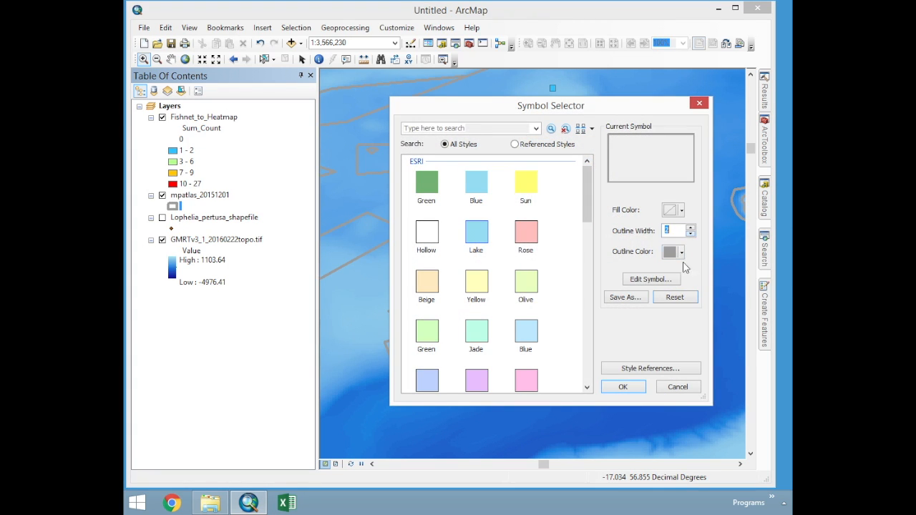
{"action": "left_click", "coordinate": [623, 387]}
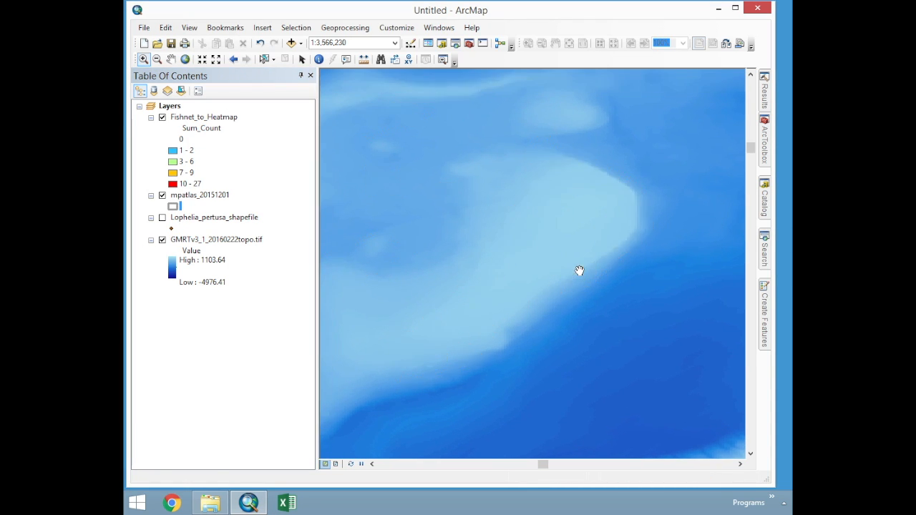
Switch to layout view and resize the data frame to about 16 cm square in the page's upper half.
{"action": "left_click", "coordinate": [337, 465]}
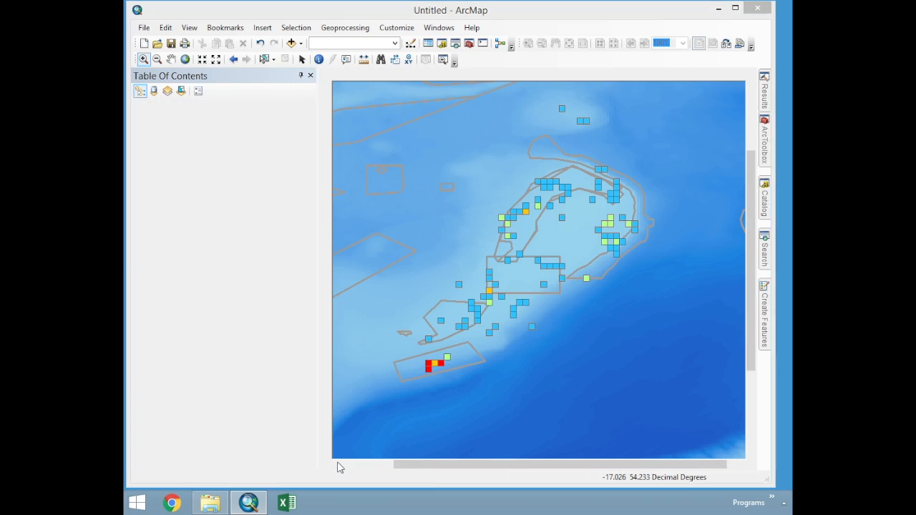
{"action": "left_click_drag", "start_coordinate": [432, 426], "coordinate": [454, 343]}
{"action": "left_click_drag", "start_coordinate": [648, 113], "coordinate": [636, 142]}
{"action": "left_click_drag", "start_coordinate": [545, 342], "coordinate": [545, 327]}
{"action": "left_click", "coordinate": [579, 371]}
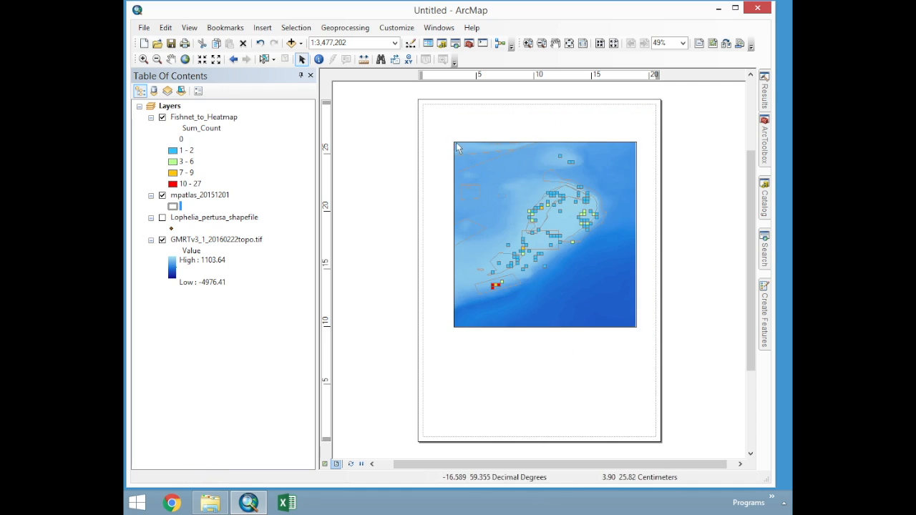
Start a new labels-only graticule for the data frame, with parallels and meridians every 2 degrees.
{"action": "left_click", "coordinate": [470, 174]}
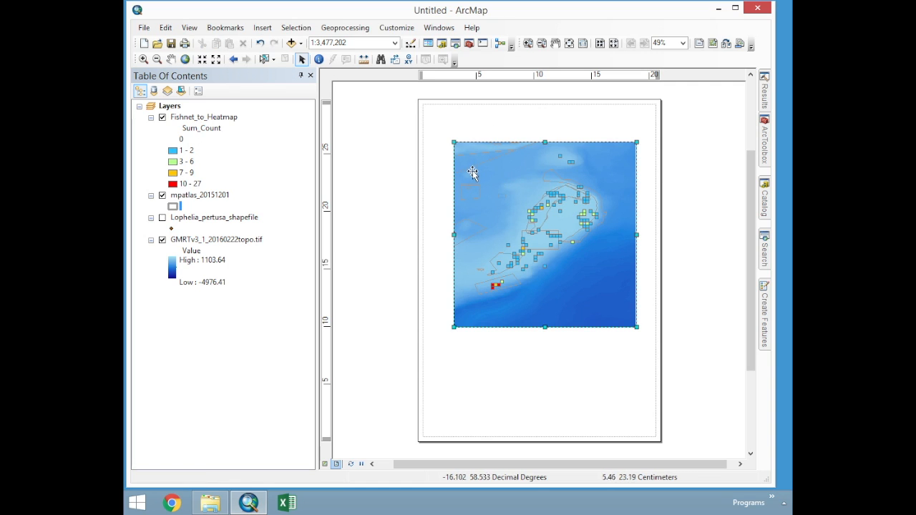
{"action": "right_click", "coordinate": [466, 173]}
{"action": "left_click", "coordinate": [575, 398]}
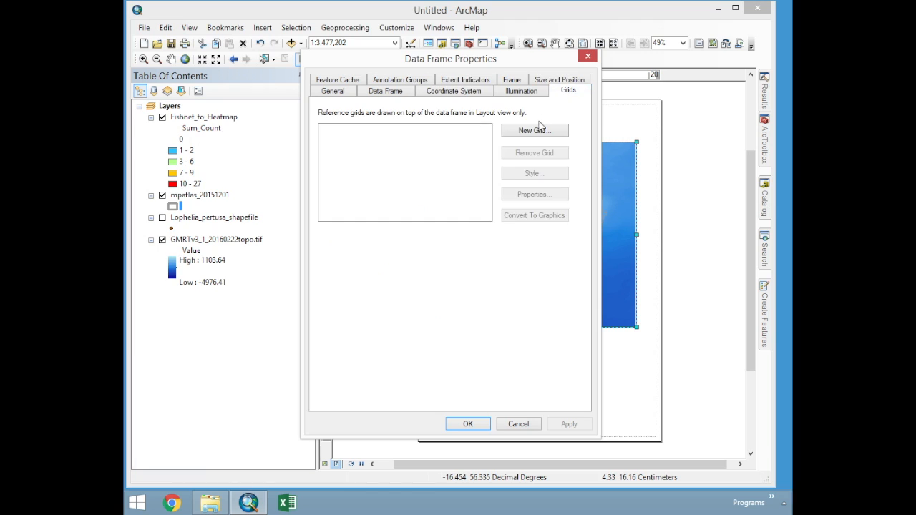
{"action": "left_click", "coordinate": [536, 130]}
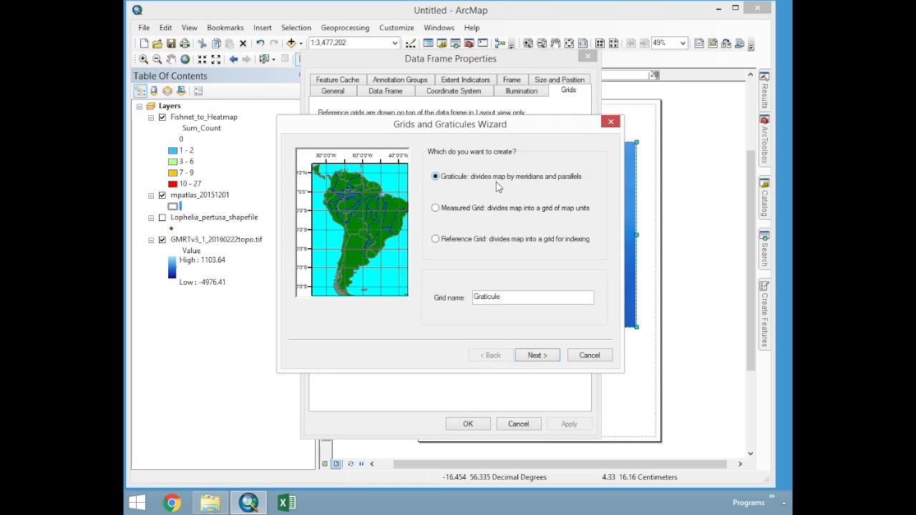
{"action": "left_click", "coordinate": [527, 355]}
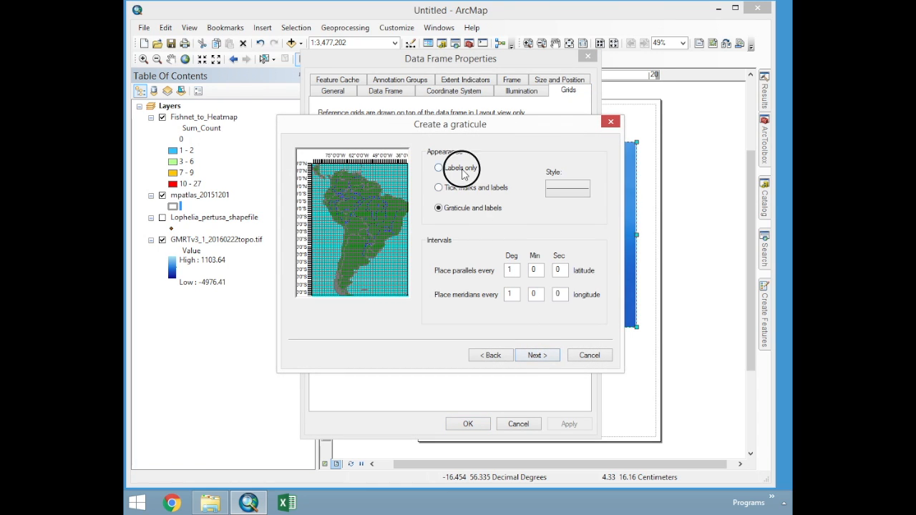
{"action": "left_click", "coordinate": [462, 168]}
{"action": "double_click", "coordinate": [508, 270]}
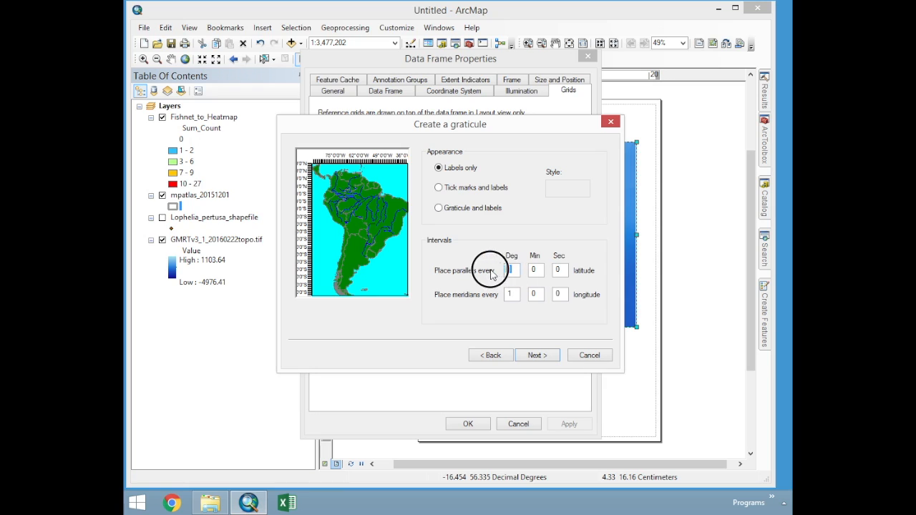
{"action": "double_click", "coordinate": [516, 298]}
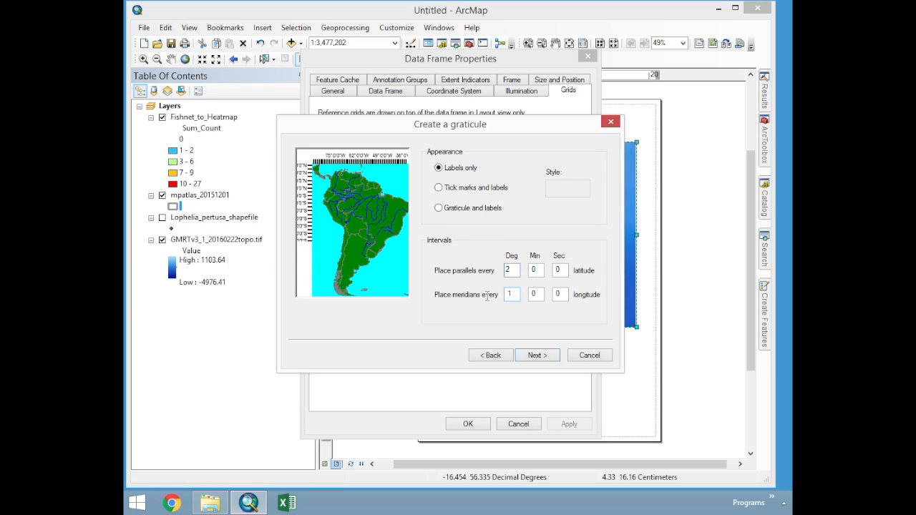
{"action": "left_click", "coordinate": [537, 355]}
Set the graticule's label text size to 14 and keep the default axis ticks.
{"action": "left_click", "coordinate": [495, 300]}
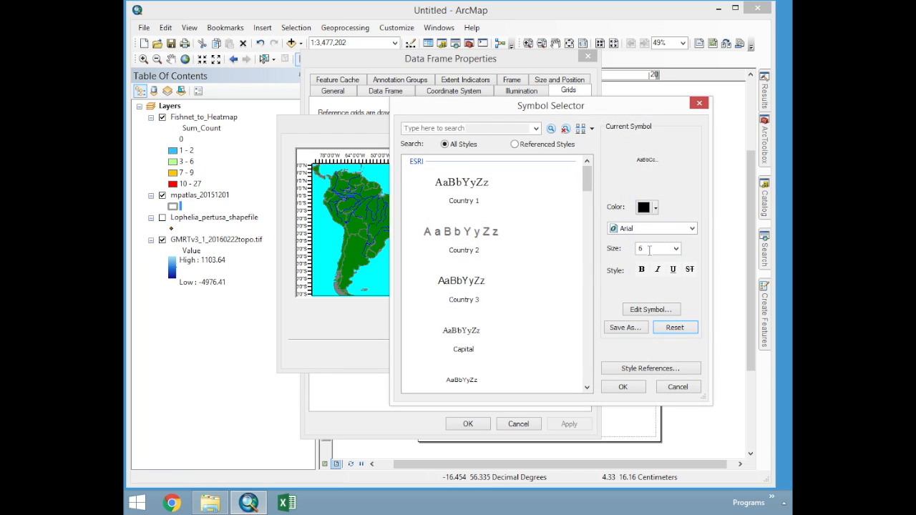
{"action": "left_click", "coordinate": [676, 249]}
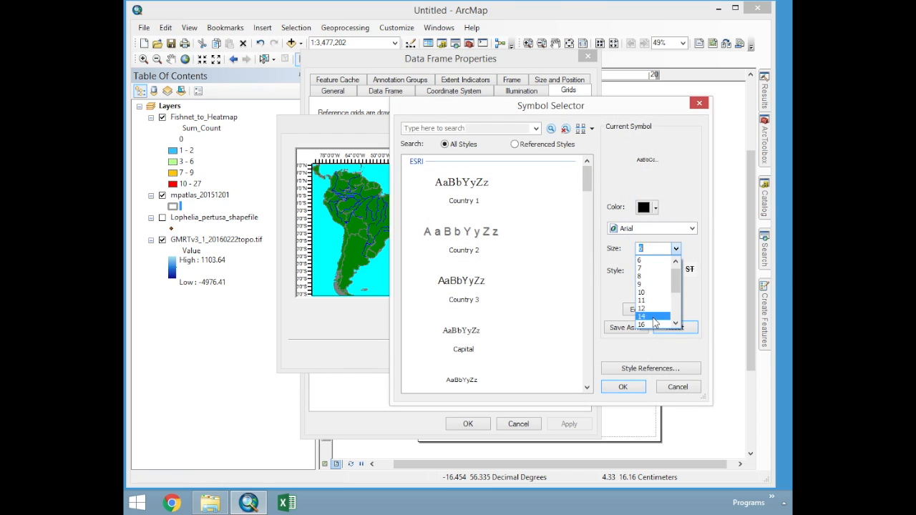
{"action": "left_click", "coordinate": [653, 322]}
{"action": "left_click", "coordinate": [625, 387]}
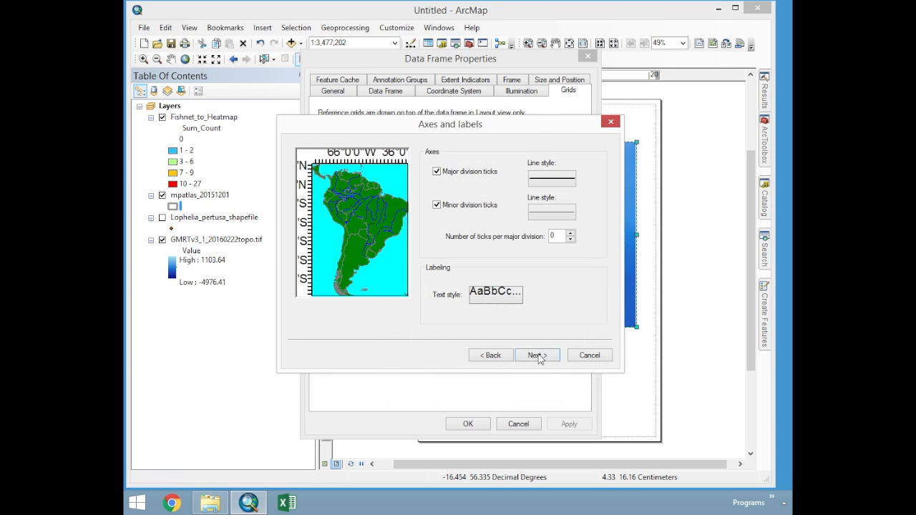
{"action": "left_click", "coordinate": [538, 356]}
Set the graticule's simple border to no color, then finish the grid and apply it to the data frame.
{"action": "left_click", "coordinate": [473, 185]}
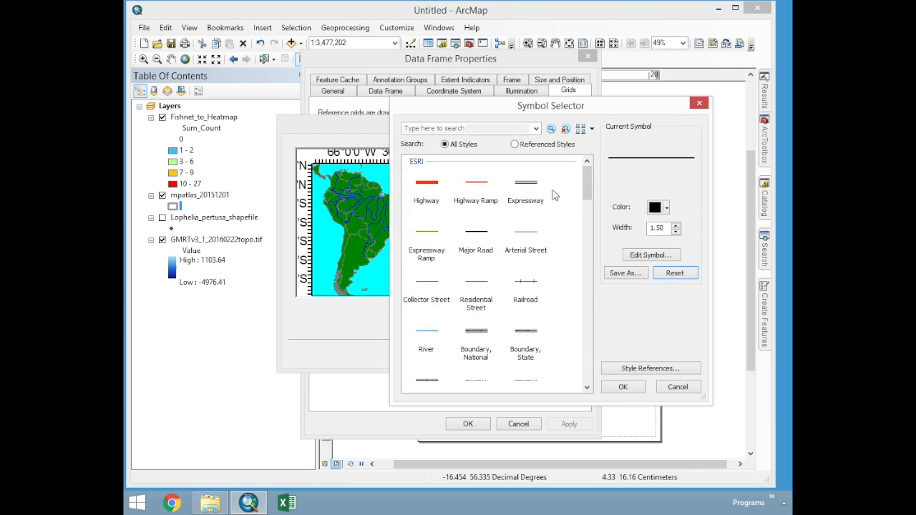
{"action": "left_click", "coordinate": [667, 208]}
{"action": "left_click", "coordinate": [657, 290]}
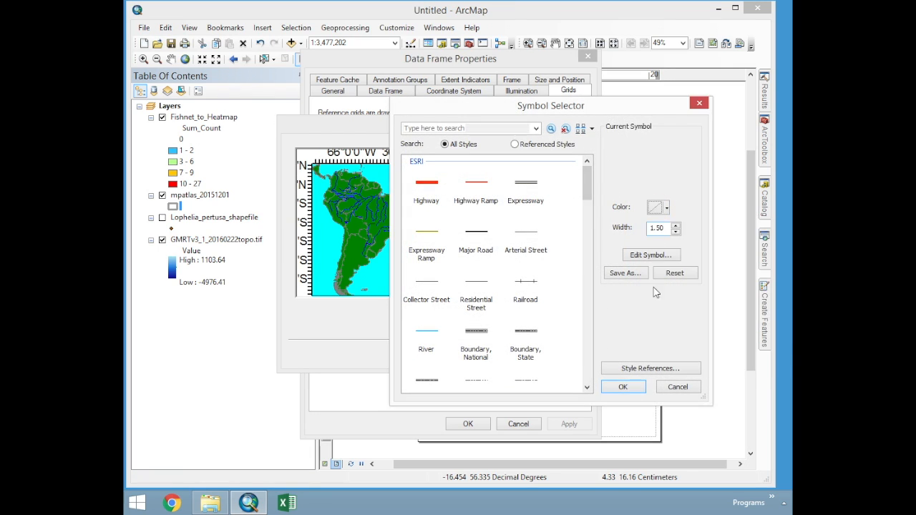
{"action": "left_click", "coordinate": [623, 387]}
{"action": "left_click", "coordinate": [550, 358]}
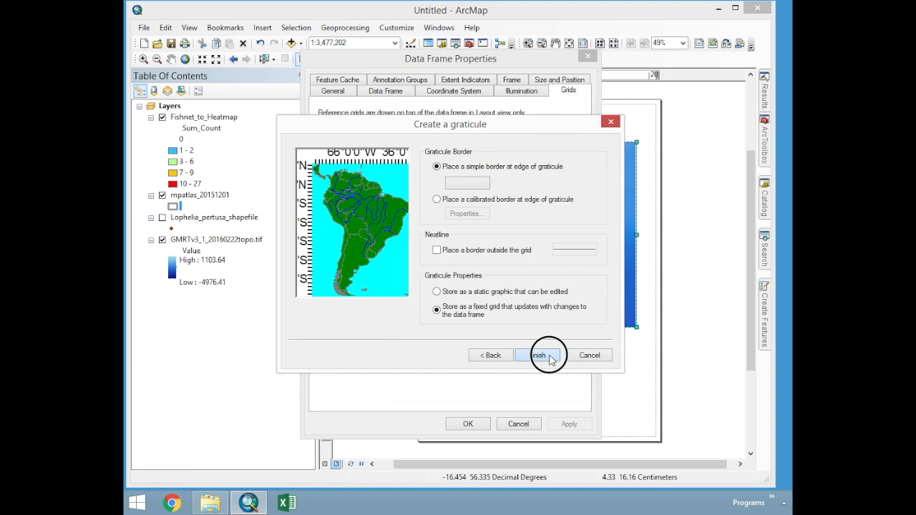
{"action": "left_click", "coordinate": [481, 424]}
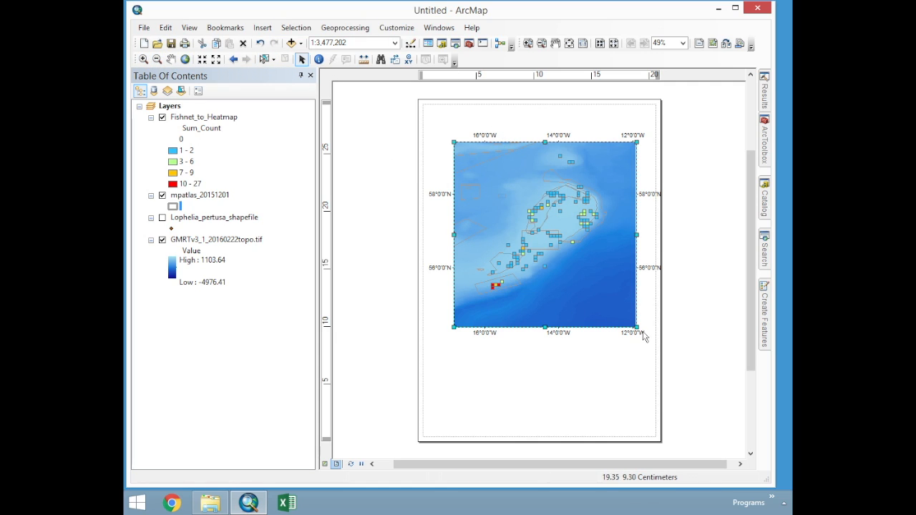
Shrink the data frame to about 15 cm square, shift it slightly down the page, and deselect it.
{"action": "left_click_drag", "start_coordinate": [635, 327], "coordinate": [628, 317]}
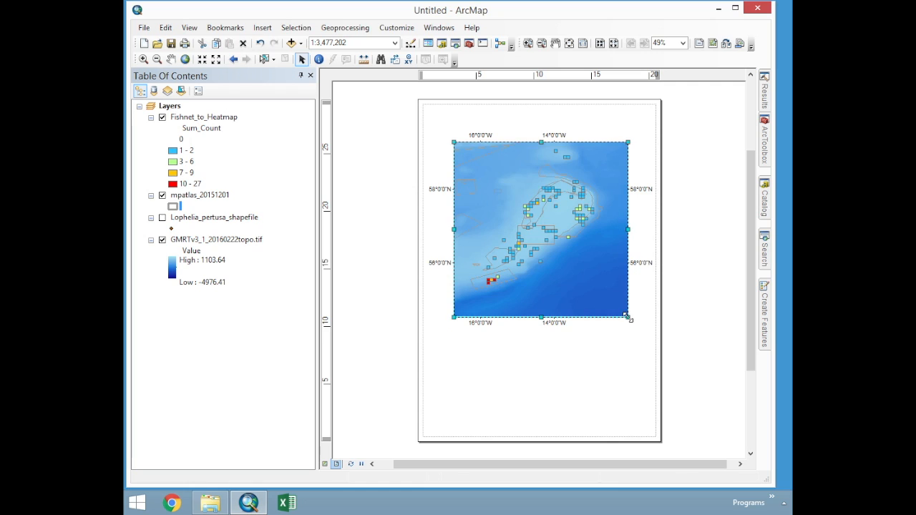
{"action": "left_click_drag", "start_coordinate": [573, 232], "coordinate": [573, 235]}
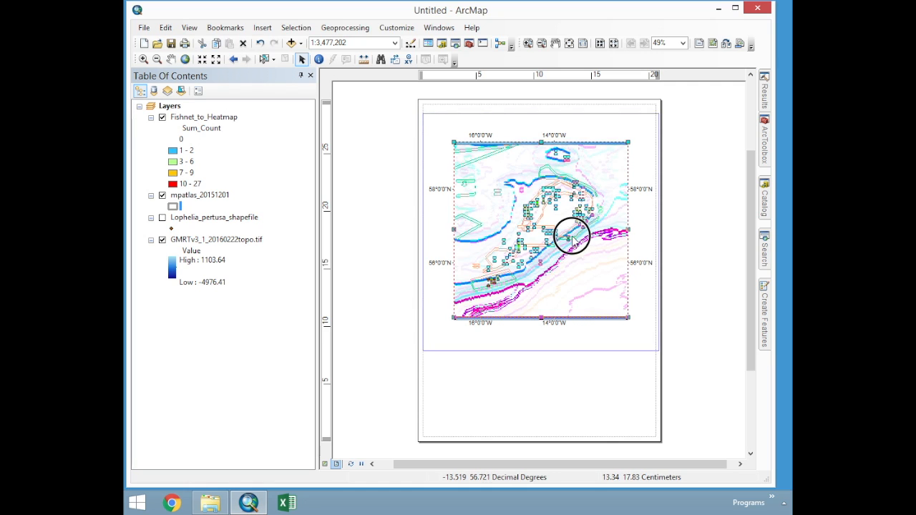
{"action": "left_click", "coordinate": [720, 407]}
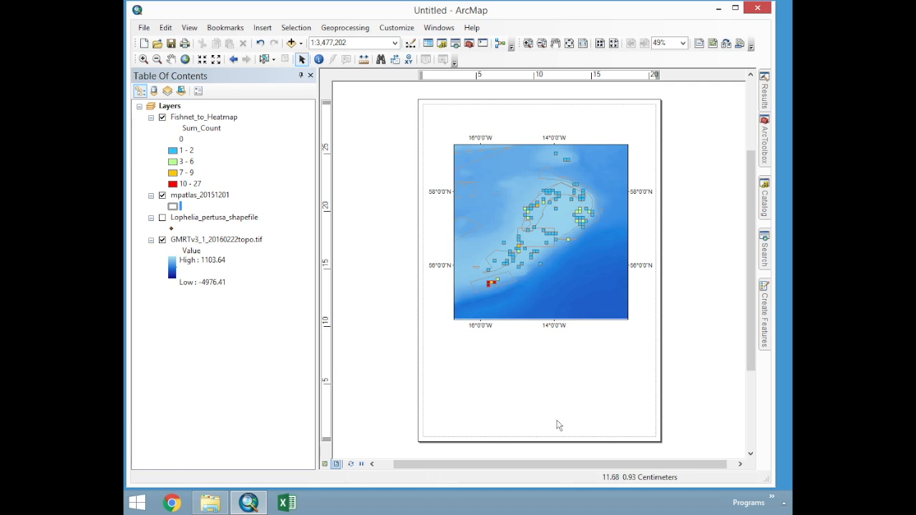
Start exporting the map and choose C:\GIS_Files\Spatial_Joins_Heat_Maps as the destination folder.
{"action": "left_click", "coordinate": [143, 27]}
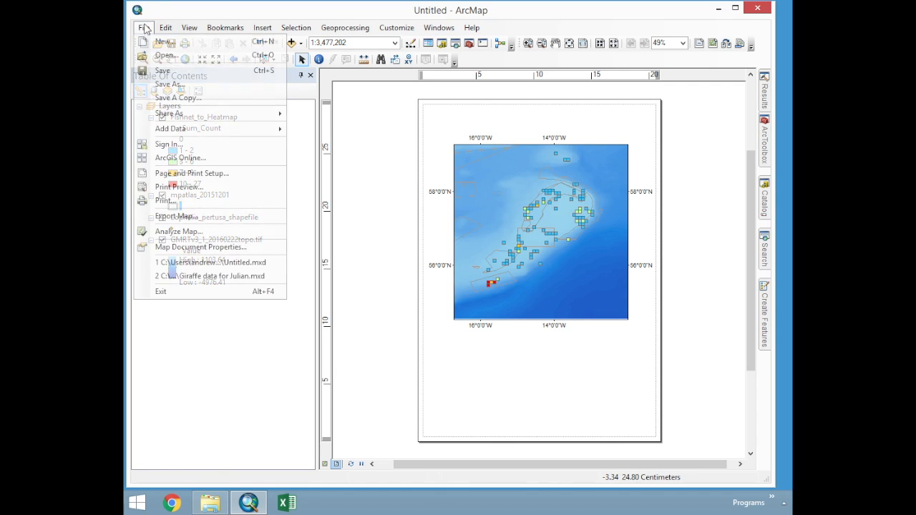
{"action": "left_click", "coordinate": [204, 216]}
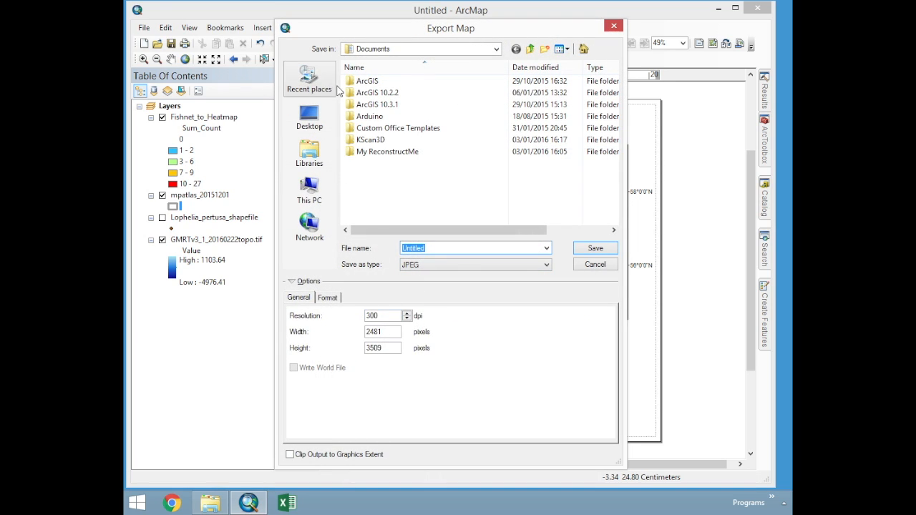
{"action": "left_click", "coordinate": [311, 192]}
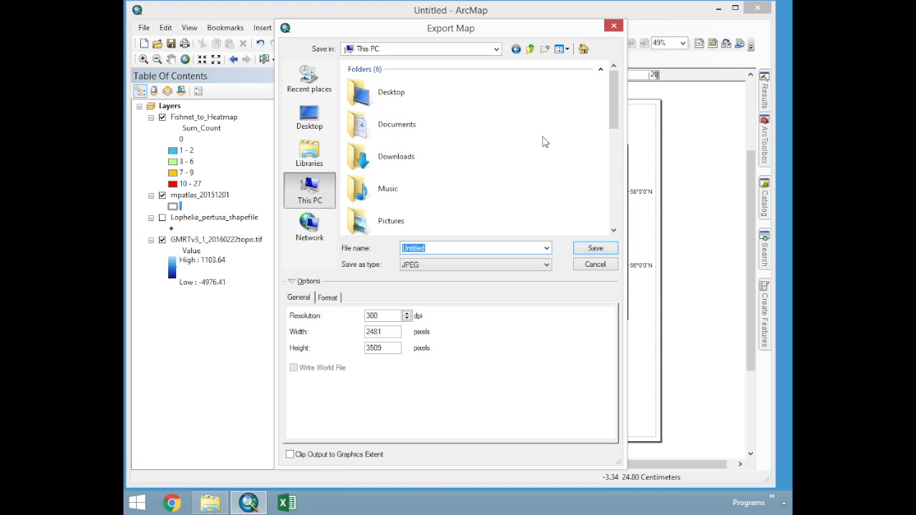
{"action": "left_click_drag", "start_coordinate": [613, 111], "coordinate": [606, 176]}
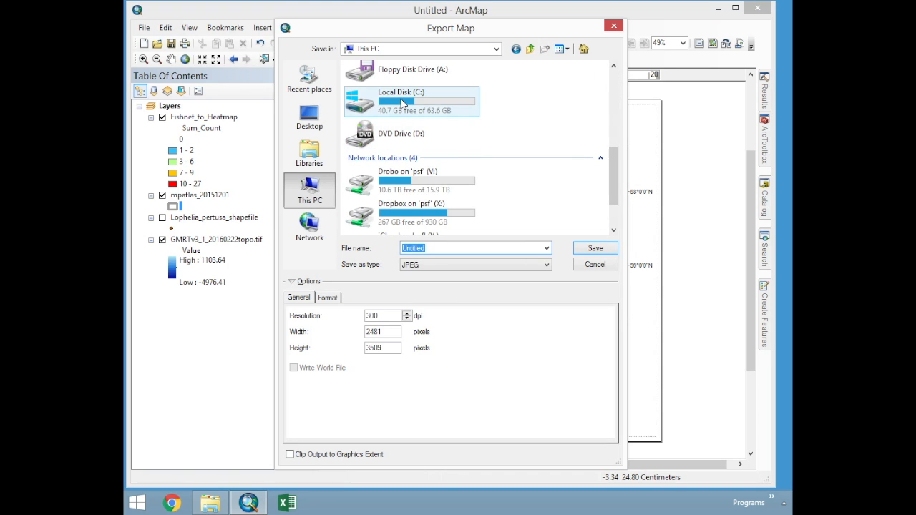
{"action": "double_click", "coordinate": [402, 104]}
{"action": "double_click", "coordinate": [369, 81]}
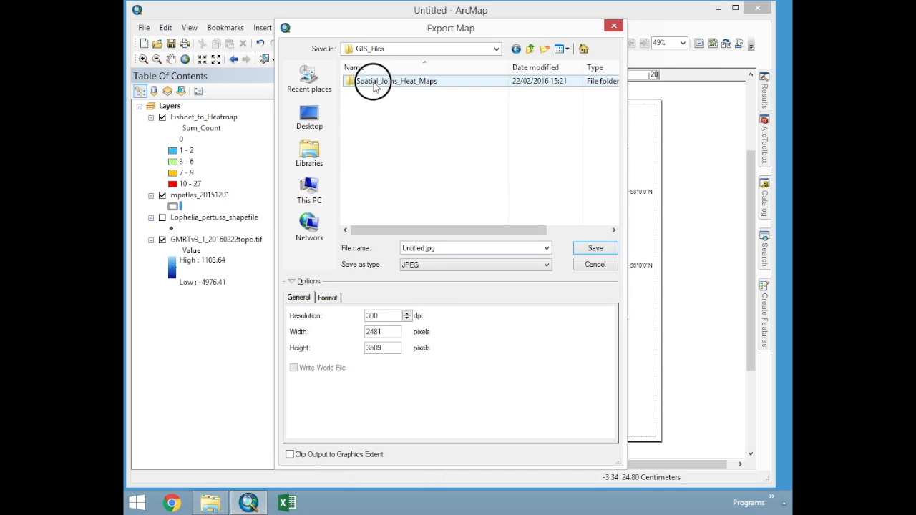
{"action": "double_click", "coordinate": [369, 81]}
Name the JPEG Map_Output.jpg, clip the output to the graphics extent, and save the export.
{"action": "left_click", "coordinate": [443, 249]}
{"action": "left_click", "coordinate": [423, 248]}
{"action": "left_click_drag", "start_coordinate": [422, 248], "coordinate": [390, 248]}
{"action": "key", "text": "BackSpace"}
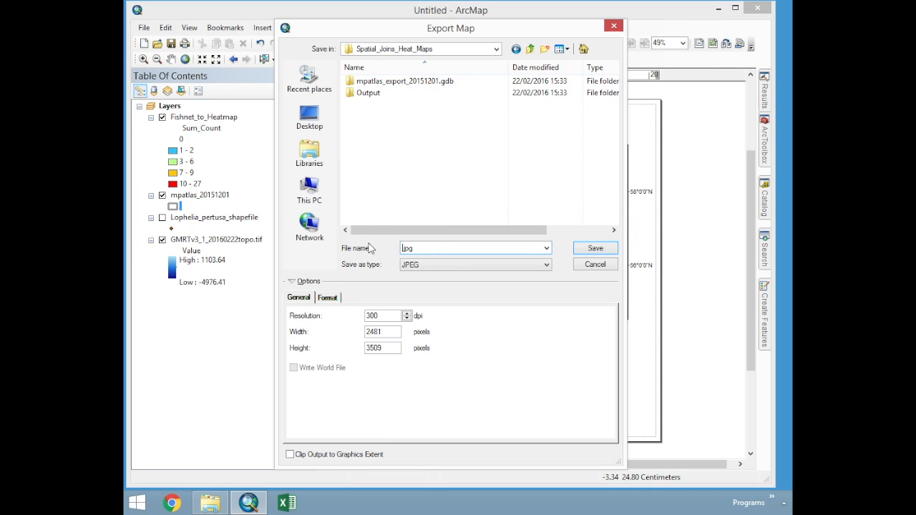
{"action": "type", "text": "Map_Output"}
{"action": "left_click", "coordinate": [290, 454]}
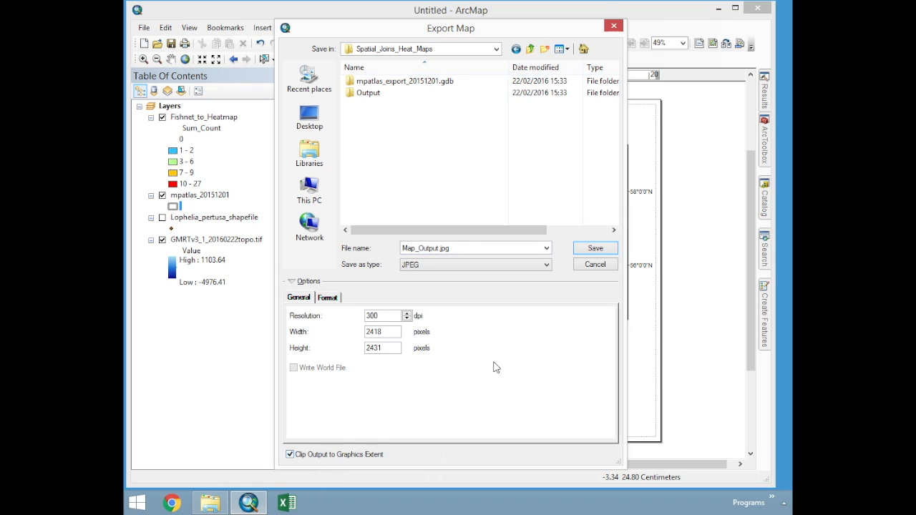
{"action": "left_click", "coordinate": [581, 254]}
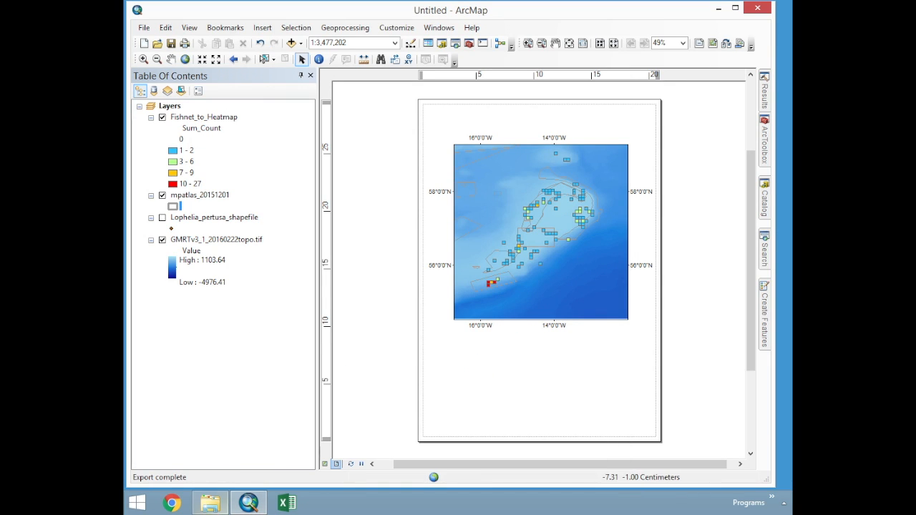
Switch to File Explorer, open the exported Map_Output image to inspect it, then close it and return to ArcMap.
{"action": "left_click", "coordinate": [210, 503]}
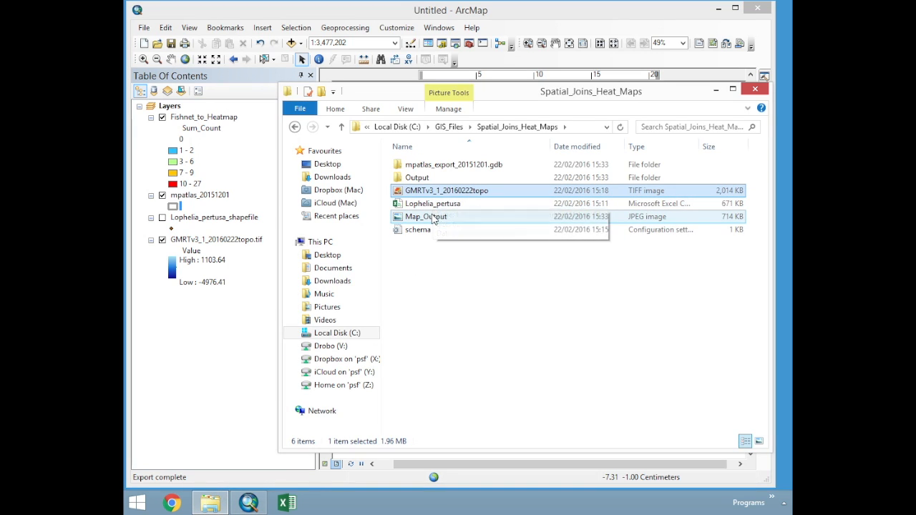
{"action": "double_click", "coordinate": [432, 217]}
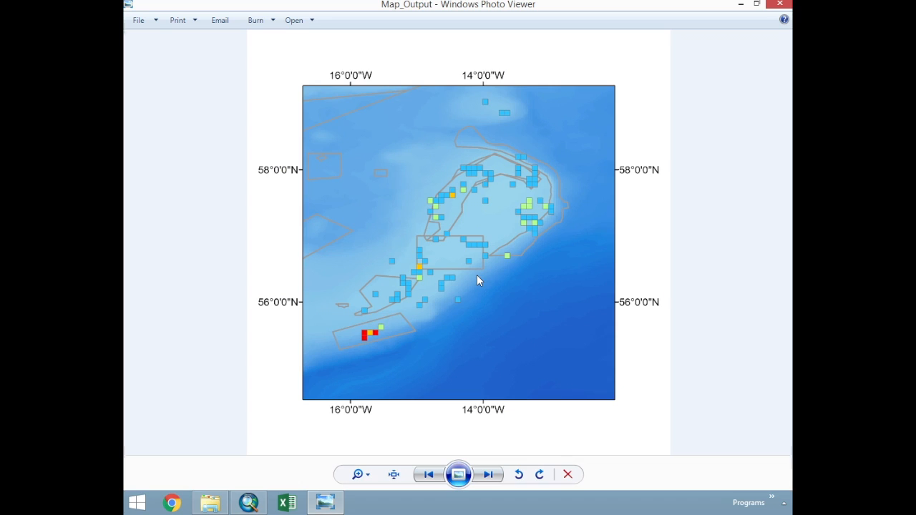
{"action": "left_click", "coordinate": [779, 5]}
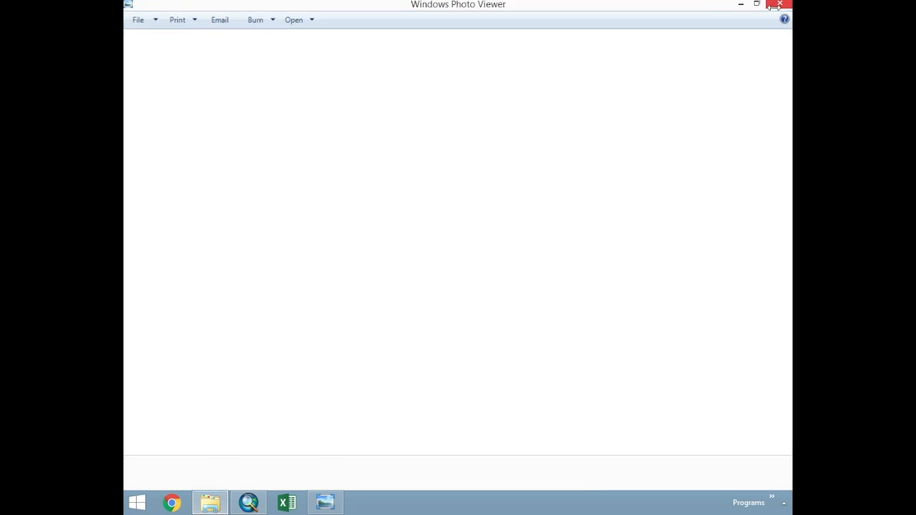
{"action": "left_click", "coordinate": [547, 14]}
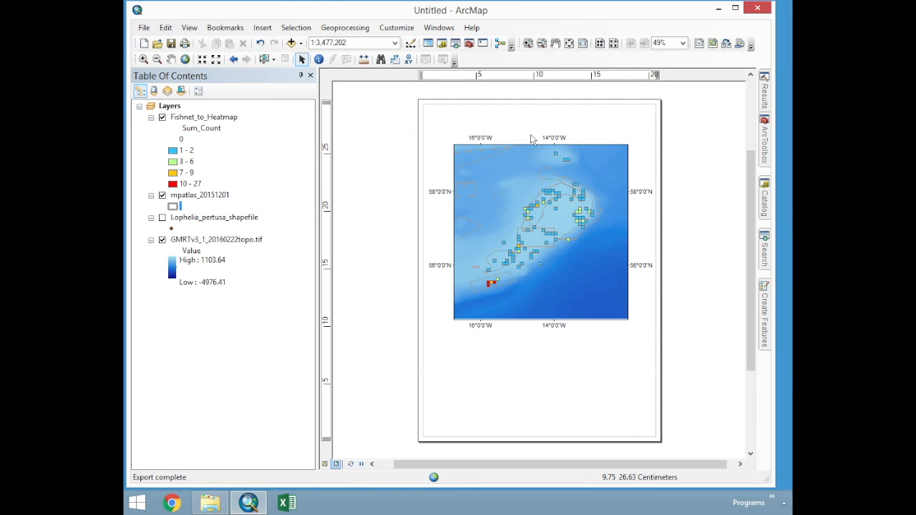
Start inserting a legend and remove mpatlas_20151201 from its items, keeping Fishnet_to_Heatmap and the GMRTv3_1_20160222topo.tif raster.
{"action": "left_click", "coordinate": [262, 27]}
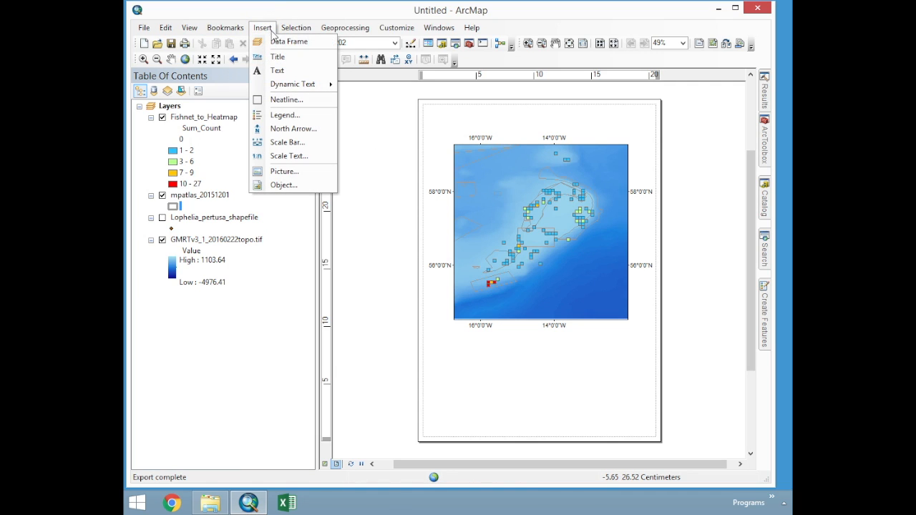
{"action": "left_click", "coordinate": [290, 116]}
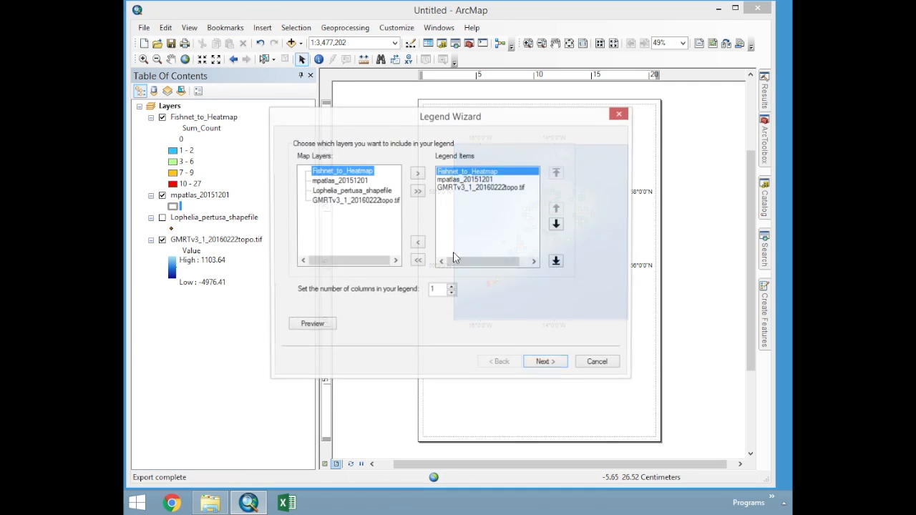
{"action": "left_click", "coordinate": [476, 179]}
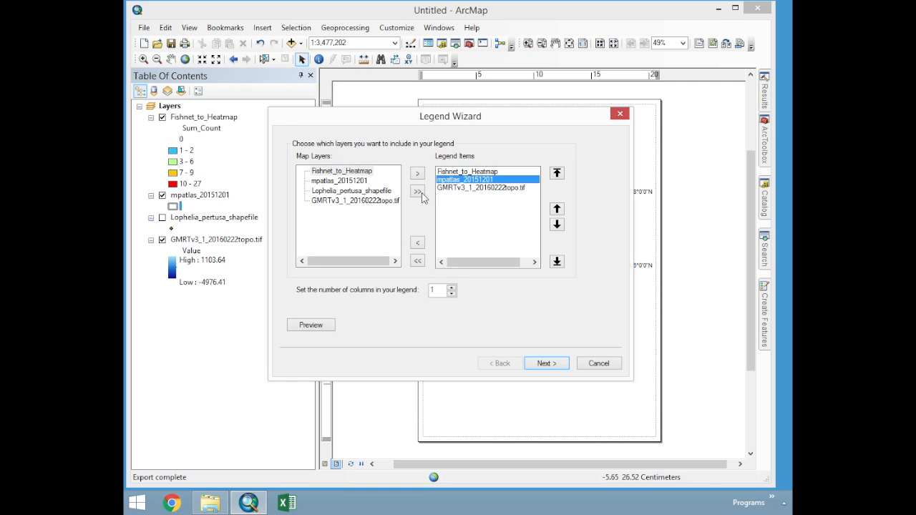
{"action": "left_click", "coordinate": [418, 244]}
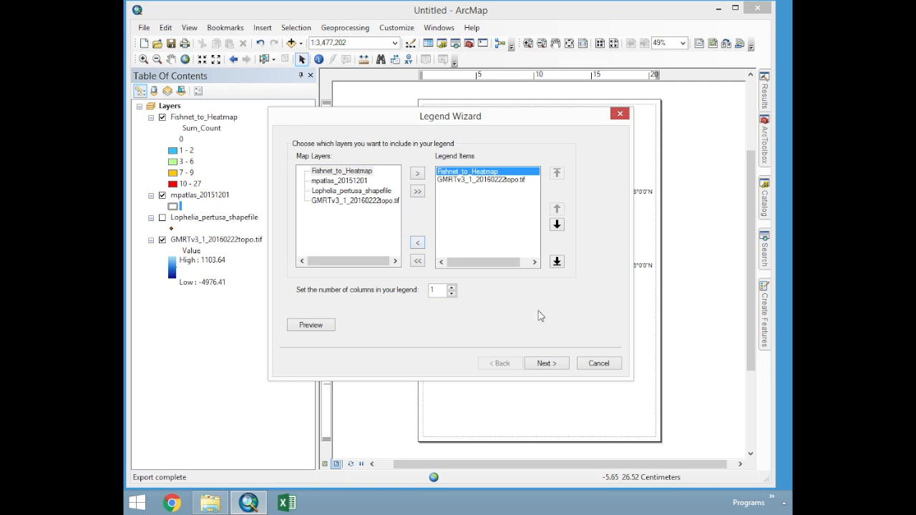
Finish inserting the legend with the default title, frame and spacing settings, and move it below the map frame.
{"action": "left_click", "coordinate": [545, 364]}
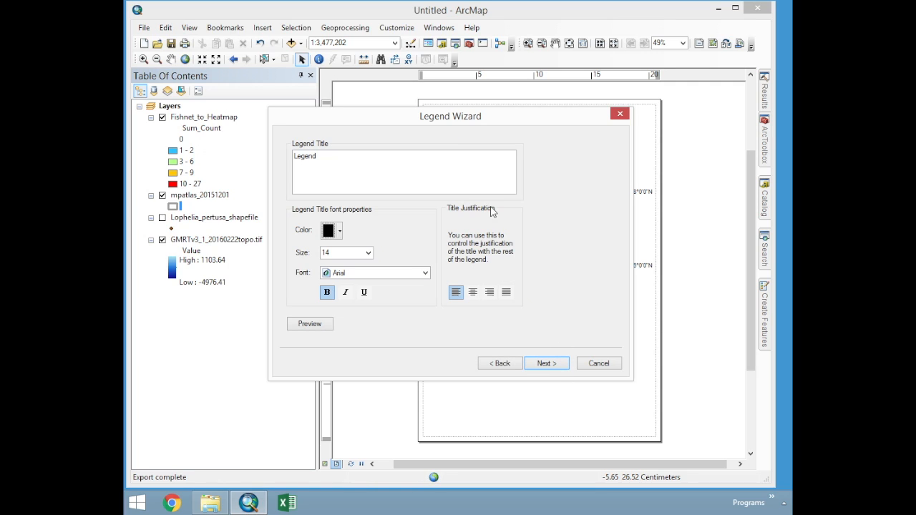
{"action": "left_click", "coordinate": [512, 366]}
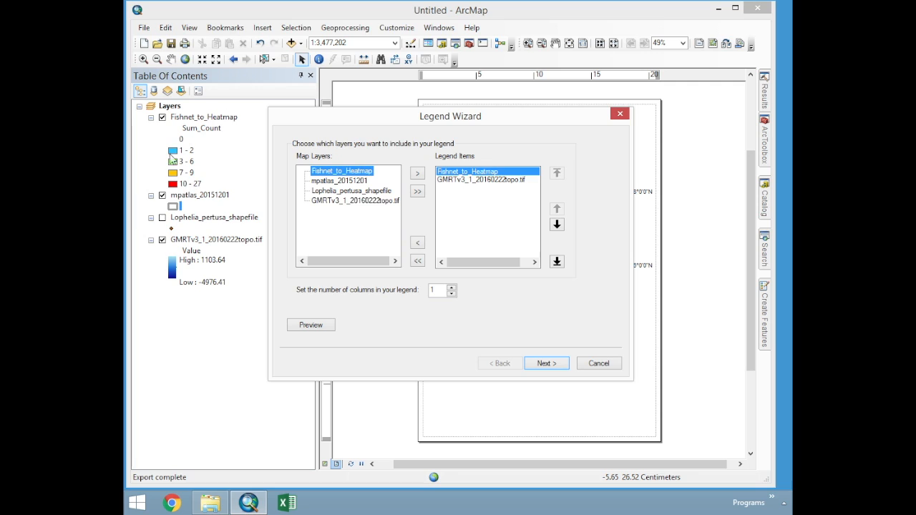
{"action": "left_click", "coordinate": [548, 366]}
{"action": "left_click", "coordinate": [562, 366]}
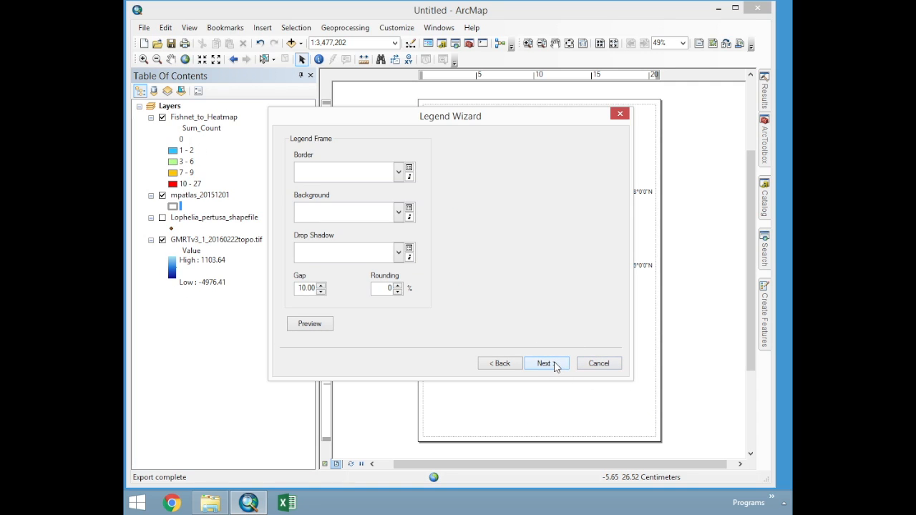
{"action": "left_click", "coordinate": [557, 366]}
{"action": "left_click", "coordinate": [556, 366]}
{"action": "left_click", "coordinate": [557, 367]}
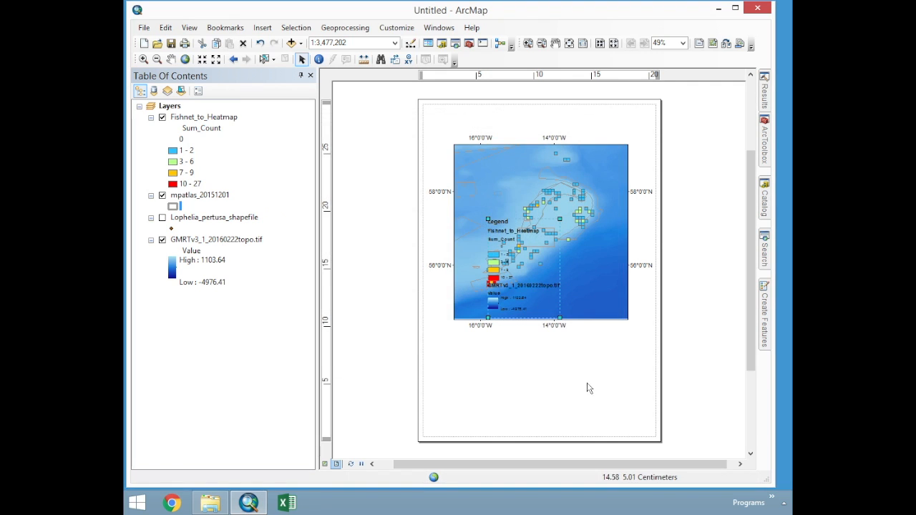
{"action": "left_click_drag", "start_coordinate": [499, 295], "coordinate": [581, 402]}
{"action": "left_click", "coordinate": [675, 337]}
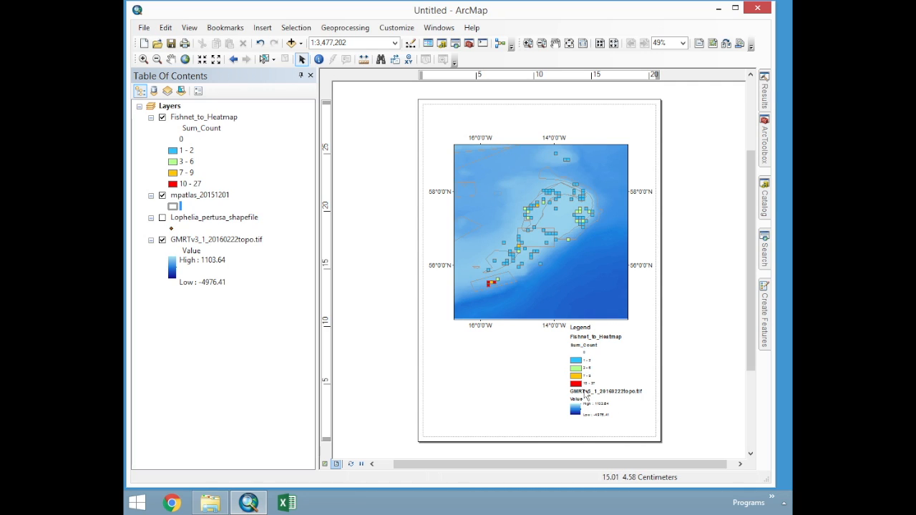
Rename the GMRTv3_1_20160222topo.tif layer to Bathymetry.
{"action": "left_click", "coordinate": [209, 244]}
{"action": "left_click", "coordinate": [185, 240]}
{"action": "type", "text": "Bathymetry"}
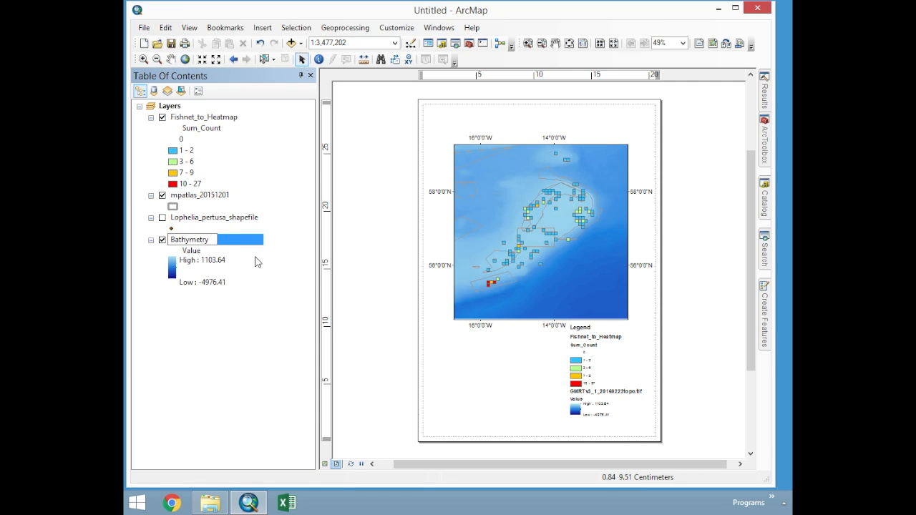
{"action": "key", "text": "Return"}
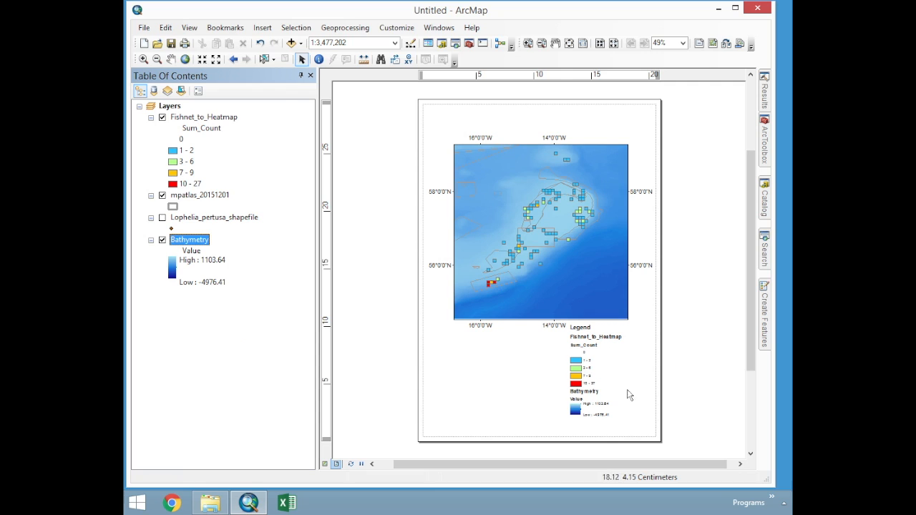
{"action": "left_click", "coordinate": [186, 117]}
{"action": "right_click", "coordinate": [186, 116]}
{"action": "double_click", "coordinate": [184, 118]}
{"action": "left_click", "coordinate": [574, 393]}
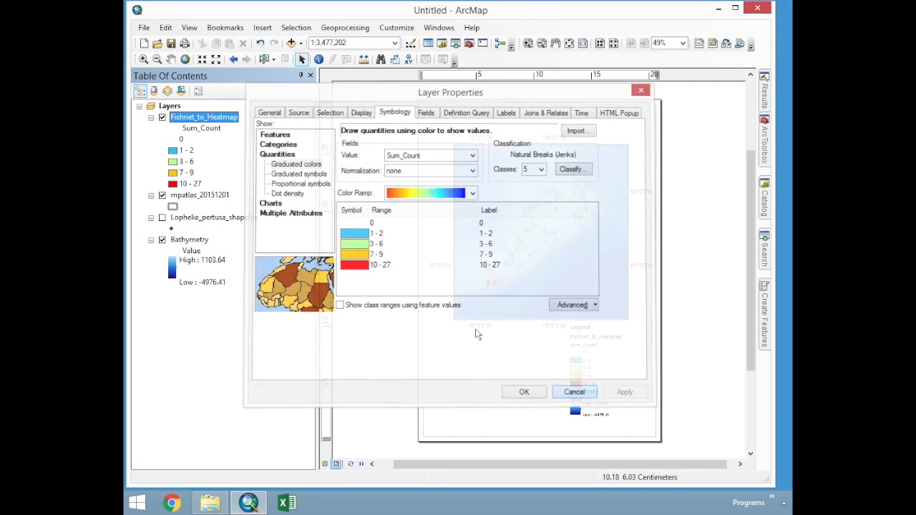
{"action": "right_click", "coordinate": [210, 118]}
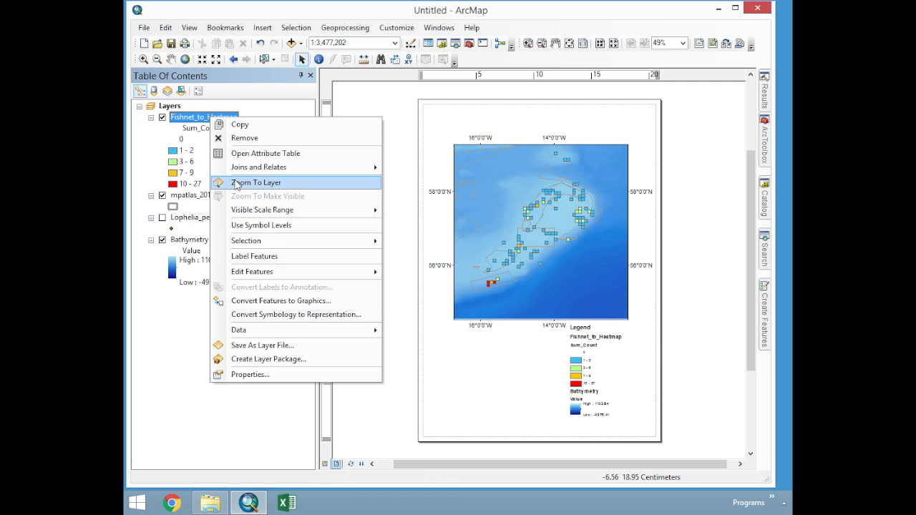
Rename the Fishnet_to_Heatmap layer to Coral abund.
{"action": "left_click", "coordinate": [203, 122]}
{"action": "left_click", "coordinate": [204, 119]}
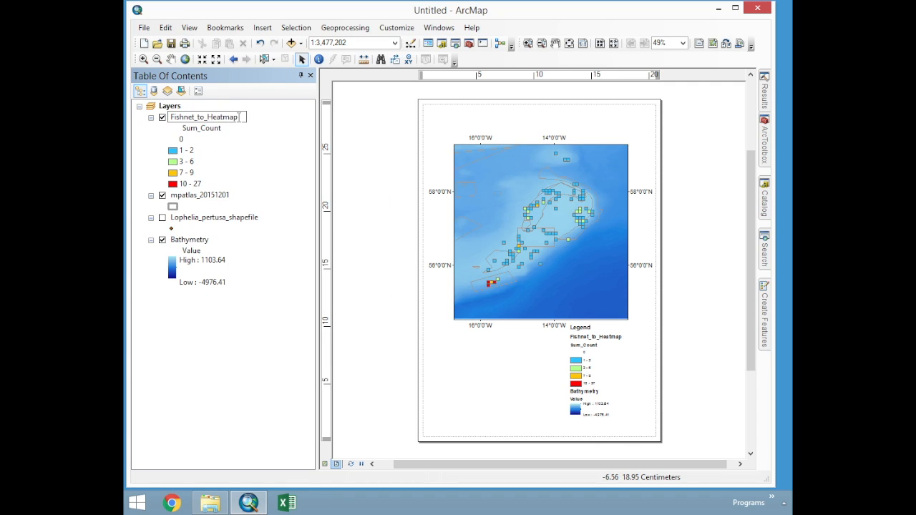
{"action": "left_click_drag", "start_coordinate": [239, 117], "coordinate": [171, 117]}
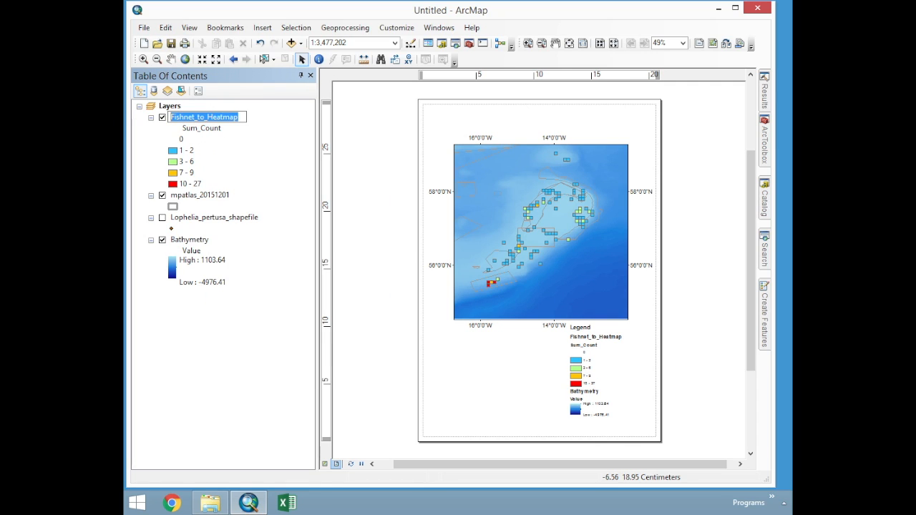
{"action": "type", "text": "Coral abund."}
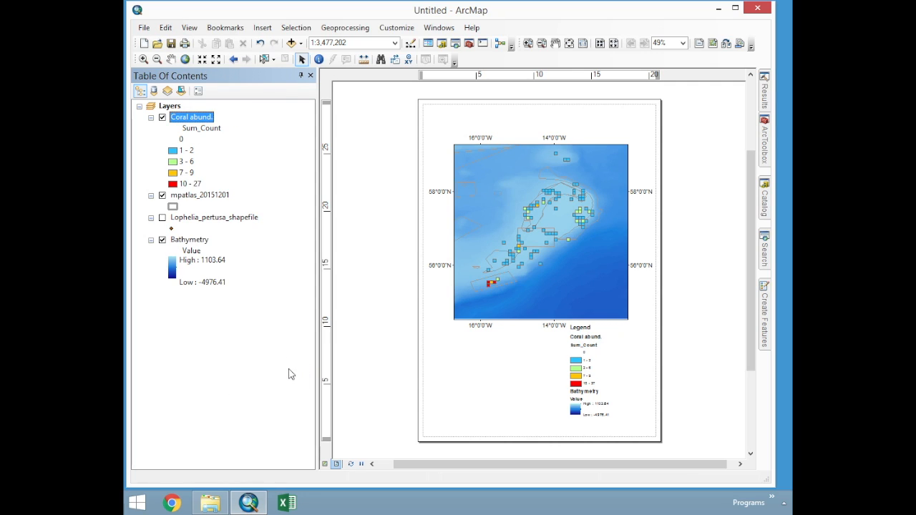
{"action": "key", "text": "Return"}
Move the legend up beside the map's right edge and shrink the data frame to make room for it.
{"action": "left_click", "coordinate": [580, 369]}
{"action": "left_click_drag", "start_coordinate": [577, 392], "coordinate": [640, 210]}
{"action": "left_click", "coordinate": [576, 284]}
{"action": "left_click_drag", "start_coordinate": [628, 319], "coordinate": [602, 303]}
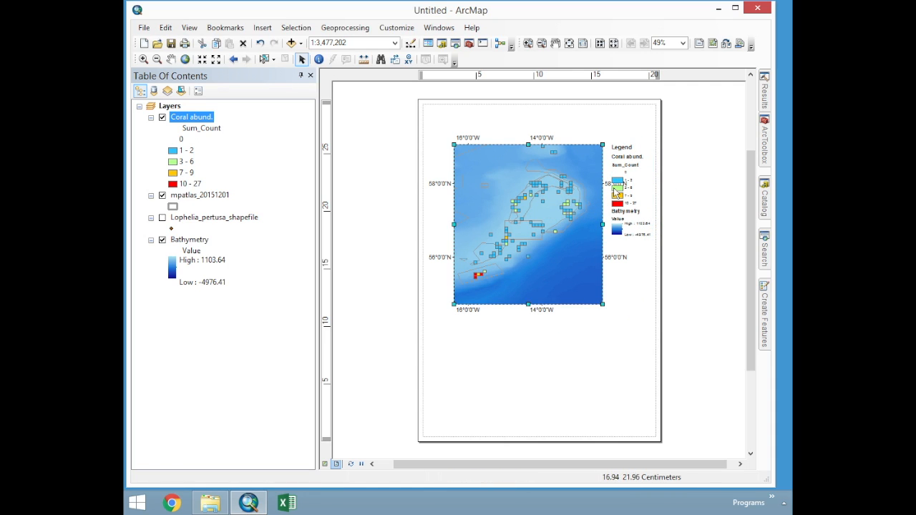
Turn off the graticule's bottom and right axis labels in the data frame's reference system properties.
{"action": "right_click", "coordinate": [595, 269]}
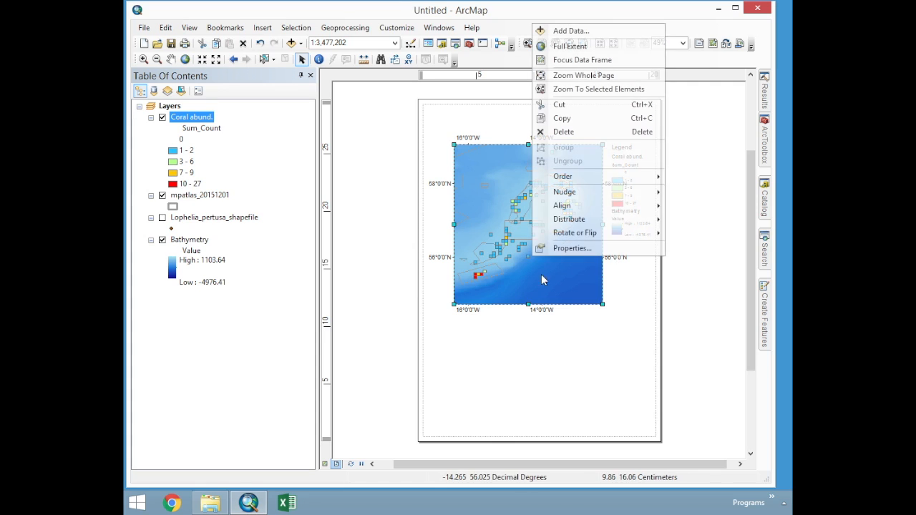
{"action": "left_click", "coordinate": [580, 250]}
{"action": "left_click", "coordinate": [536, 194]}
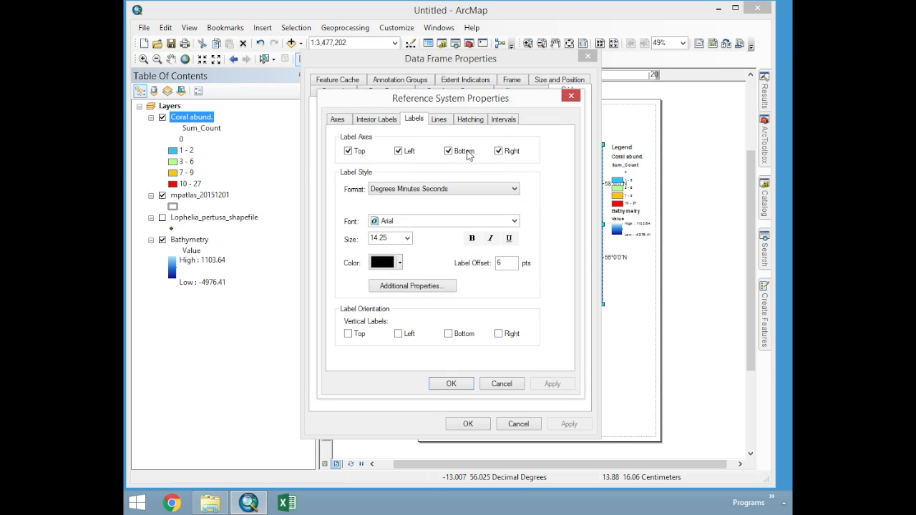
{"action": "left_click", "coordinate": [451, 384]}
{"action": "left_click", "coordinate": [468, 424]}
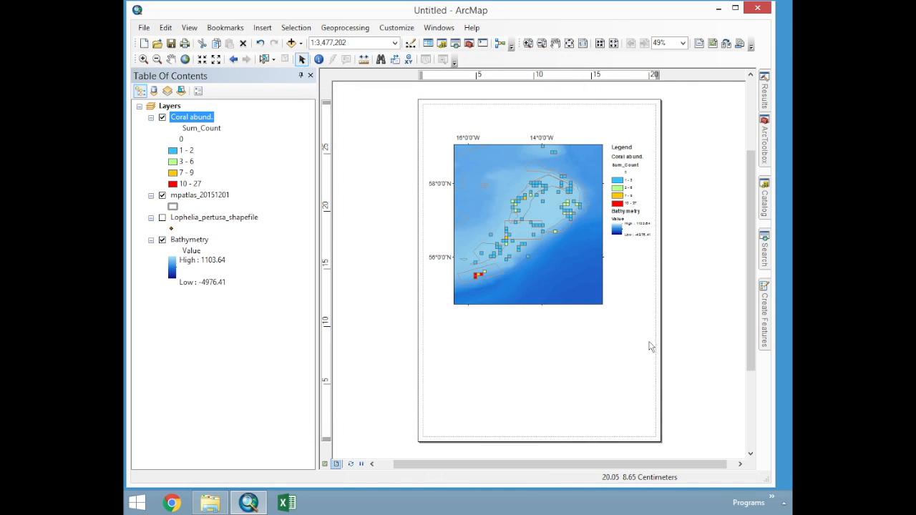
Nudge the legend slightly closer to the right edge of the map frame.
{"action": "scroll", "coordinate": [620, 251], "scroll_direction": "up", "scroll_amount": 3}
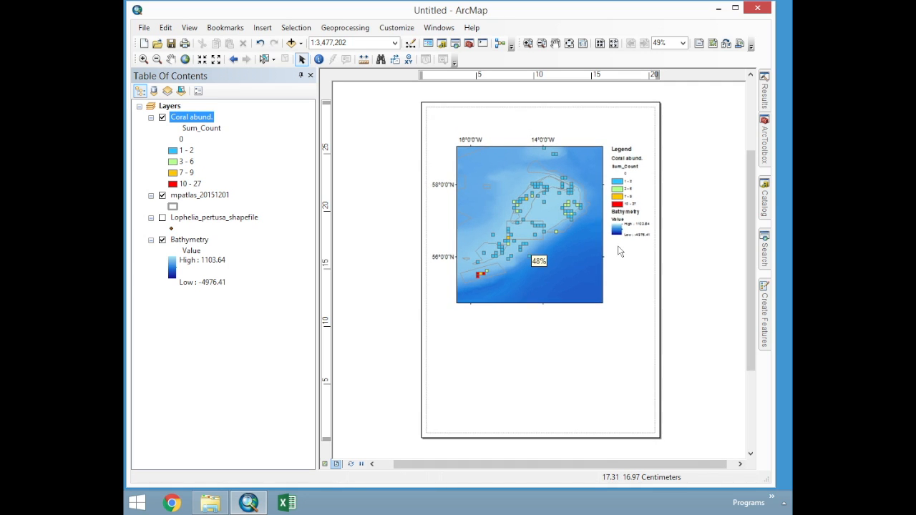
{"action": "scroll", "coordinate": [620, 198], "scroll_direction": "up", "scroll_amount": 1}
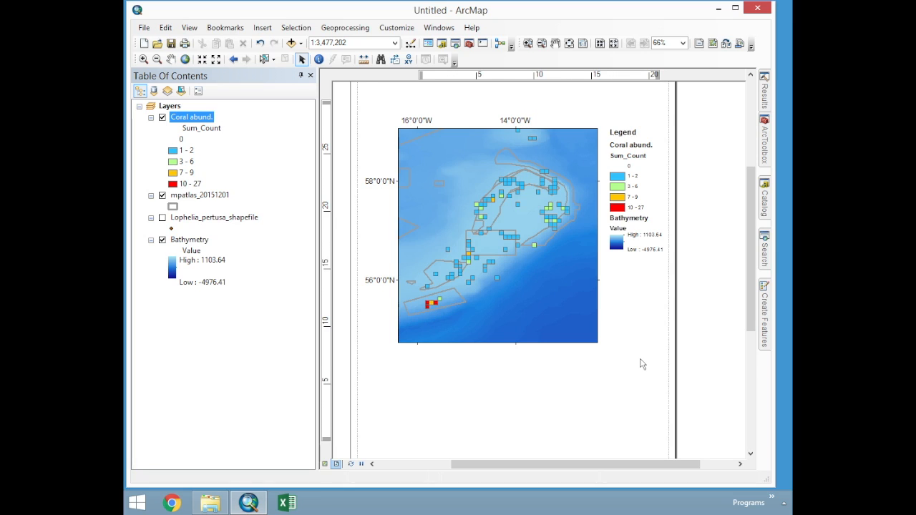
{"action": "left_click", "coordinate": [632, 242]}
{"action": "left_click", "coordinate": [635, 309]}
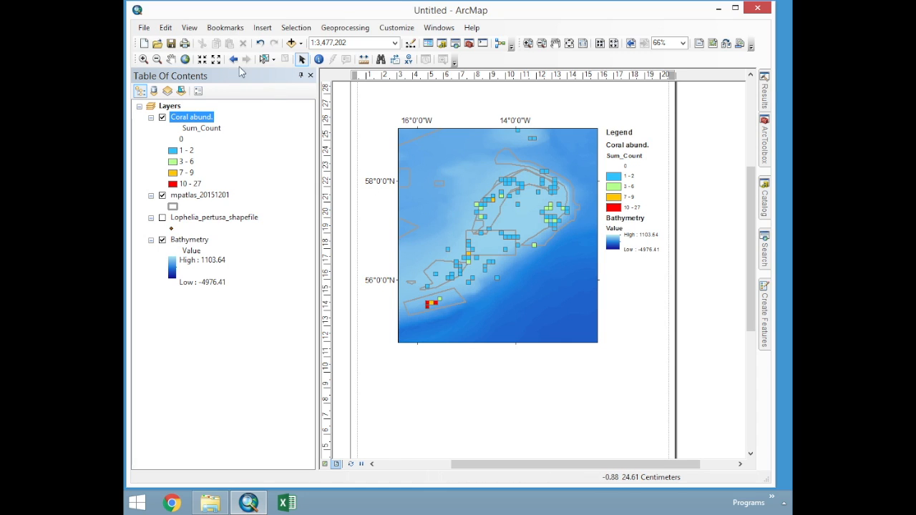
Export the map again as a JPEG, overwriting Map_Output with the output clipped to the graphics extent.
{"action": "left_click", "coordinate": [144, 27]}
{"action": "left_click", "coordinate": [176, 215]}
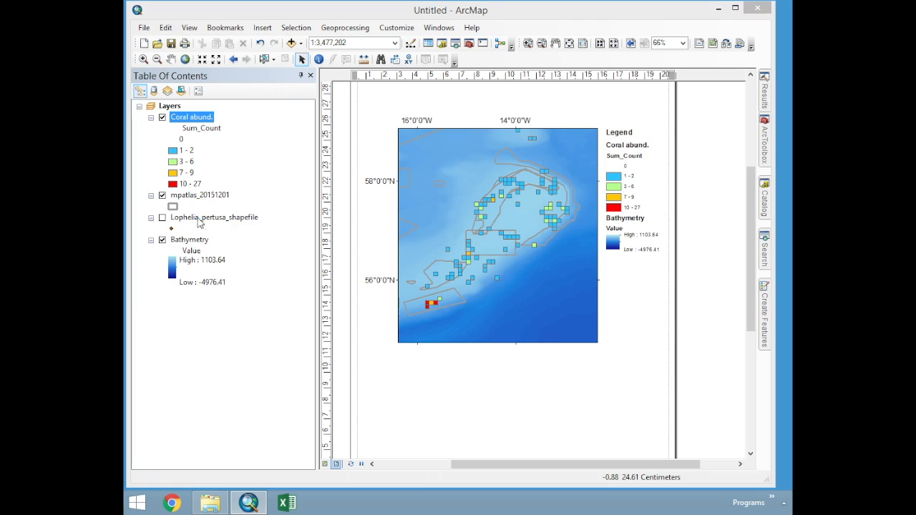
{"action": "left_click", "coordinate": [389, 105]}
{"action": "left_click", "coordinate": [362, 457]}
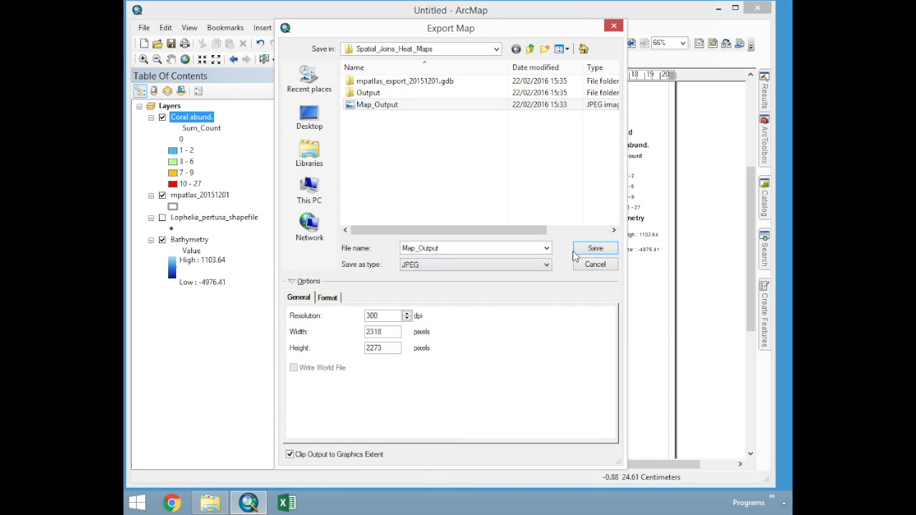
{"action": "left_click", "coordinate": [578, 251]}
{"action": "left_click", "coordinate": [494, 253]}
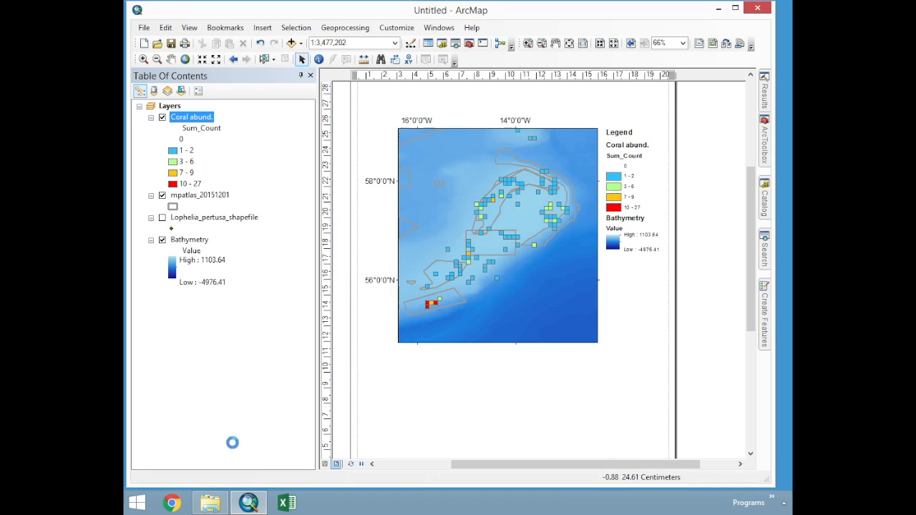
Switch to File Explorer and open the re-exported Map_Output image to check the legend and labels.
{"action": "left_click", "coordinate": [210, 503]}
{"action": "double_click", "coordinate": [424, 216]}
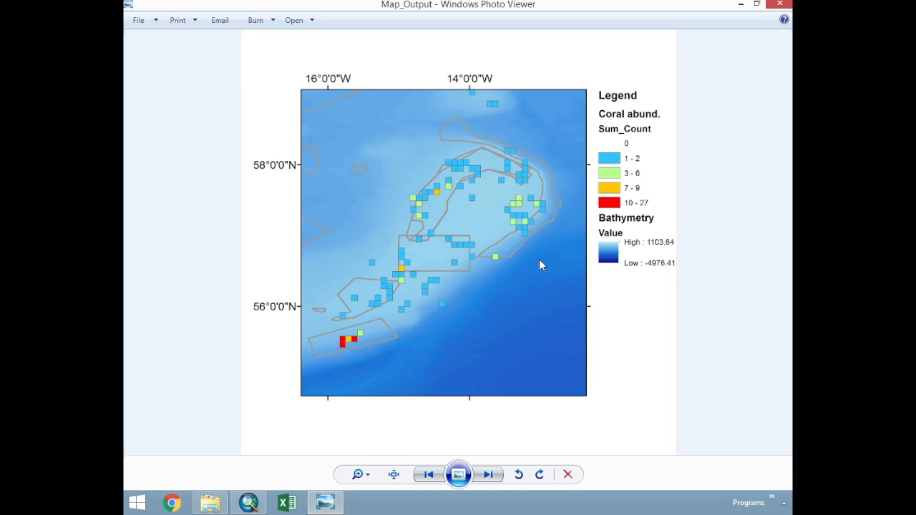